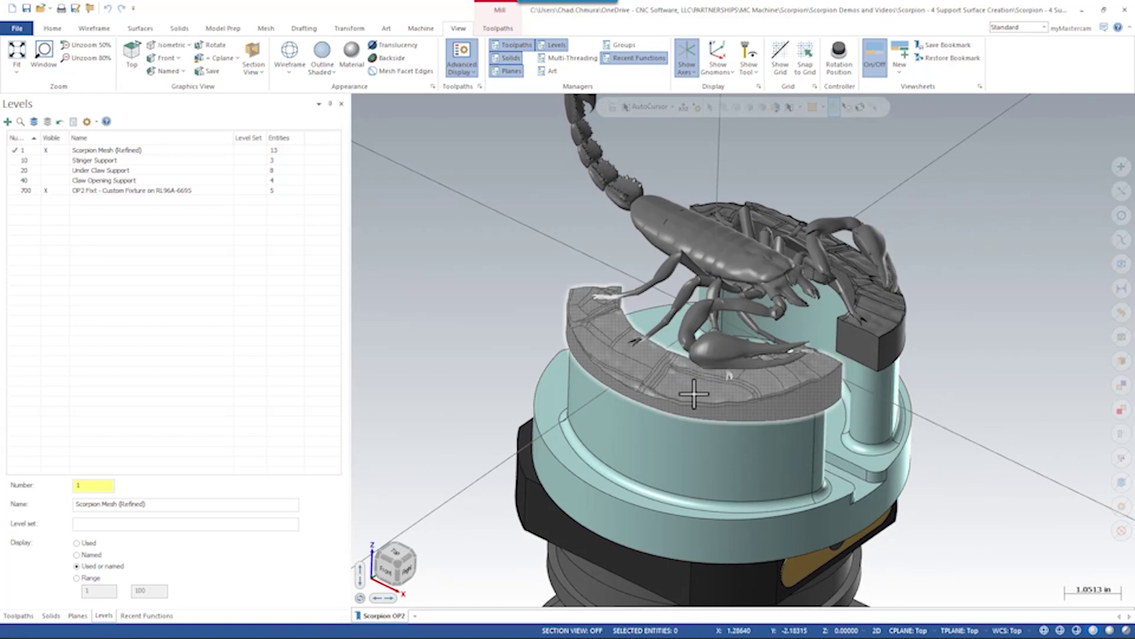
Examine the scorpion's curled stinger, its front claws and the gap between the claw fingers on the fixture
{"action": "scroll", "coordinate": [704, 407], "scroll_direction": "down", "scroll_amount": 2}
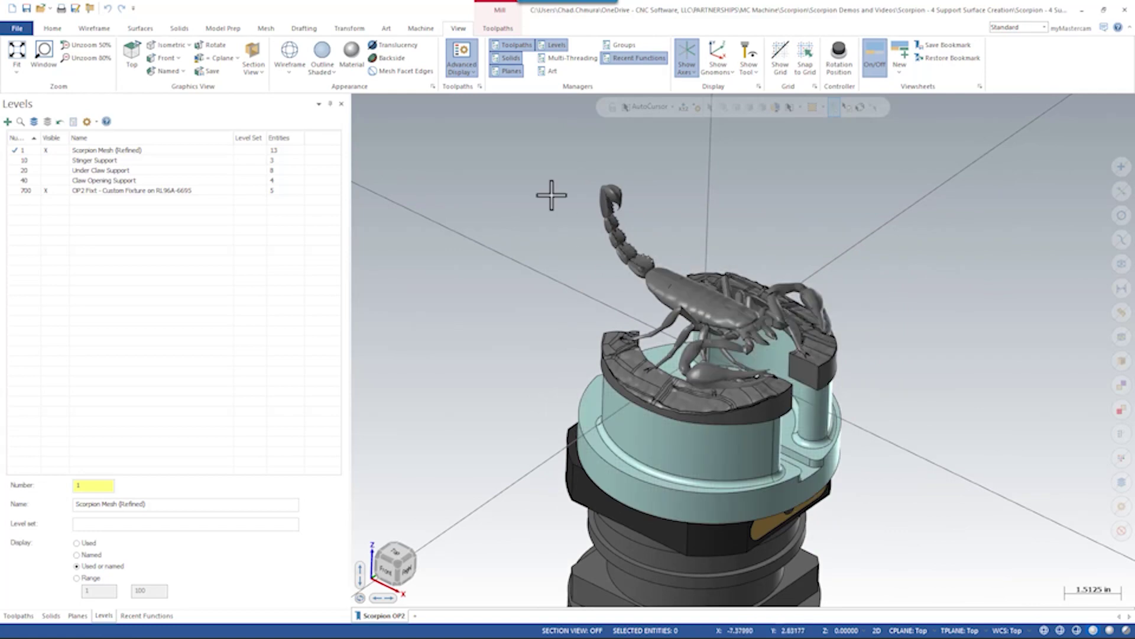
{"action": "scroll", "coordinate": [612, 188], "scroll_direction": "up", "scroll_amount": 7}
{"action": "scroll", "coordinate": [621, 201], "scroll_direction": "up", "scroll_amount": 5}
{"action": "middle_click_drag", "start_coordinate": [602, 258], "coordinate": [697, 221]}
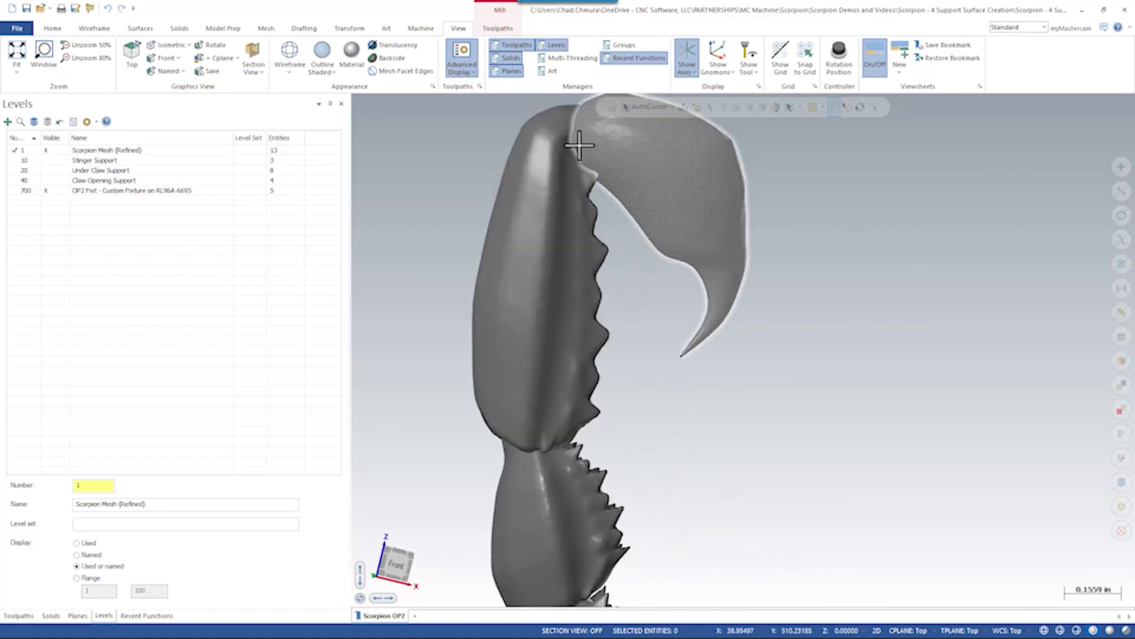
{"action": "scroll", "coordinate": [579, 148], "scroll_direction": "down", "scroll_amount": 3}
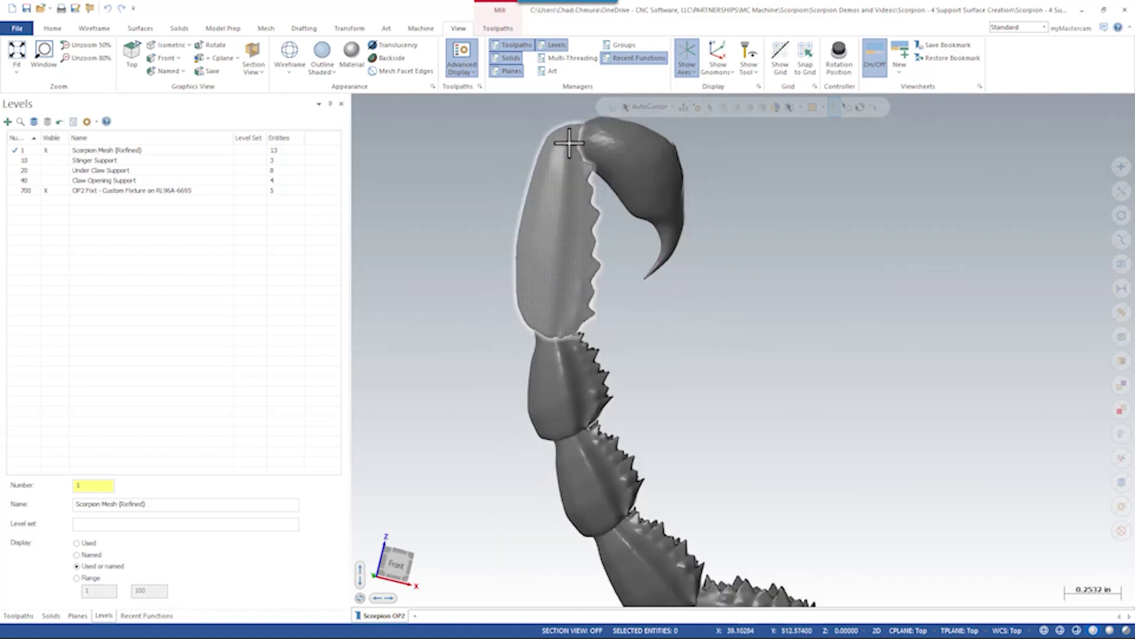
{"action": "scroll", "coordinate": [463, 146], "scroll_direction": "down", "scroll_amount": 8}
{"action": "middle_click_drag", "start_coordinate": [543, 238], "coordinate": [619, 330]}
{"action": "scroll", "coordinate": [722, 315], "scroll_direction": "up", "scroll_amount": 3}
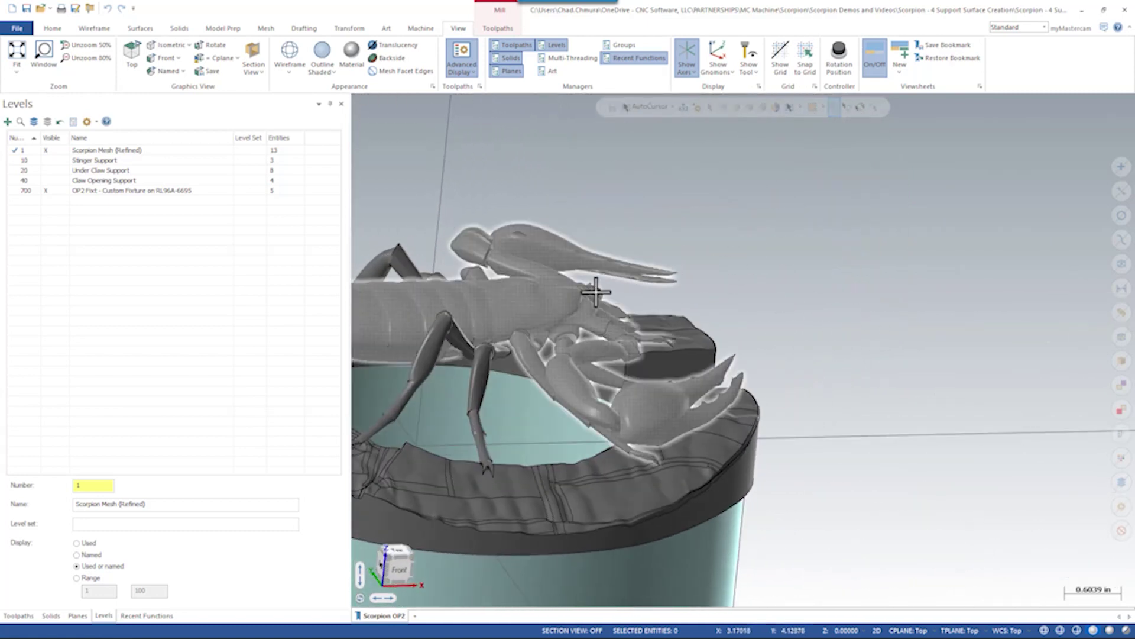
{"action": "scroll", "coordinate": [596, 292], "scroll_direction": "down", "scroll_amount": 2}
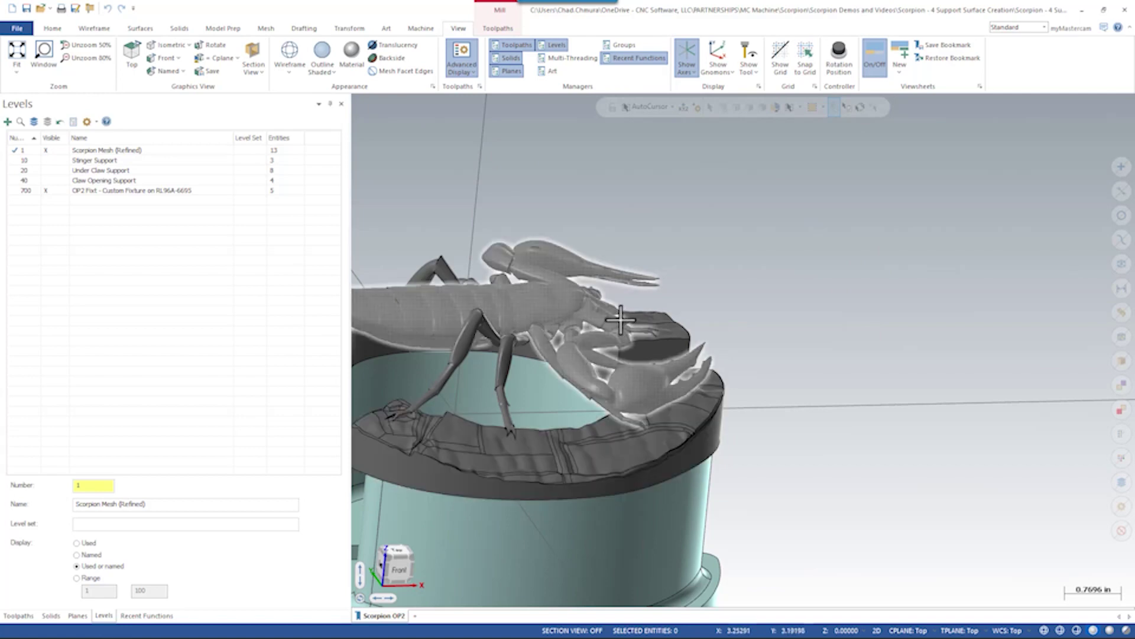
{"action": "middle_click_drag", "start_coordinate": [618, 320], "coordinate": [583, 463]}
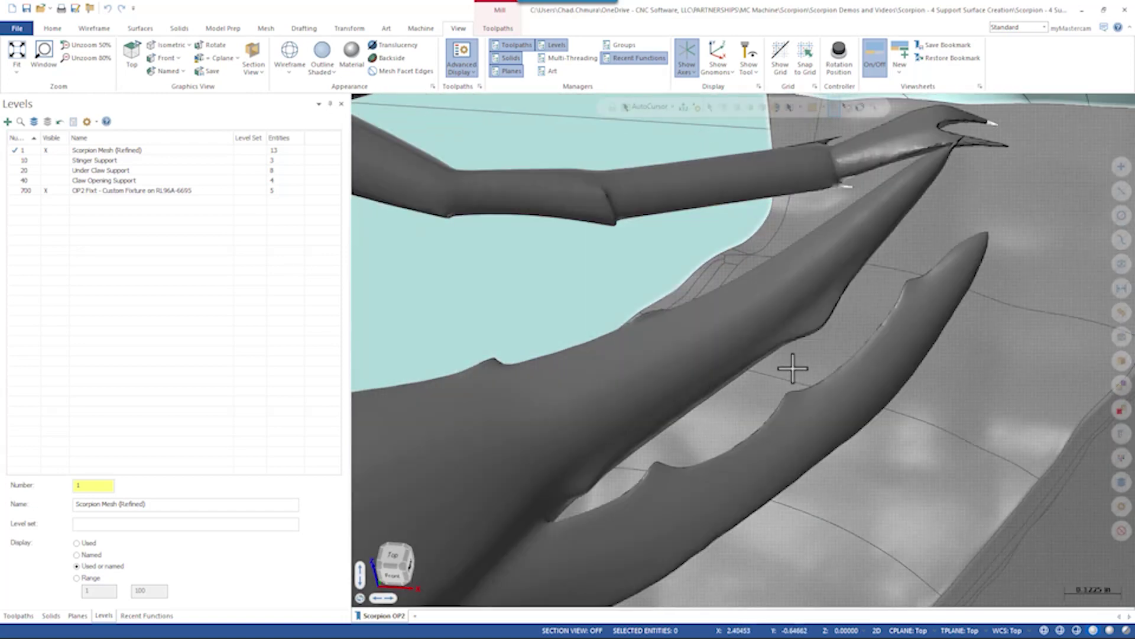
{"action": "scroll", "coordinate": [822, 341], "scroll_direction": "down", "scroll_amount": 3}
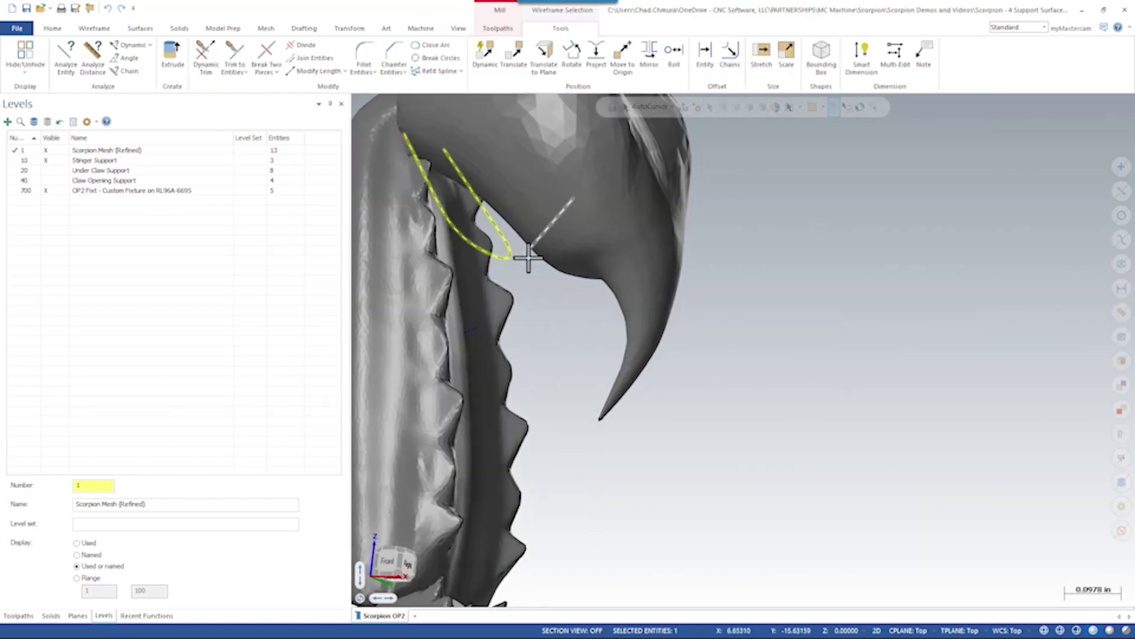
In the Front plane, project the two short support curves onto the stinger and tail segment meshes, using the Move method
{"action": "key", "text": "Escape"}
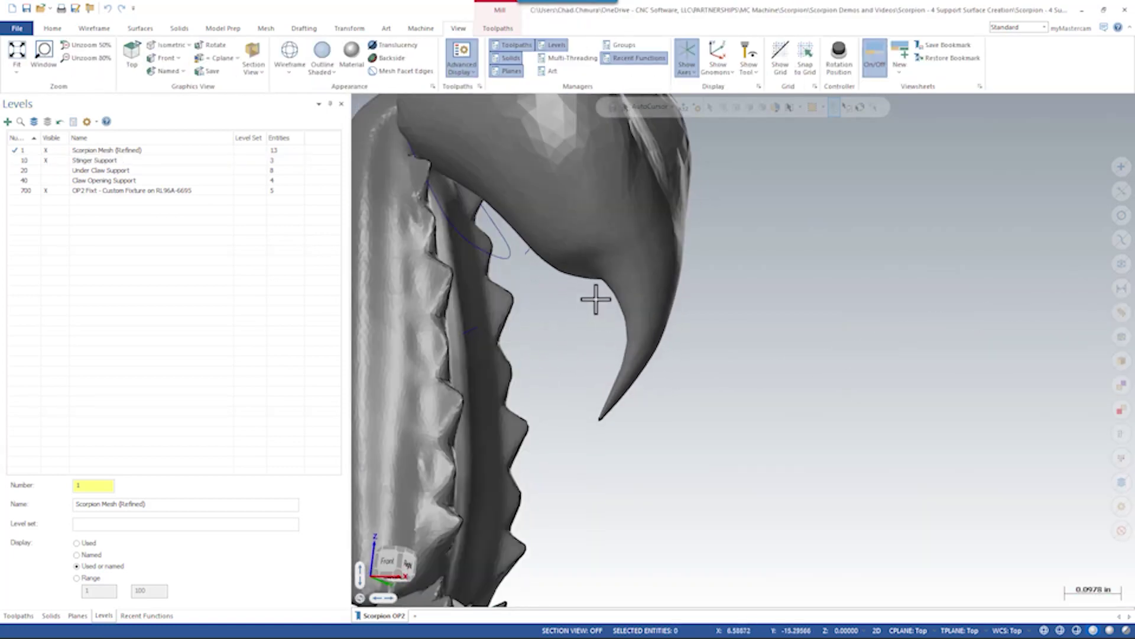
{"action": "key", "text": "alt+2"}
{"action": "scroll", "coordinate": [651, 254], "scroll_direction": "up", "scroll_amount": 10}
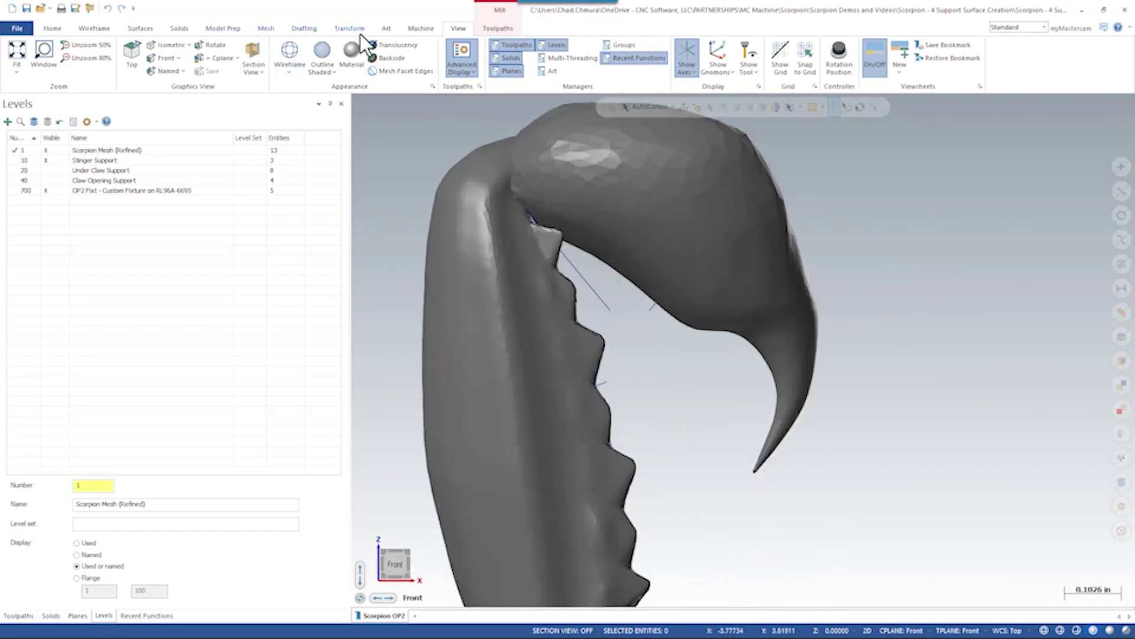
{"action": "left_click", "coordinate": [348, 29]}
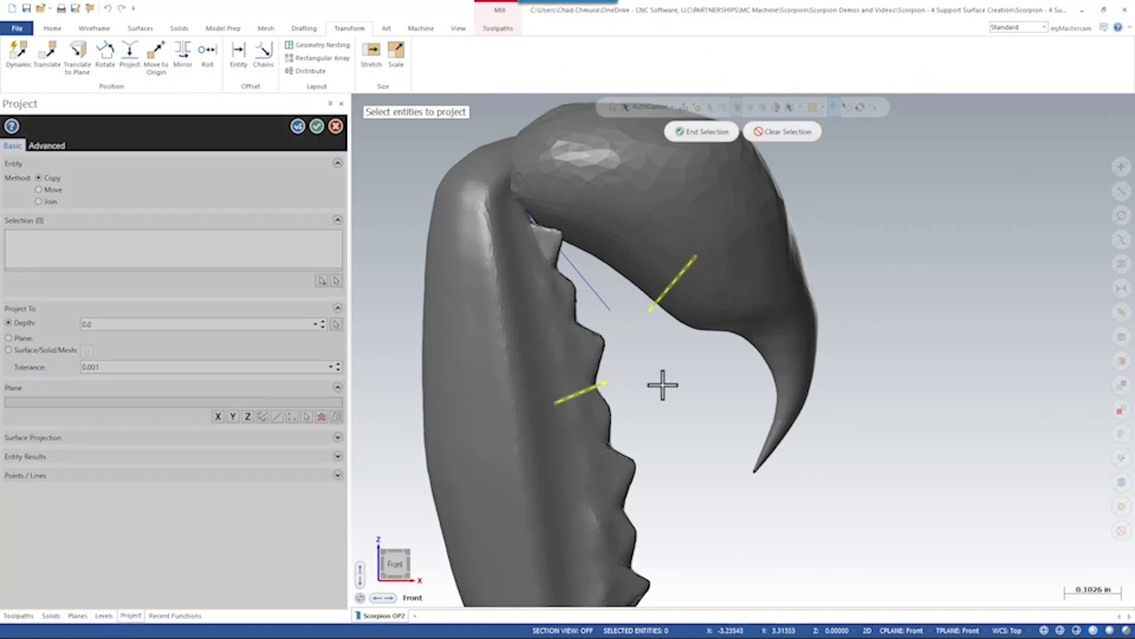
{"action": "key", "text": "Return"}
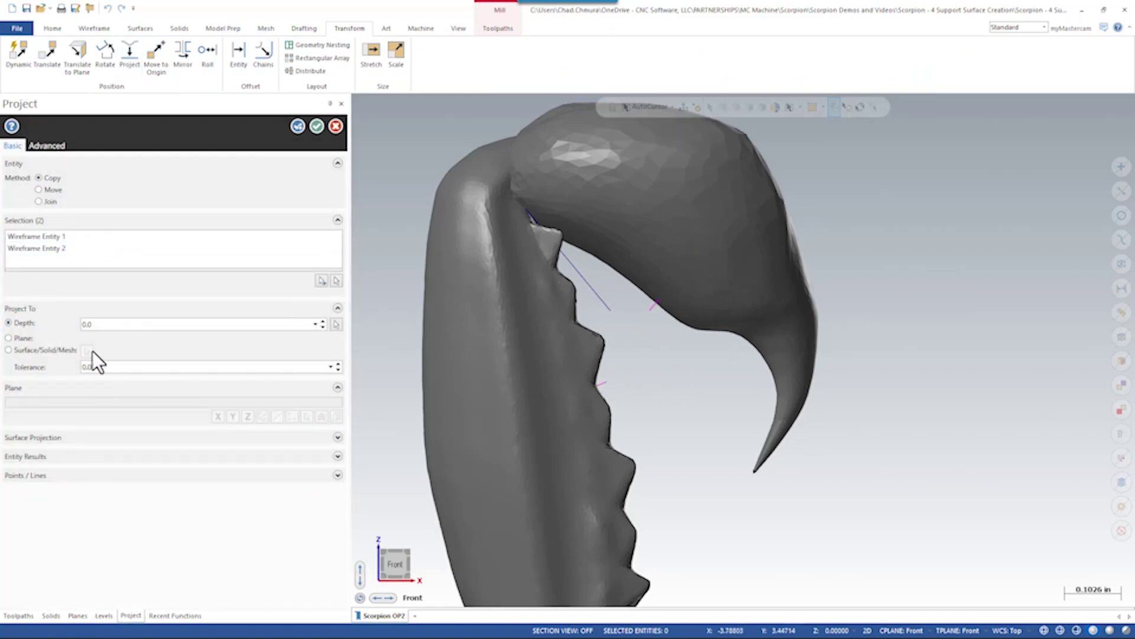
{"action": "left_click", "coordinate": [41, 353]}
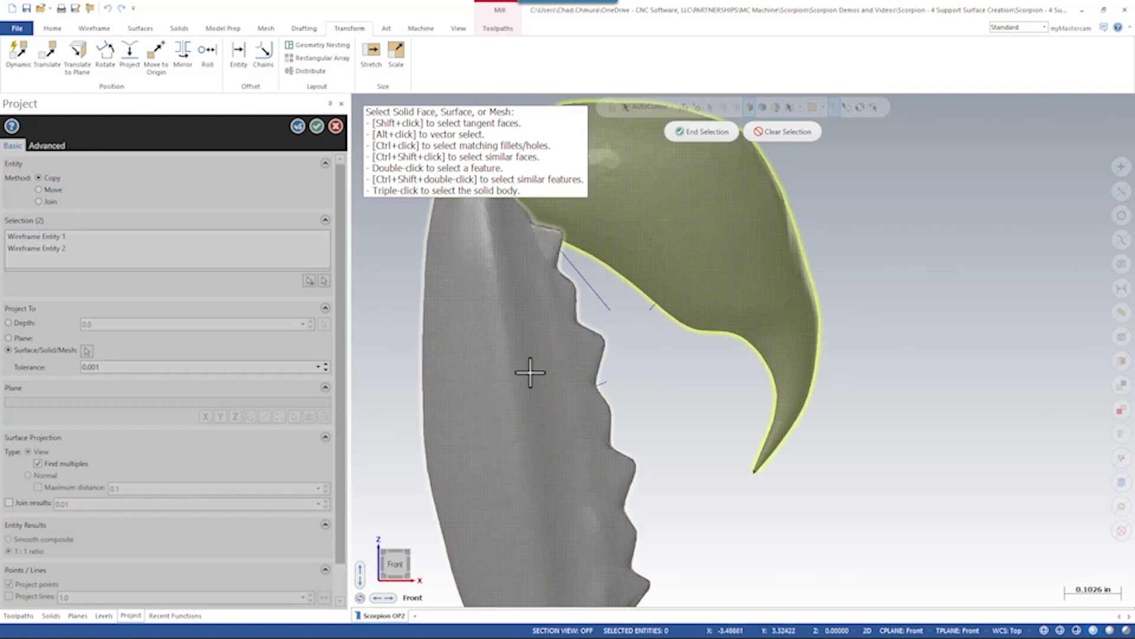
{"action": "key", "text": "Return"}
{"action": "middle_click_drag", "start_coordinate": [727, 266], "coordinate": [353, 229]}
{"action": "left_click", "coordinate": [52, 189]}
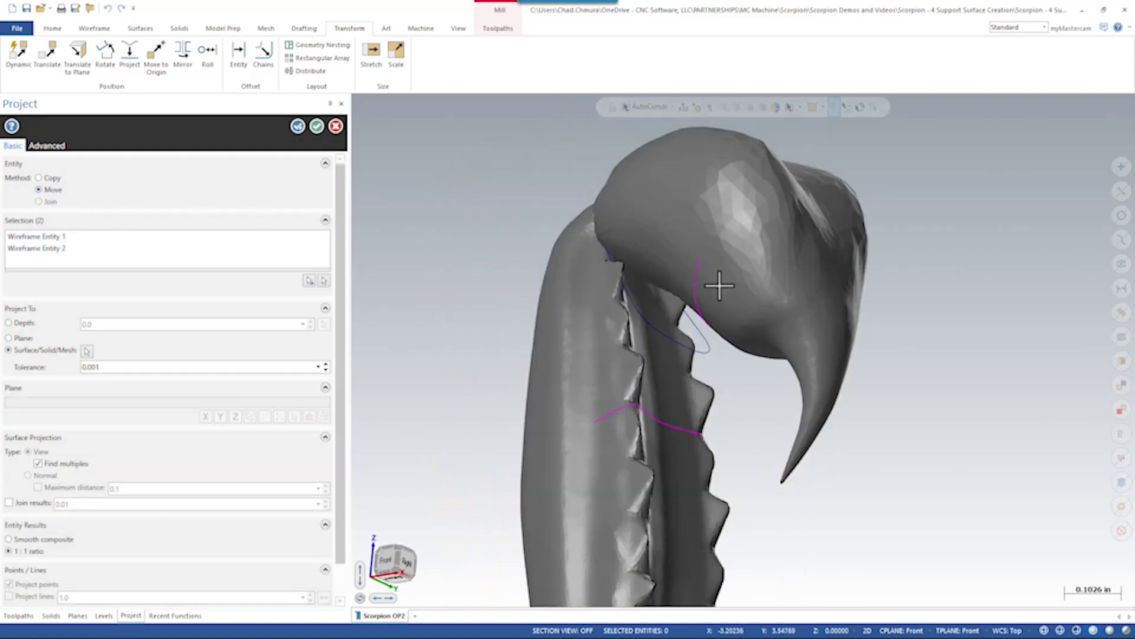
{"action": "middle_click_drag", "start_coordinate": [642, 319], "coordinate": [701, 323]}
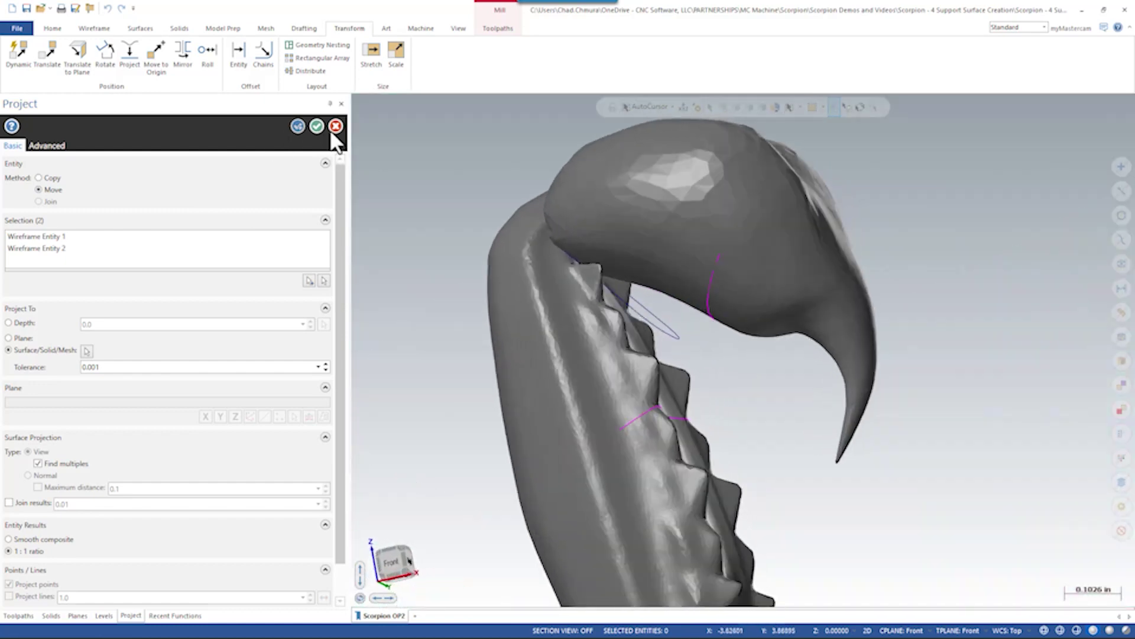
{"action": "left_click", "coordinate": [712, 287]}
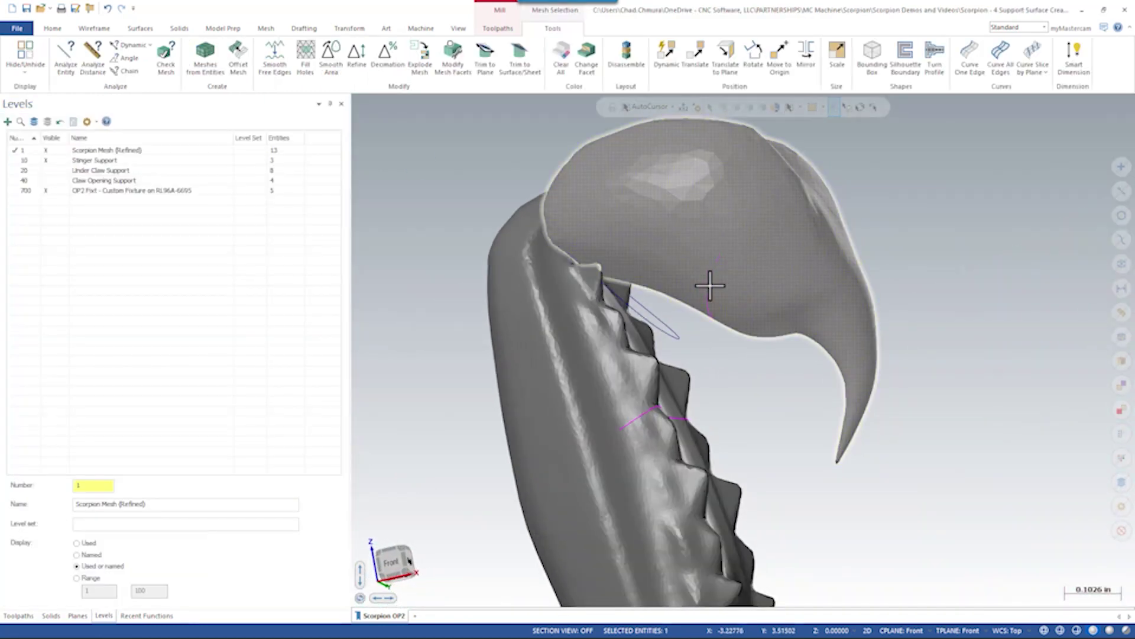
{"action": "key", "text": "Escape"}
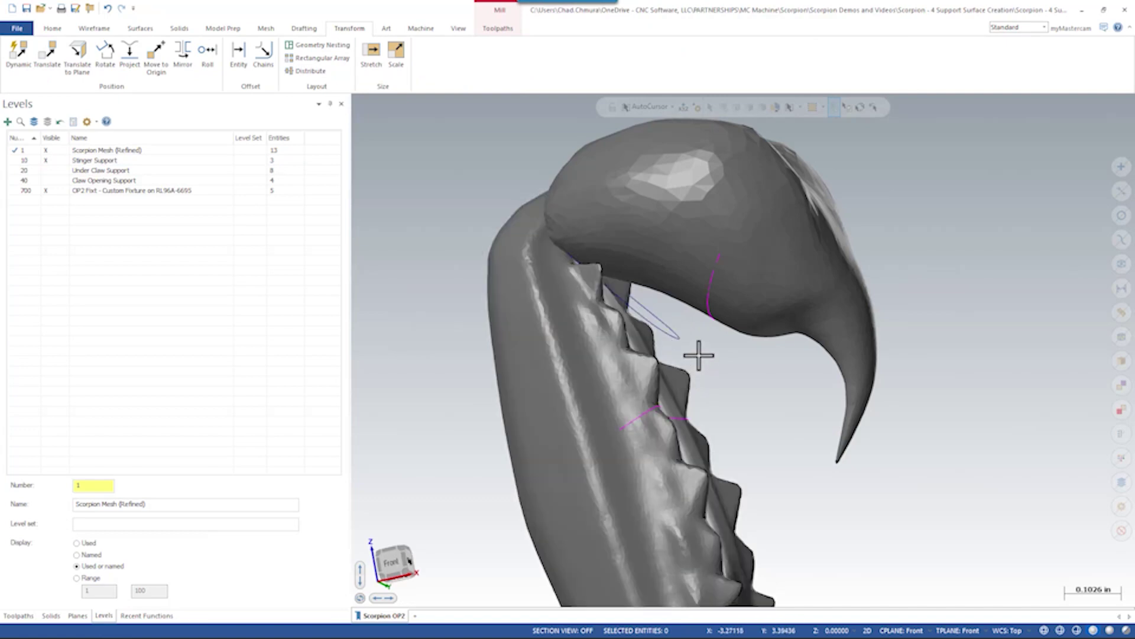
Loft a surface through the stinger curve, the middle loop and the tail segment curve
{"action": "left_click", "coordinate": [95, 28]}
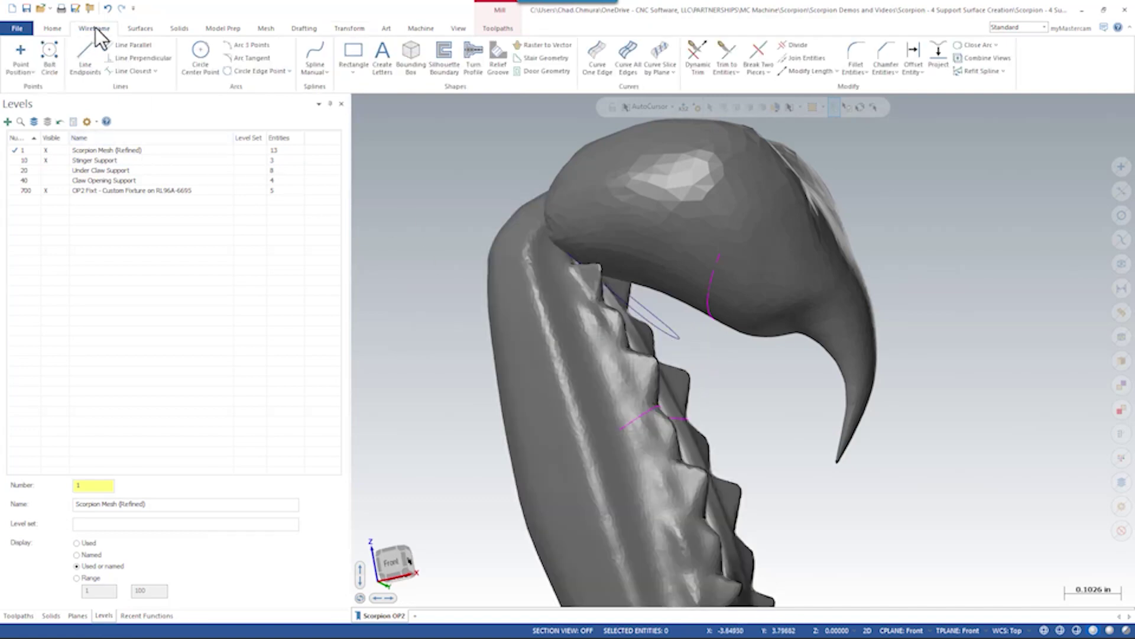
{"action": "left_click", "coordinate": [141, 29]}
{"action": "left_click", "coordinate": [182, 54]}
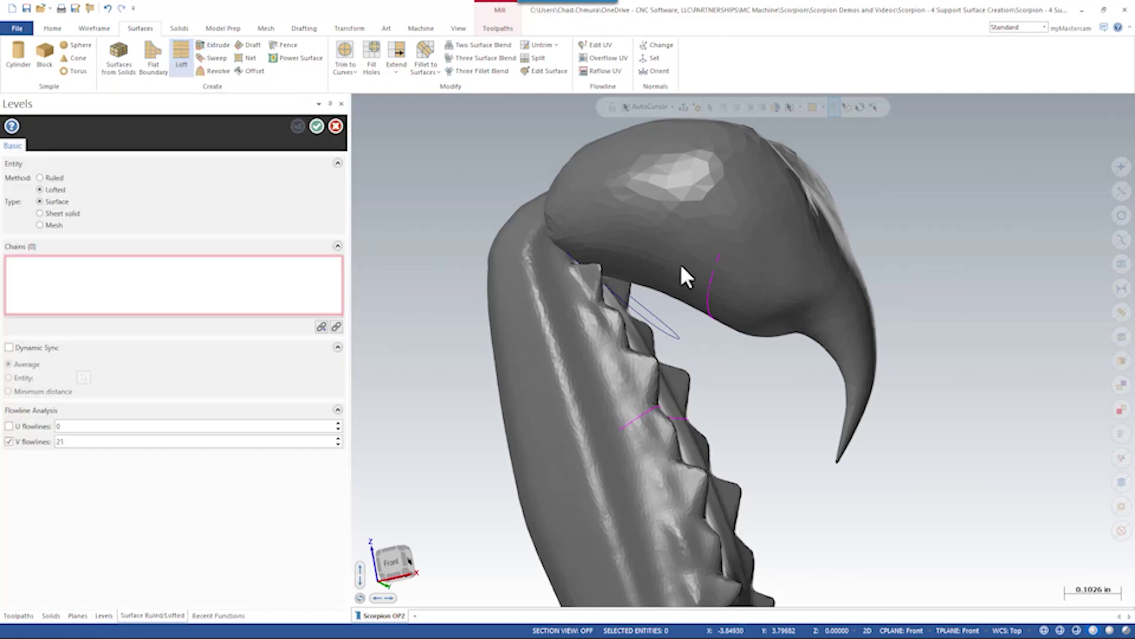
{"action": "left_click", "coordinate": [726, 256]}
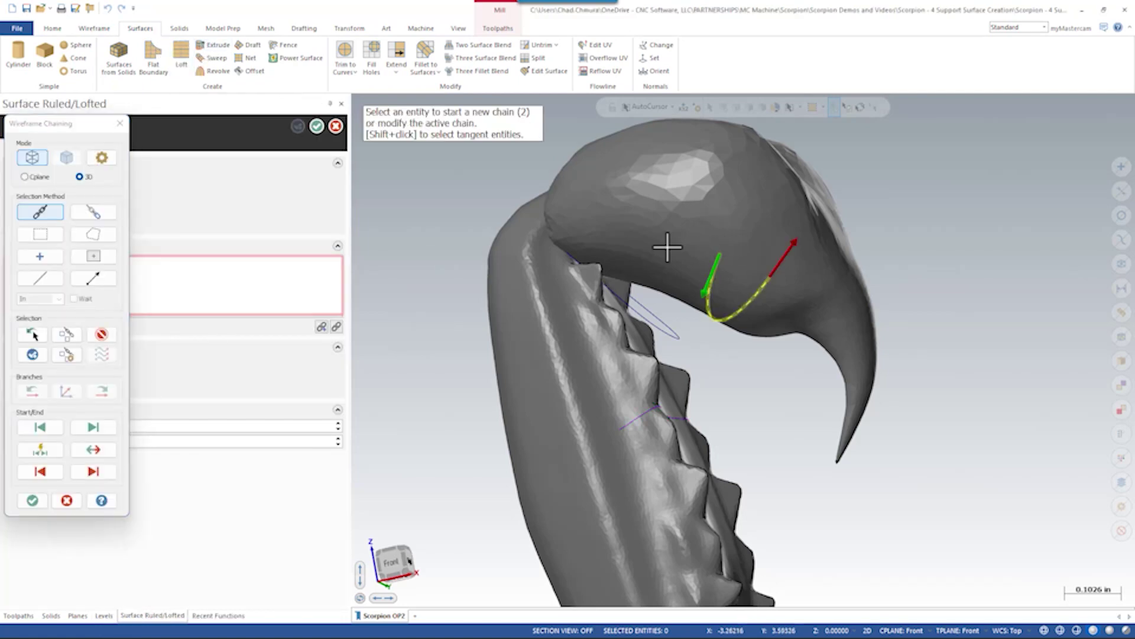
{"action": "left_click", "coordinate": [560, 253]}
{"action": "left_click", "coordinate": [620, 430]}
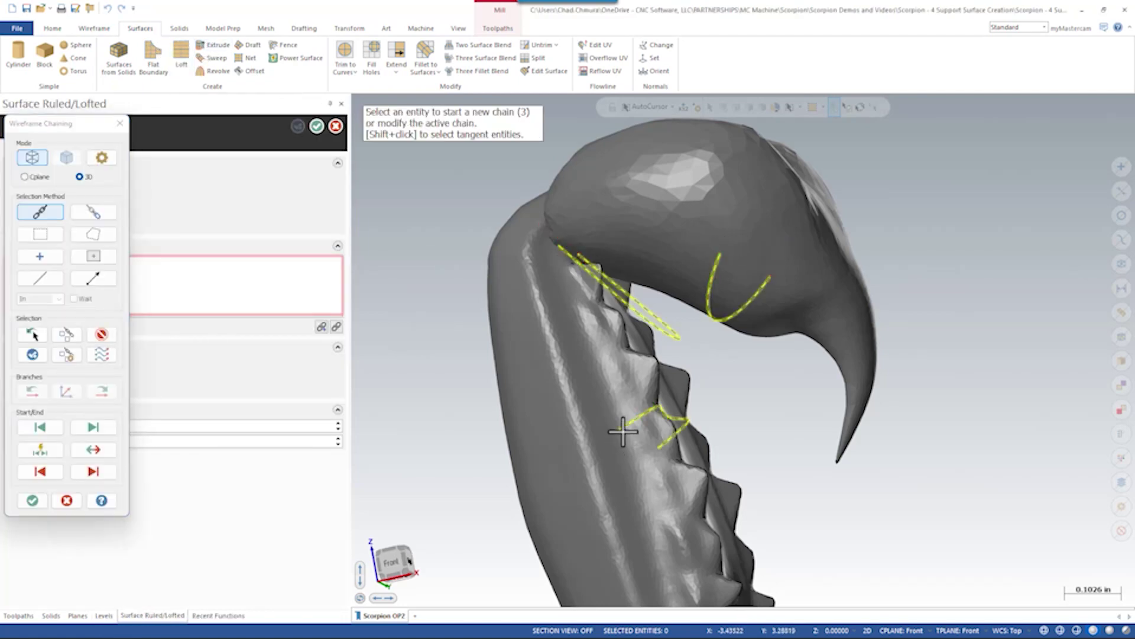
{"action": "key", "text": "Return"}
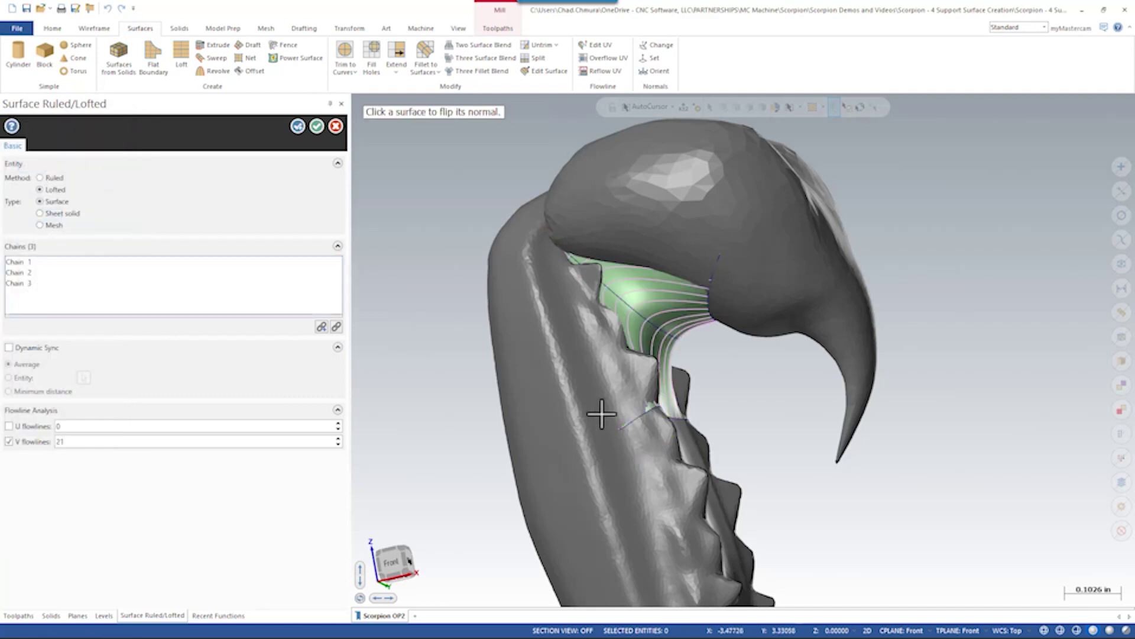
Flip the normal of the lofted surface, inspect its fit against the stinger and accept it
{"action": "scroll", "coordinate": [700, 364], "scroll_direction": "up", "scroll_amount": 3}
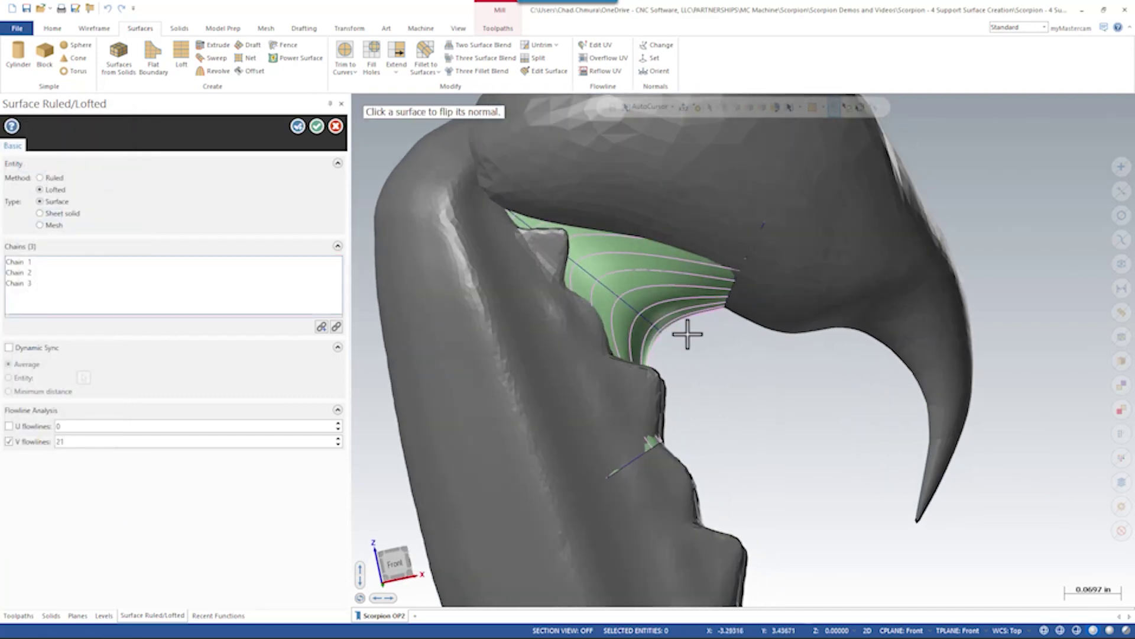
{"action": "scroll", "coordinate": [641, 284], "scroll_direction": "up", "scroll_amount": 3}
{"action": "left_click", "coordinate": [639, 276]}
{"action": "scroll", "coordinate": [790, 442], "scroll_direction": "down", "scroll_amount": 2}
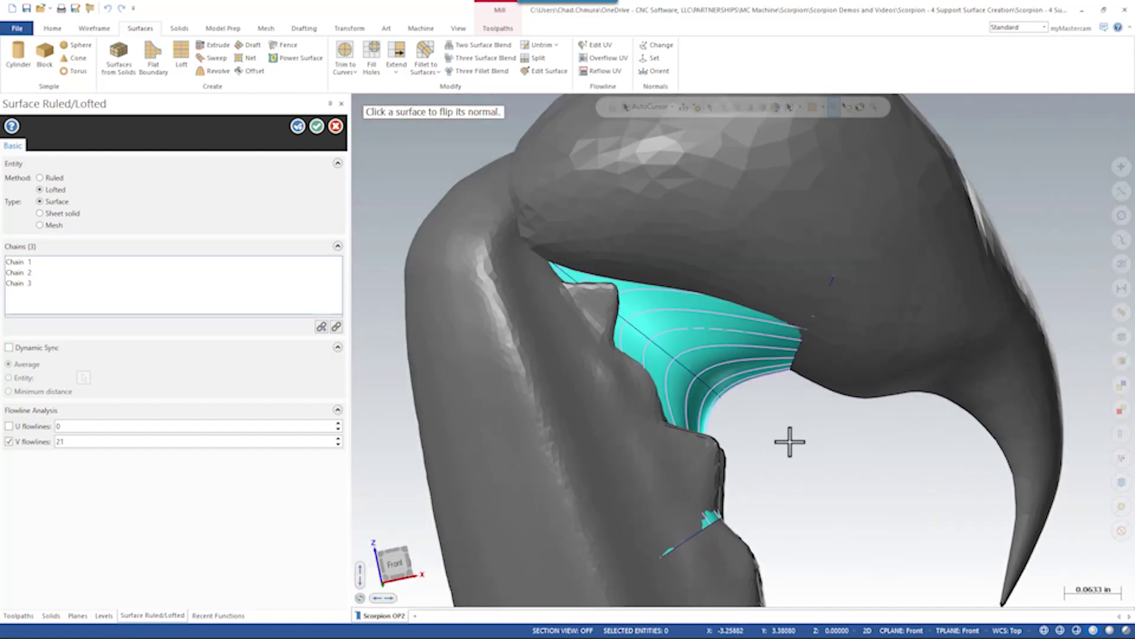
{"action": "scroll", "coordinate": [798, 420], "scroll_direction": "down", "scroll_amount": 3}
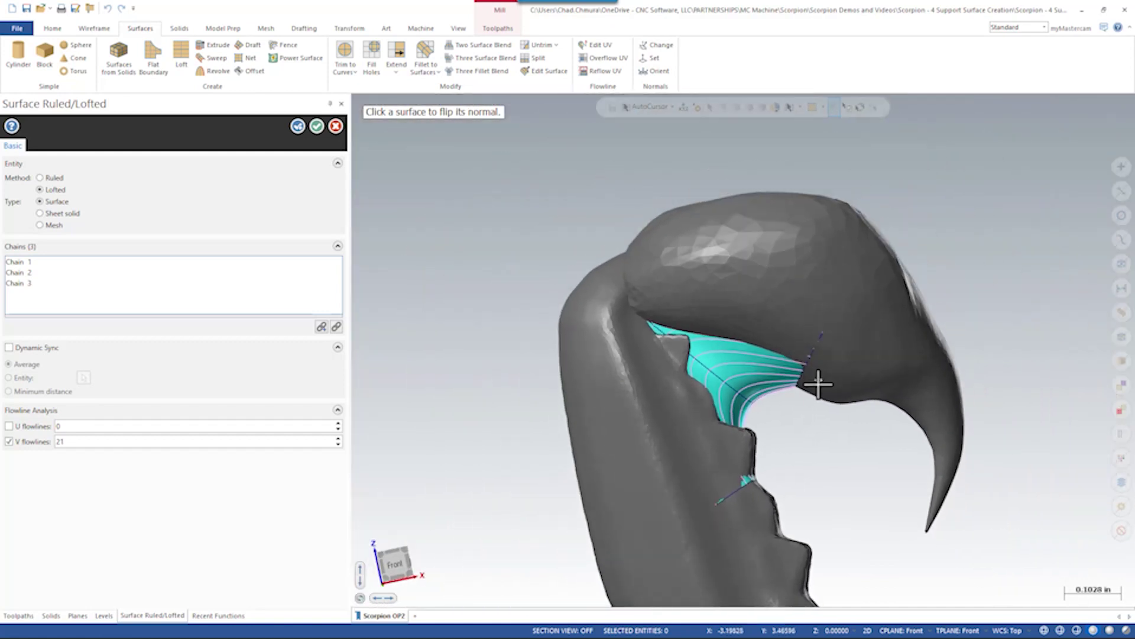
{"action": "scroll", "coordinate": [761, 375], "scroll_direction": "up", "scroll_amount": 9}
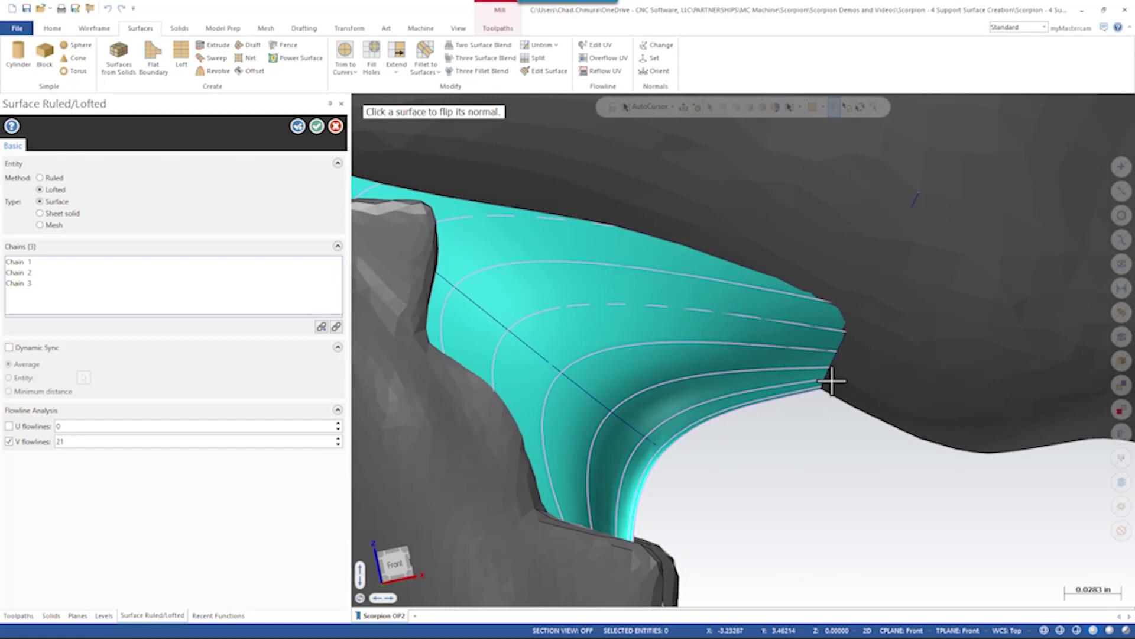
{"action": "scroll", "coordinate": [831, 382], "scroll_direction": "down", "scroll_amount": 8}
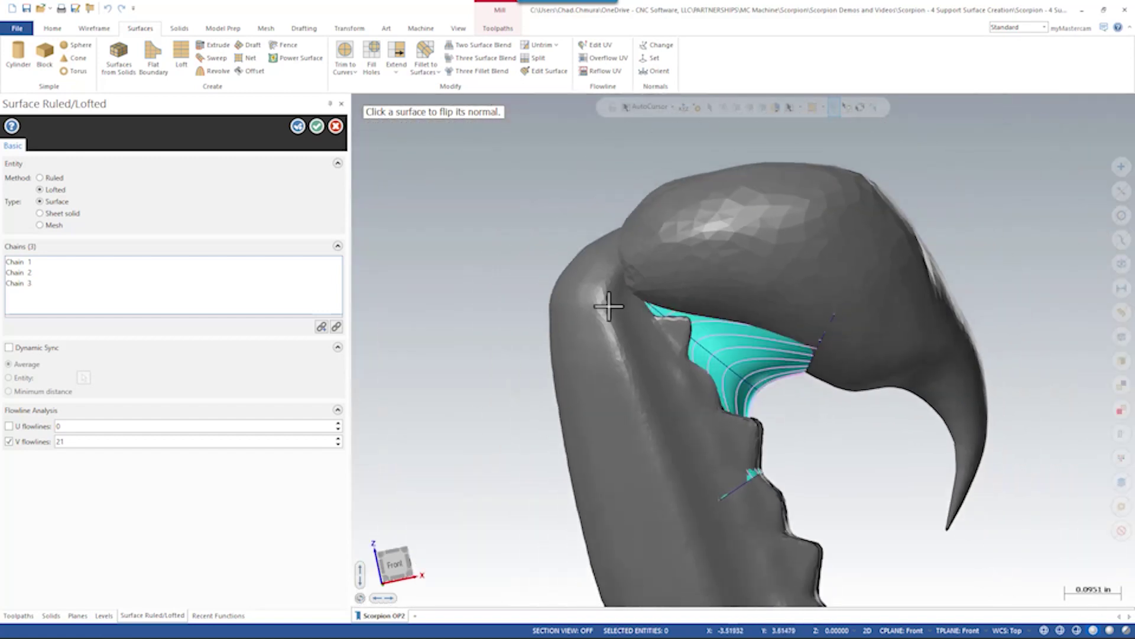
{"action": "key", "text": "Return"}
Delete the lofted surface between the stinger and the tail segment and restore the previous Front view
{"action": "left_click", "coordinate": [774, 373]}
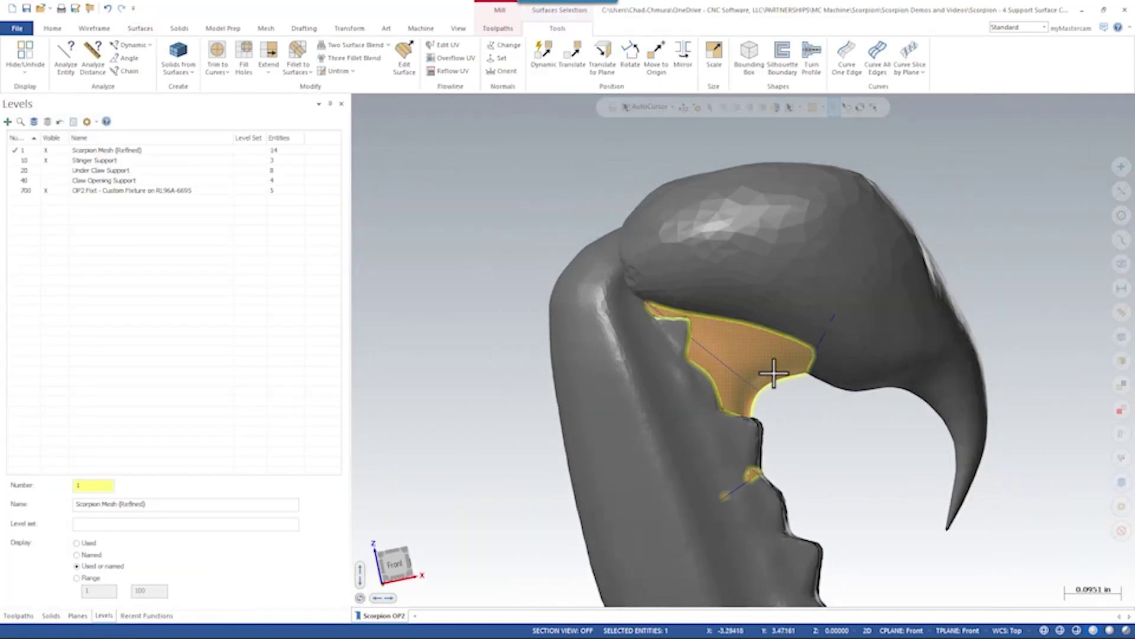
{"action": "key", "text": "Delete"}
{"action": "key", "text": "alt+p"}
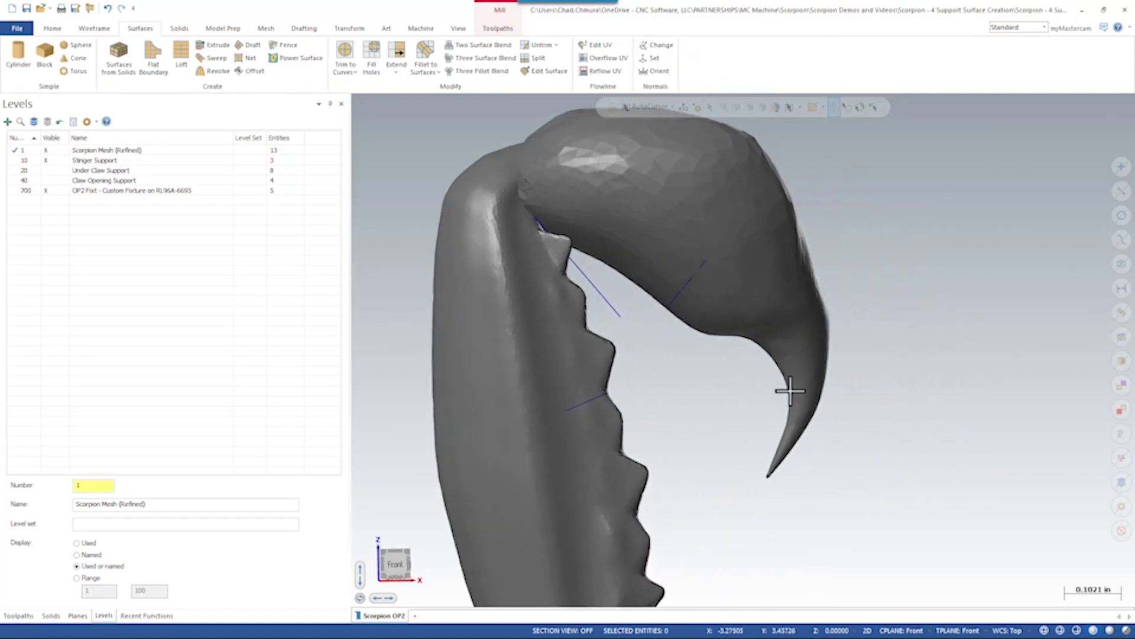
Set the construction depth from the midpoint of the projected curve on the stinger's underside
{"action": "left_click", "coordinate": [819, 632]}
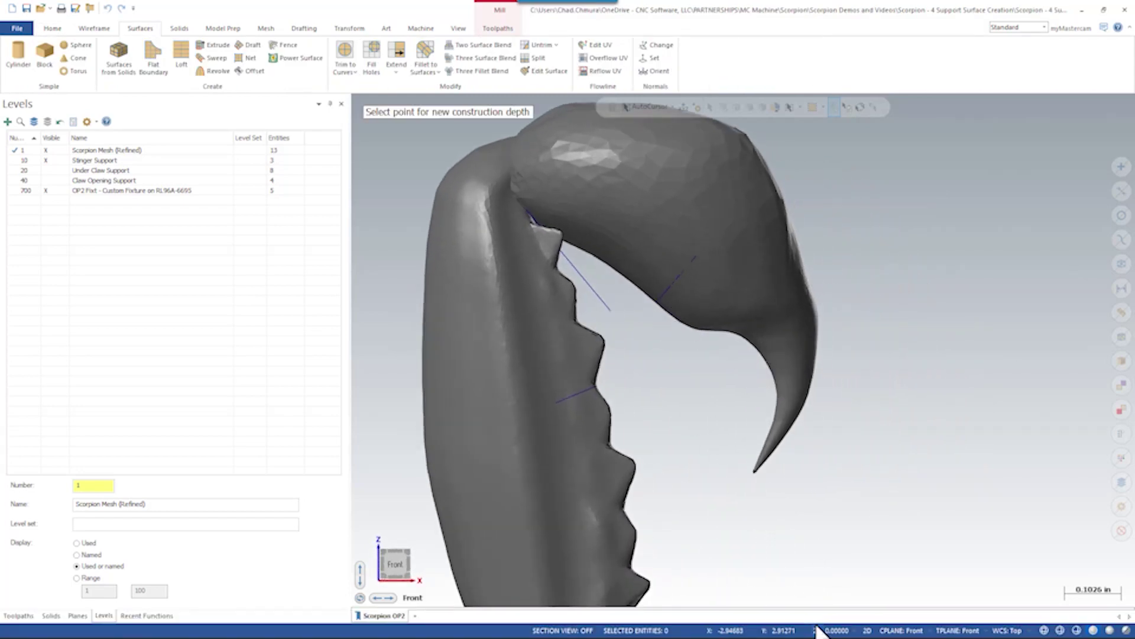
{"action": "scroll", "coordinate": [687, 376], "scroll_direction": "up", "scroll_amount": 3}
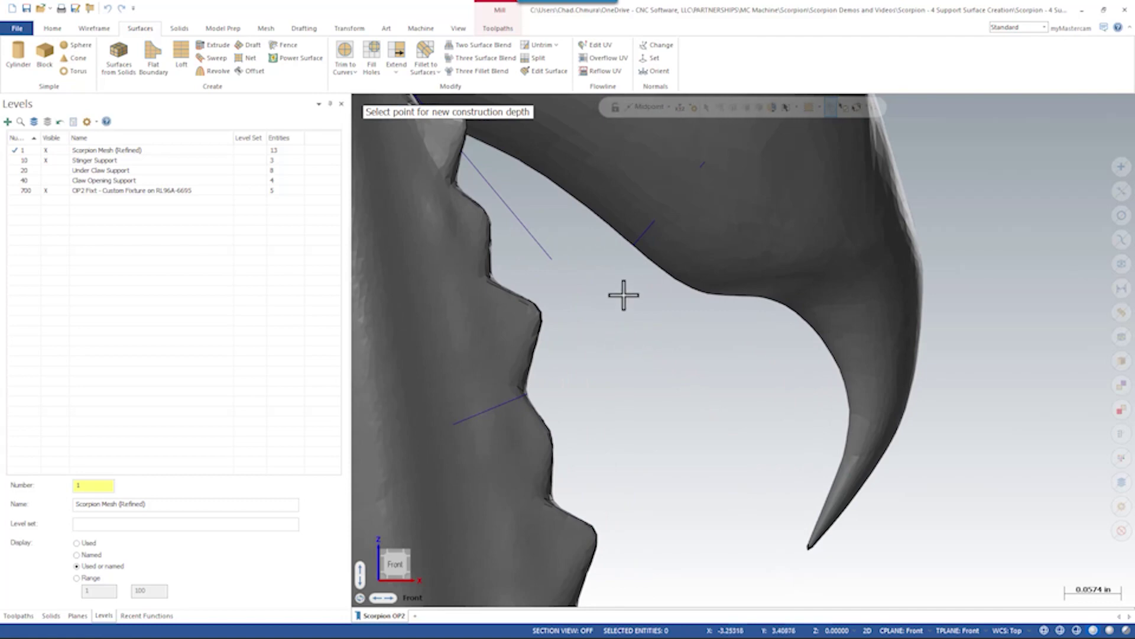
{"action": "left_click", "coordinate": [632, 250]}
{"action": "scroll", "coordinate": [668, 405], "scroll_direction": "down", "scroll_amount": 3}
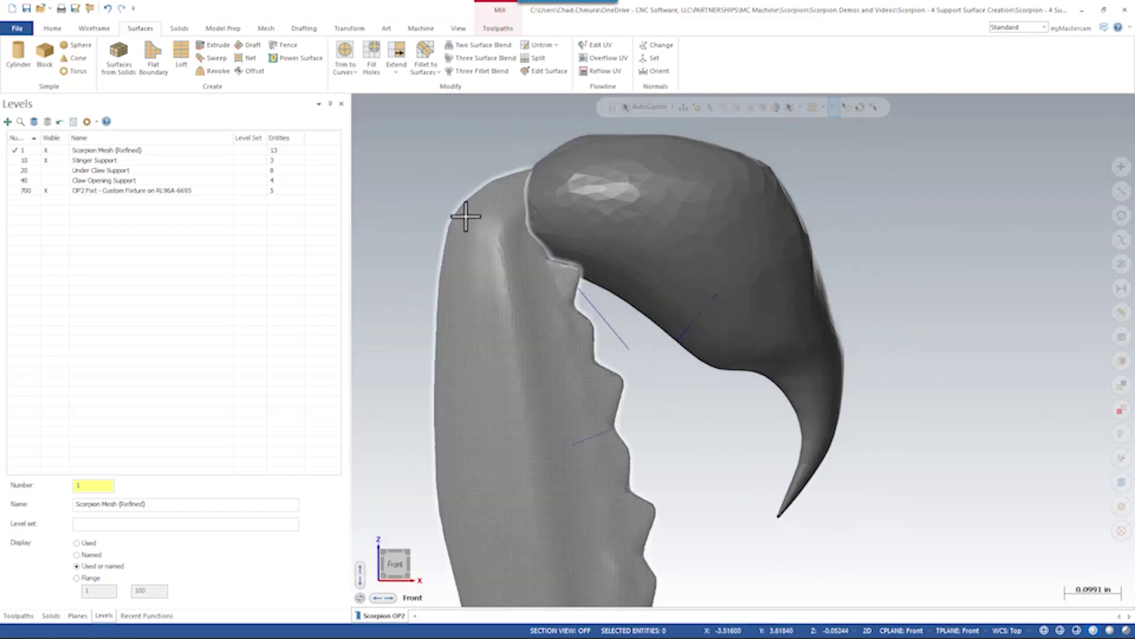
Draw a manual spline arching from the projected stinger curve across the gap to the projected curve on the serrated tail segment
{"action": "left_click", "coordinate": [95, 25]}
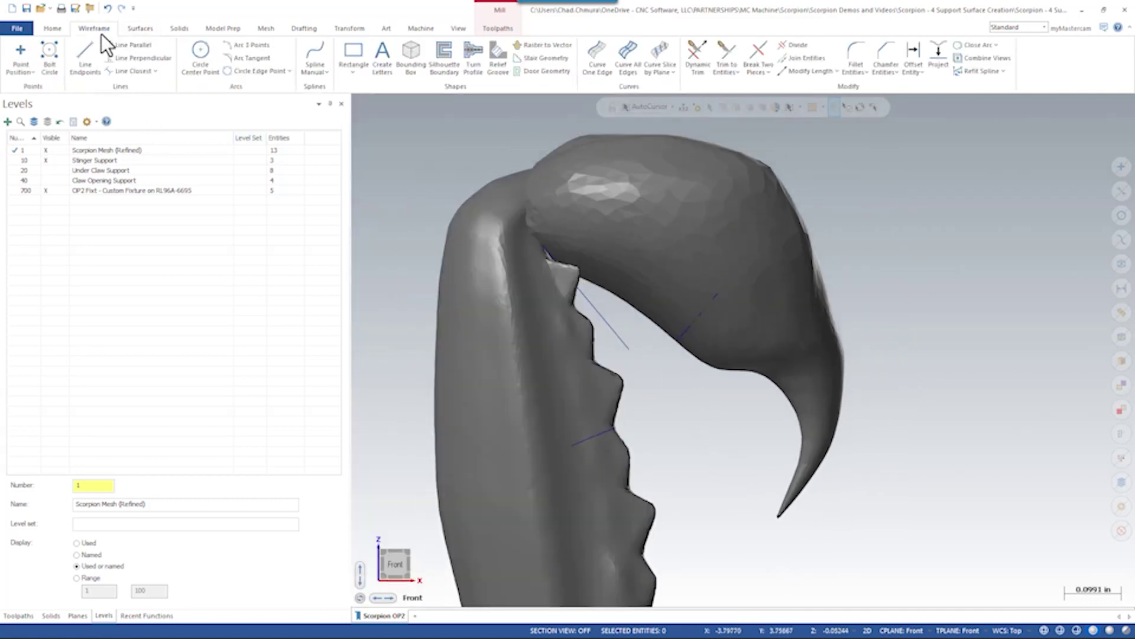
{"action": "left_click", "coordinate": [312, 54]}
{"action": "left_click", "coordinate": [678, 341]}
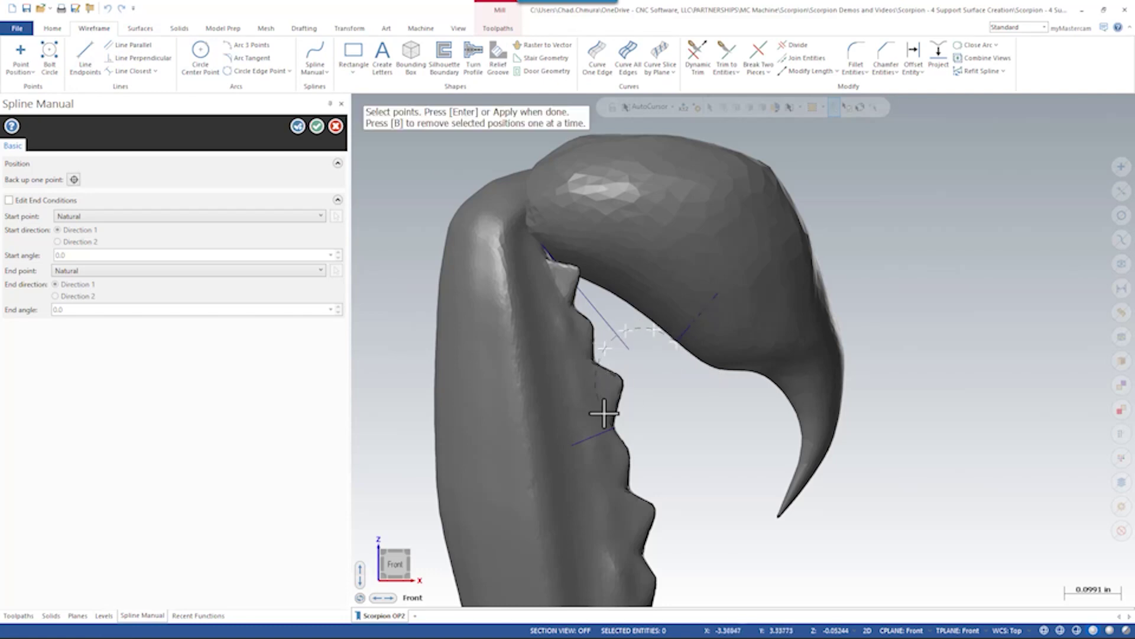
{"action": "key", "text": "Return"}
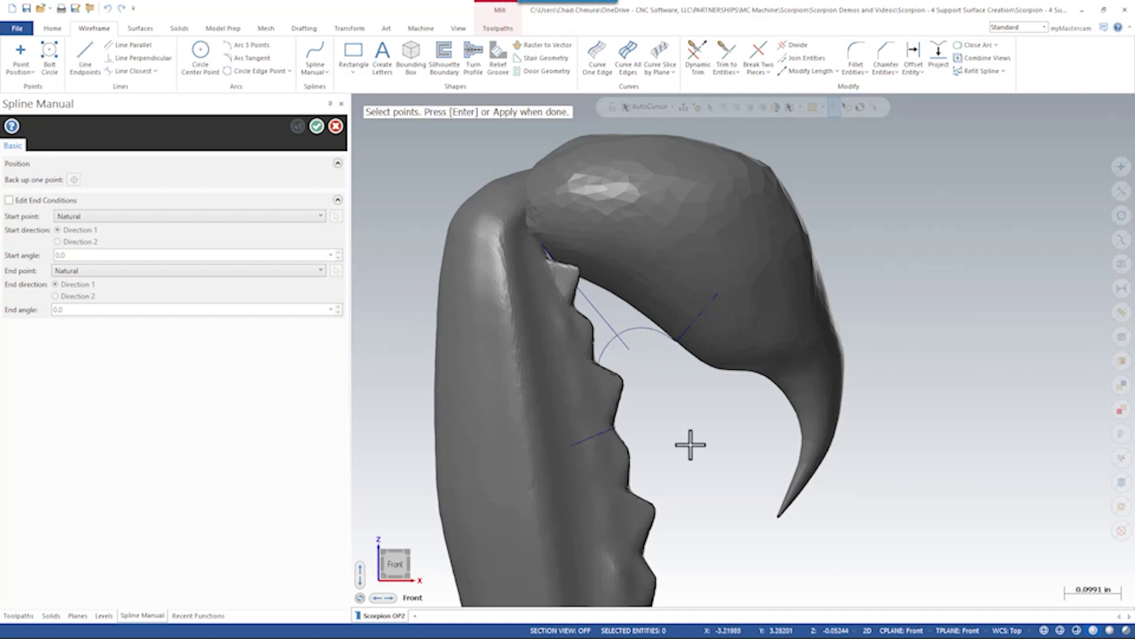
{"action": "left_click", "coordinate": [317, 126]}
Start a swept surface with the stinger curve, the U-shaped curve in the gap and the serrated tail segment curve as across contours
{"action": "left_click", "coordinate": [139, 28]}
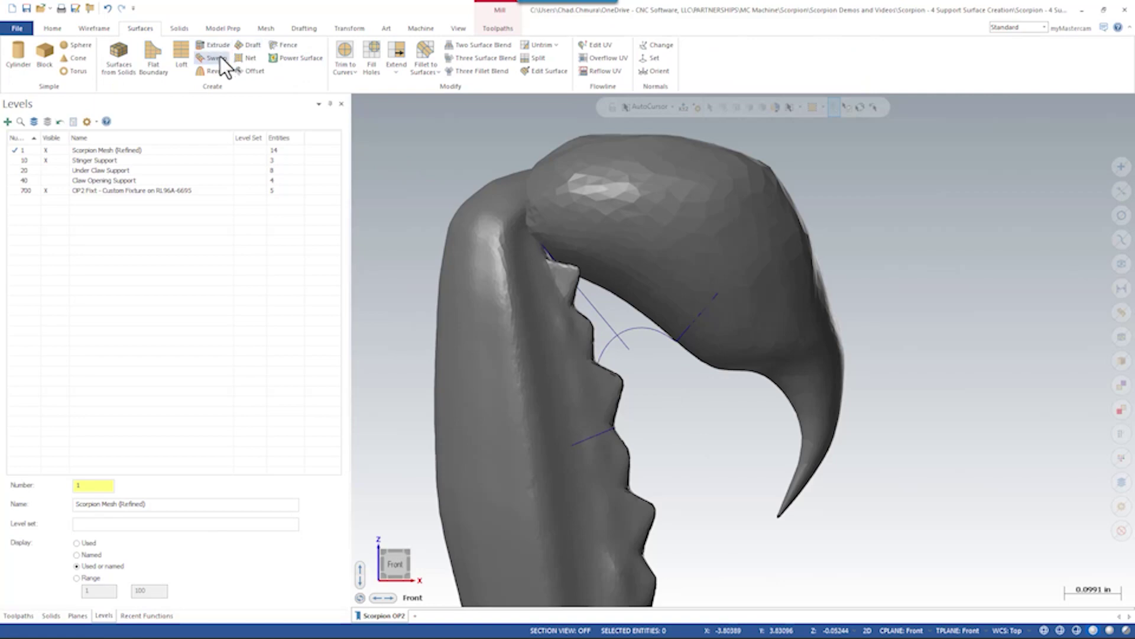
{"action": "left_click", "coordinate": [219, 57]}
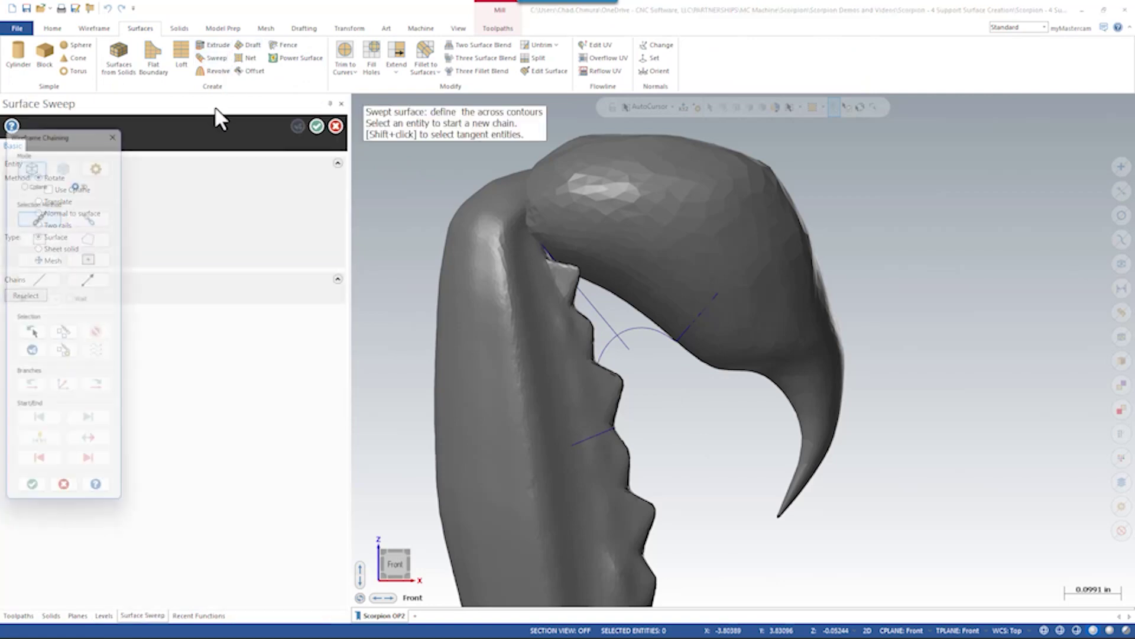
{"action": "left_click", "coordinate": [715, 295]}
{"action": "middle_click_drag", "start_coordinate": [669, 249], "coordinate": [603, 253]}
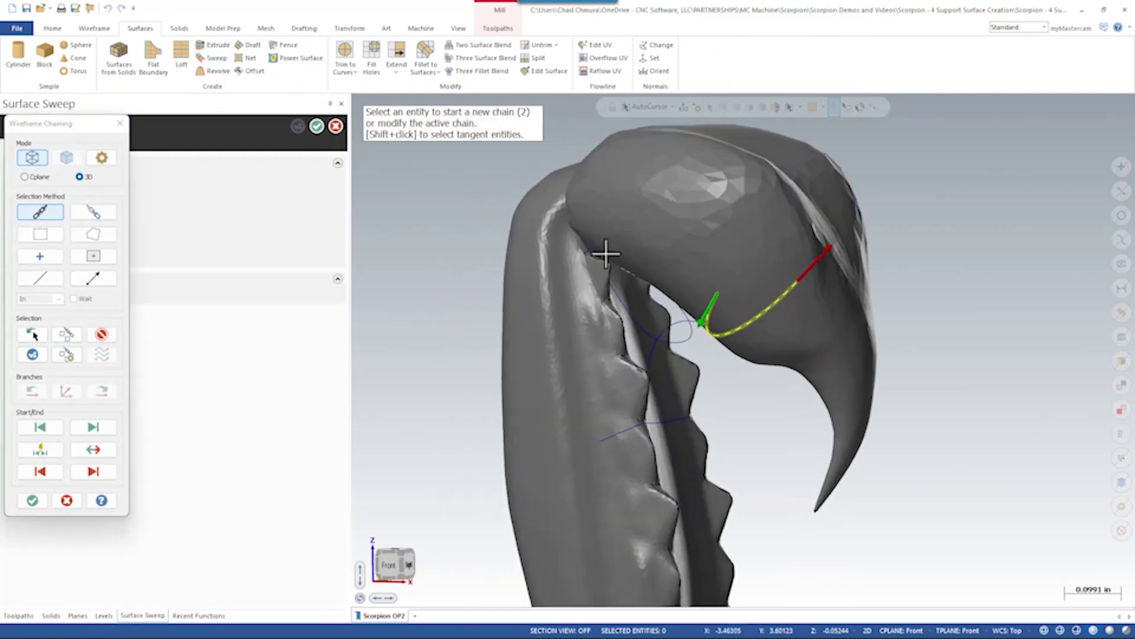
{"action": "left_click", "coordinate": [591, 253]}
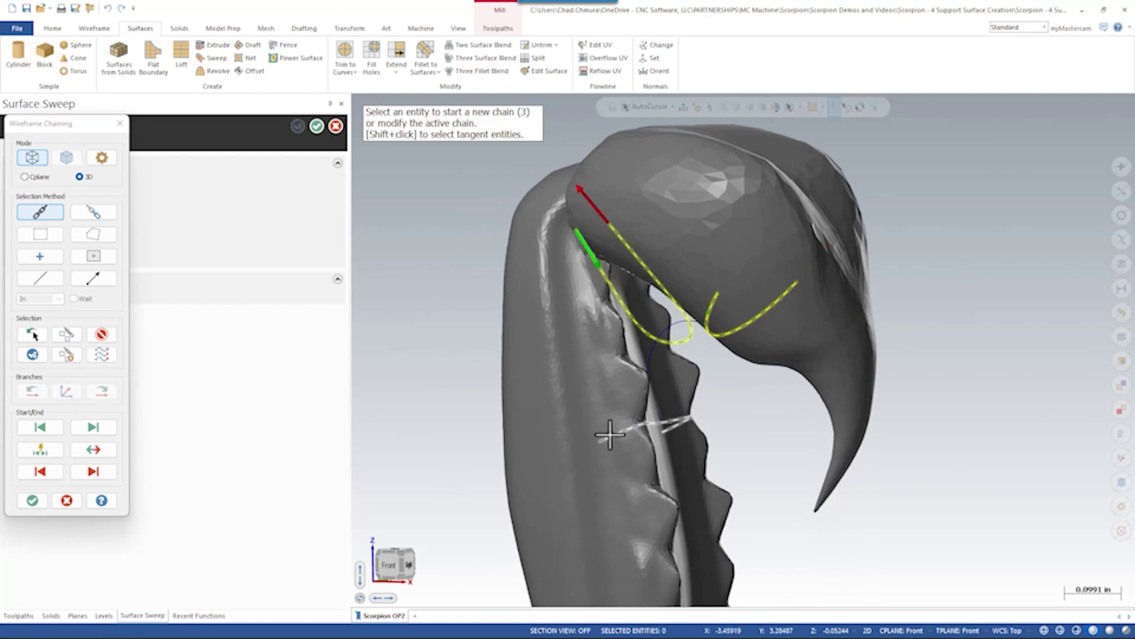
{"action": "left_click", "coordinate": [666, 421]}
{"action": "key", "text": "Return"}
Use the arching spline as the along contour, inspect the swept surface's fit and accept it
{"action": "middle_click_drag", "start_coordinate": [726, 365], "coordinate": [628, 390]}
{"action": "left_click", "coordinate": [577, 380]}
{"action": "key", "text": "Return"}
{"action": "scroll", "coordinate": [557, 406], "scroll_direction": "up", "scroll_amount": 3}
{"action": "middle_click_drag", "start_coordinate": [557, 406], "coordinate": [640, 392]}
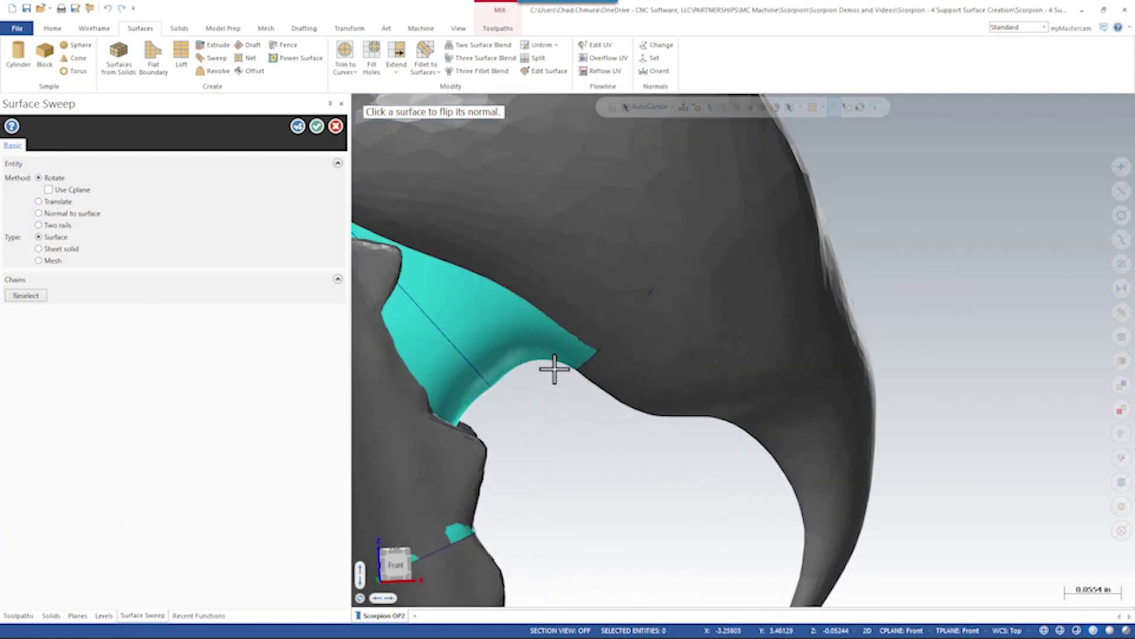
{"action": "scroll", "coordinate": [550, 373], "scroll_direction": "down", "scroll_amount": 3}
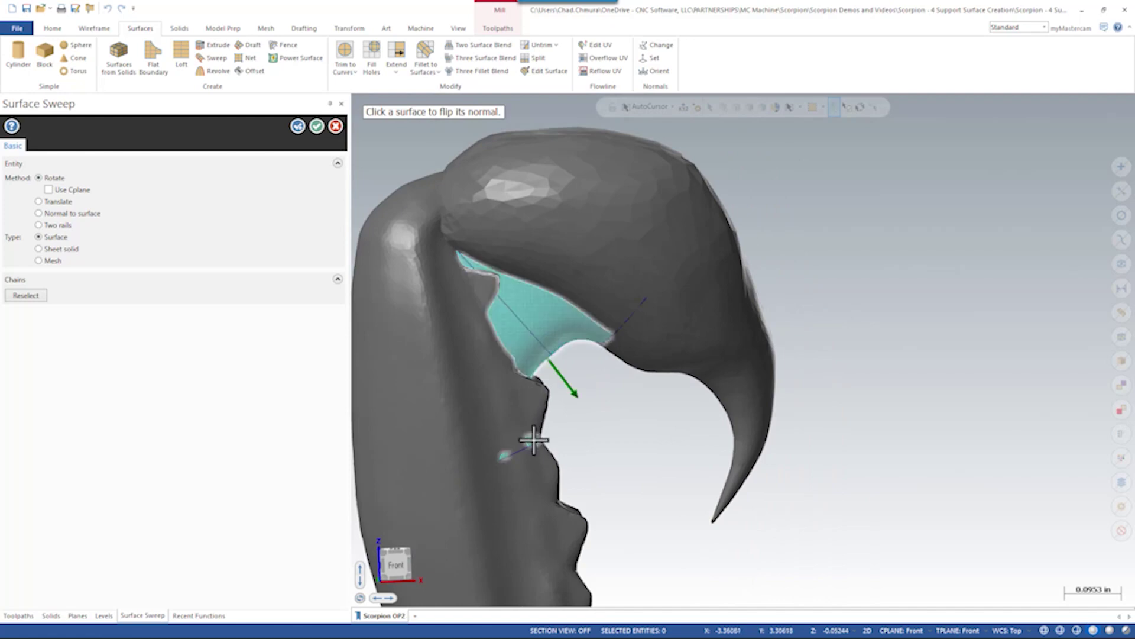
{"action": "left_click", "coordinate": [318, 126]}
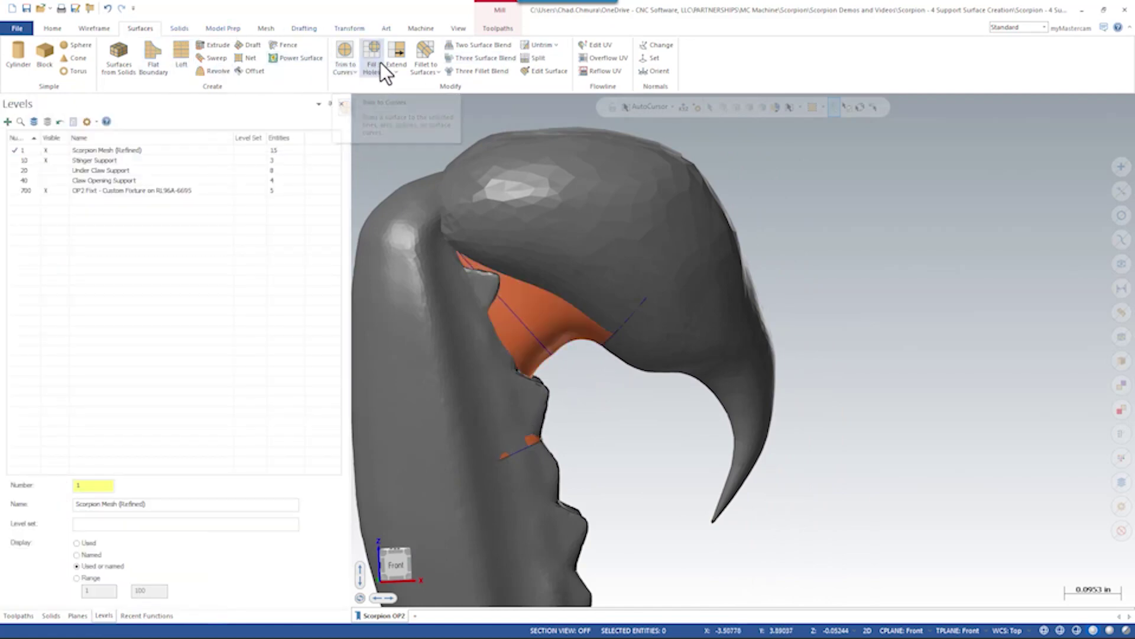
Begin offsetting the swept surface by 0.01 in with its direction flipped inward into the gap
{"action": "left_click", "coordinate": [252, 70]}
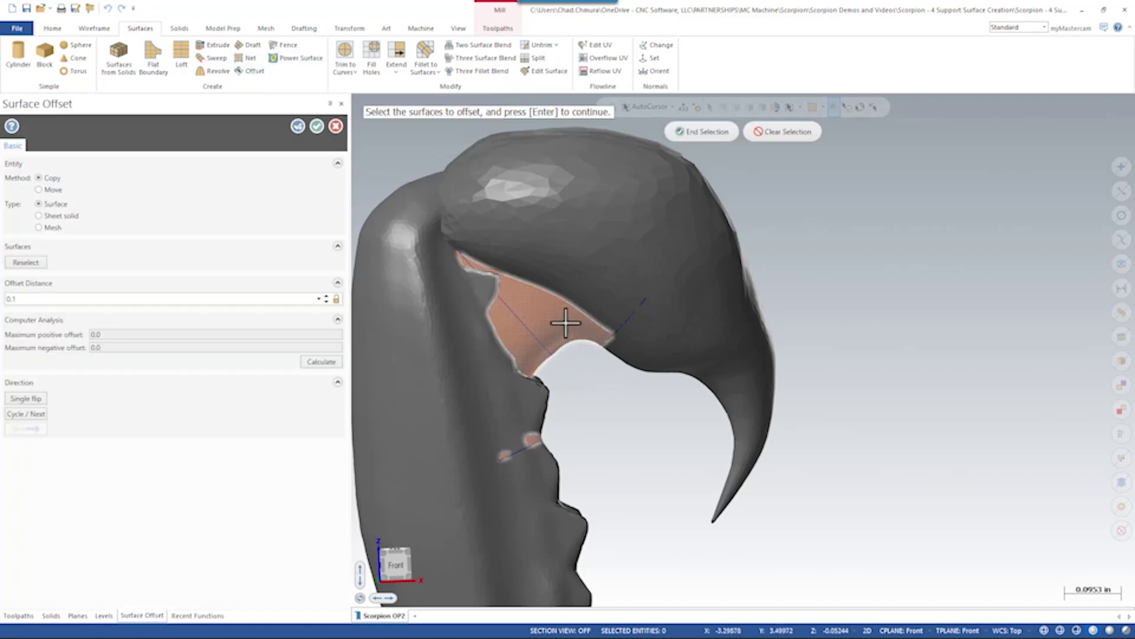
{"action": "left_click", "coordinate": [583, 342]}
{"action": "key", "text": "Return"}
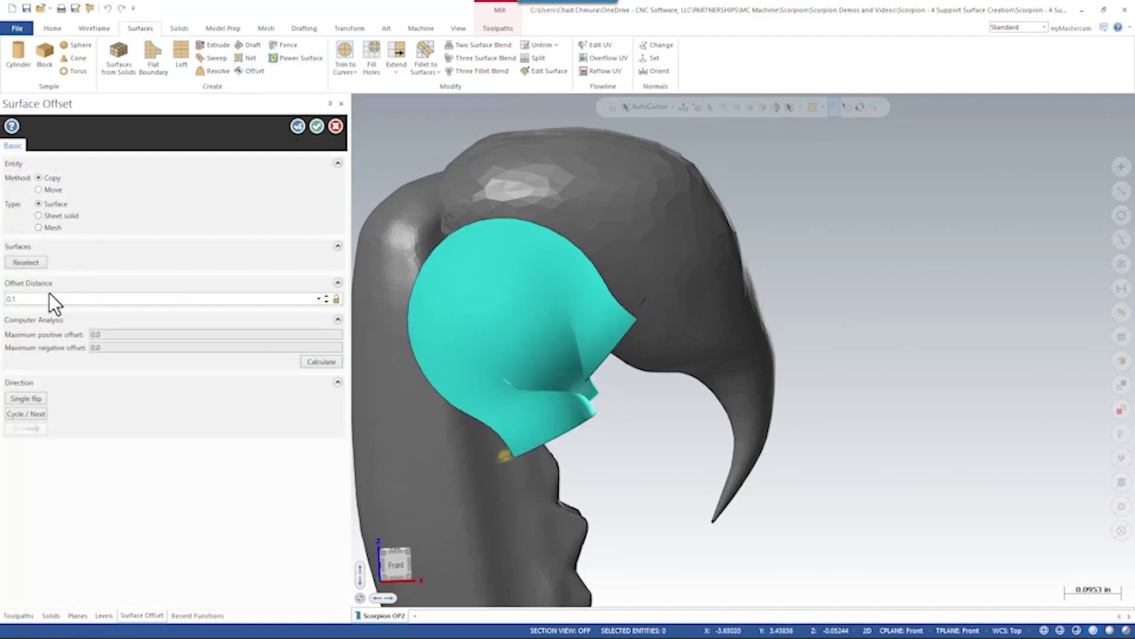
{"action": "left_click", "coordinate": [27, 400]}
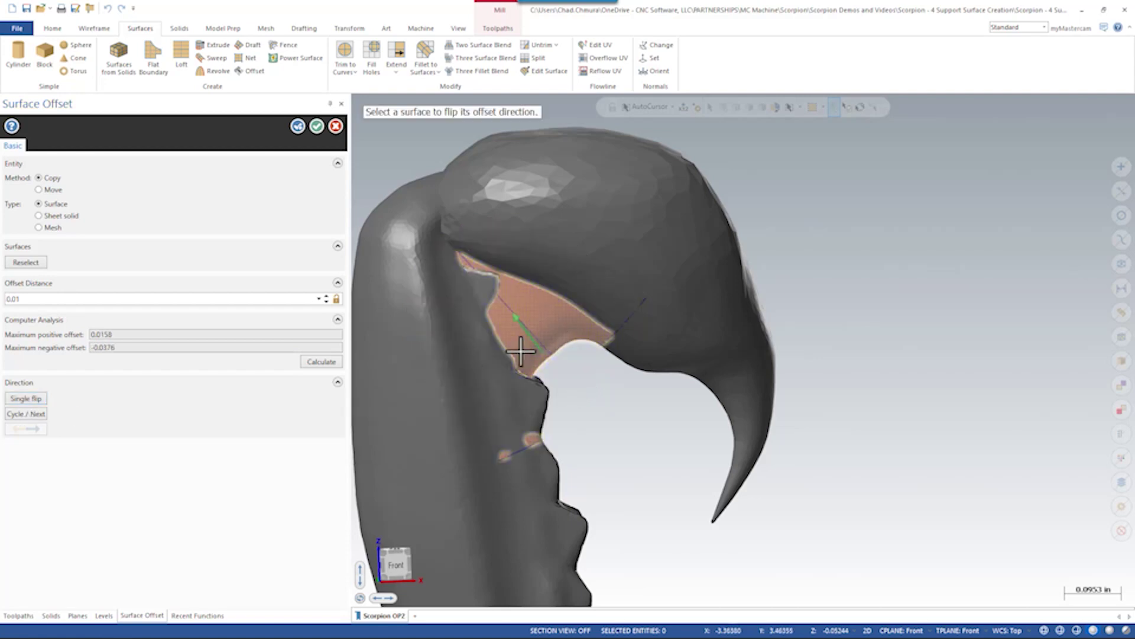
Switch the surface offset to the Move method and accept it with a distance of 0.01 in
{"action": "left_click", "coordinate": [39, 189]}
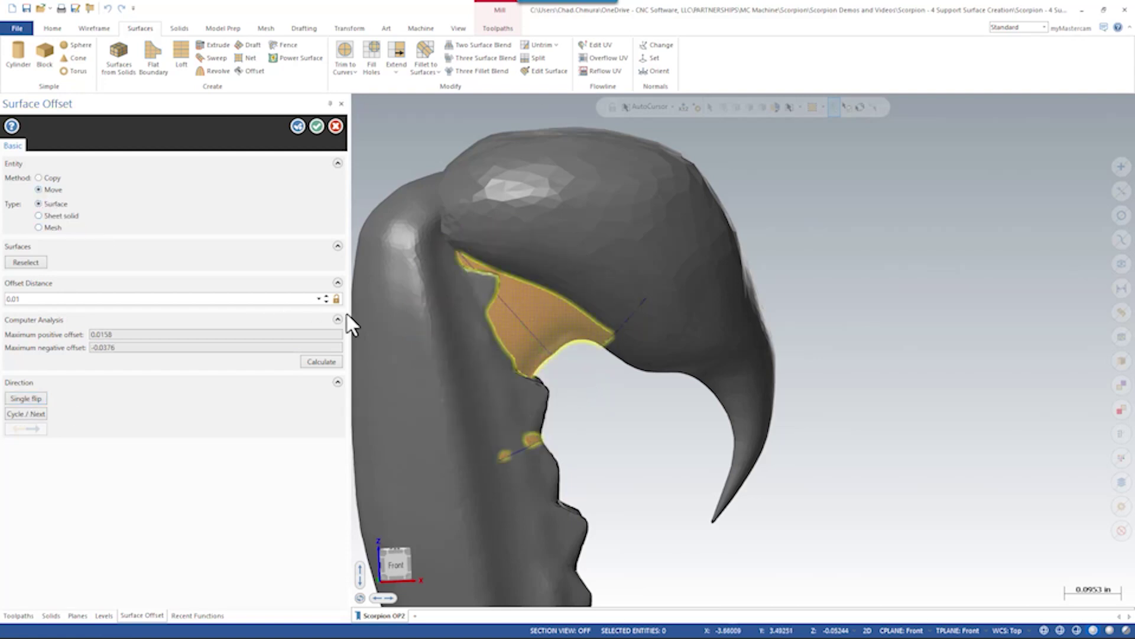
{"action": "type", "text": ".02"}
{"action": "key", "text": "Return"}
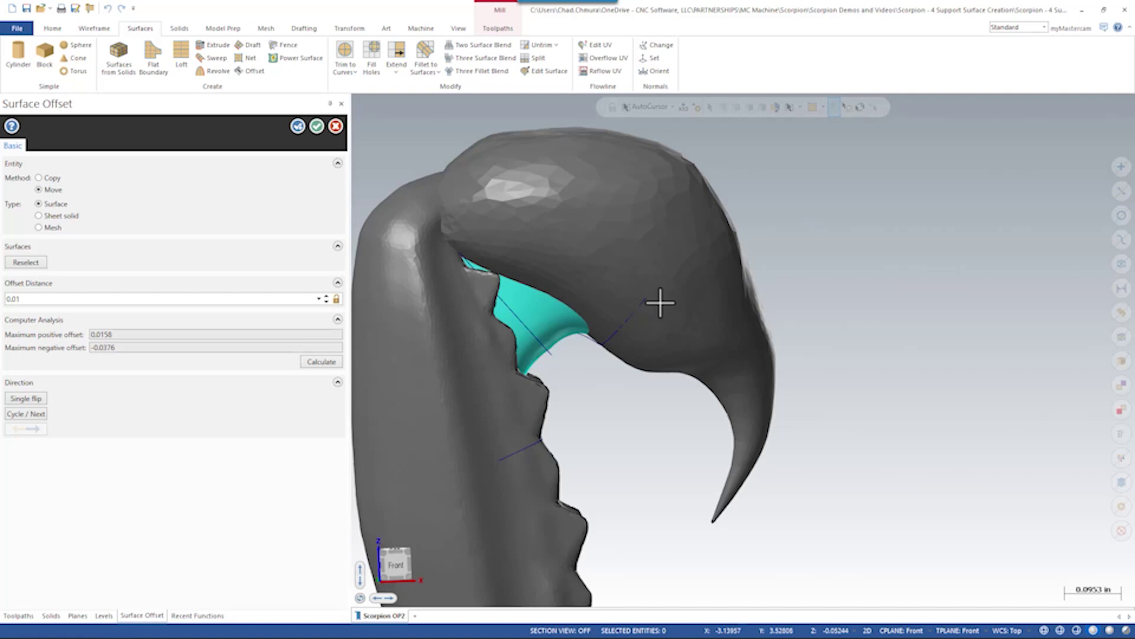
{"action": "middle_click_drag", "start_coordinate": [632, 316], "coordinate": [641, 291]}
{"action": "scroll", "coordinate": [641, 290], "scroll_direction": "down", "scroll_amount": 4}
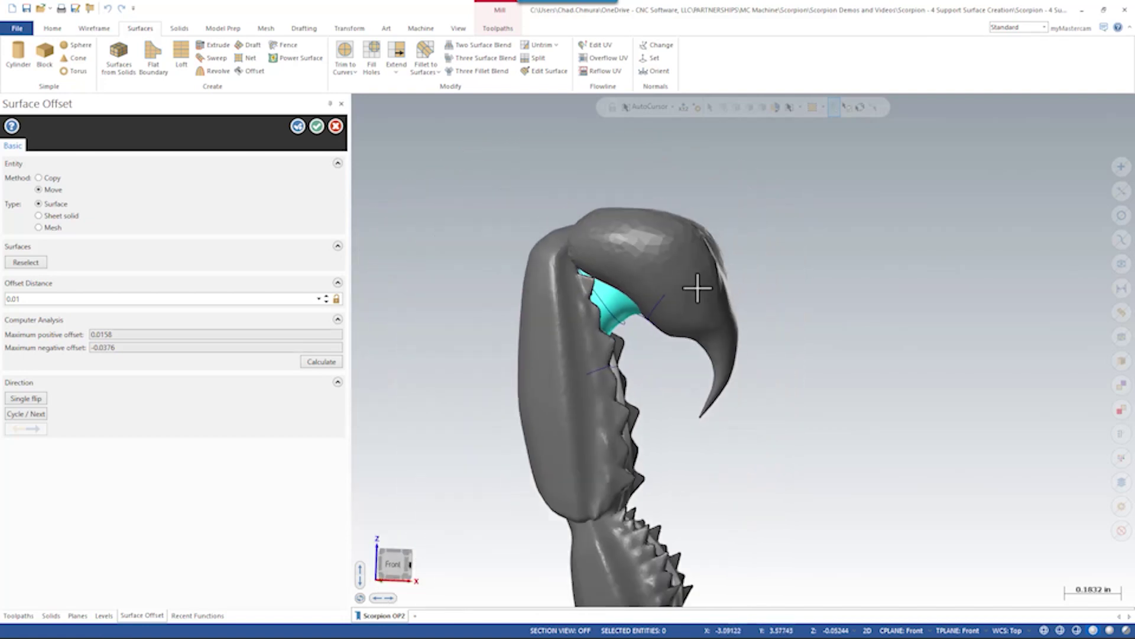
{"action": "left_click", "coordinate": [317, 126]}
Set the offset support surface's display colour to the model's grey
{"action": "scroll", "coordinate": [437, 194], "scroll_direction": "up", "scroll_amount": 2}
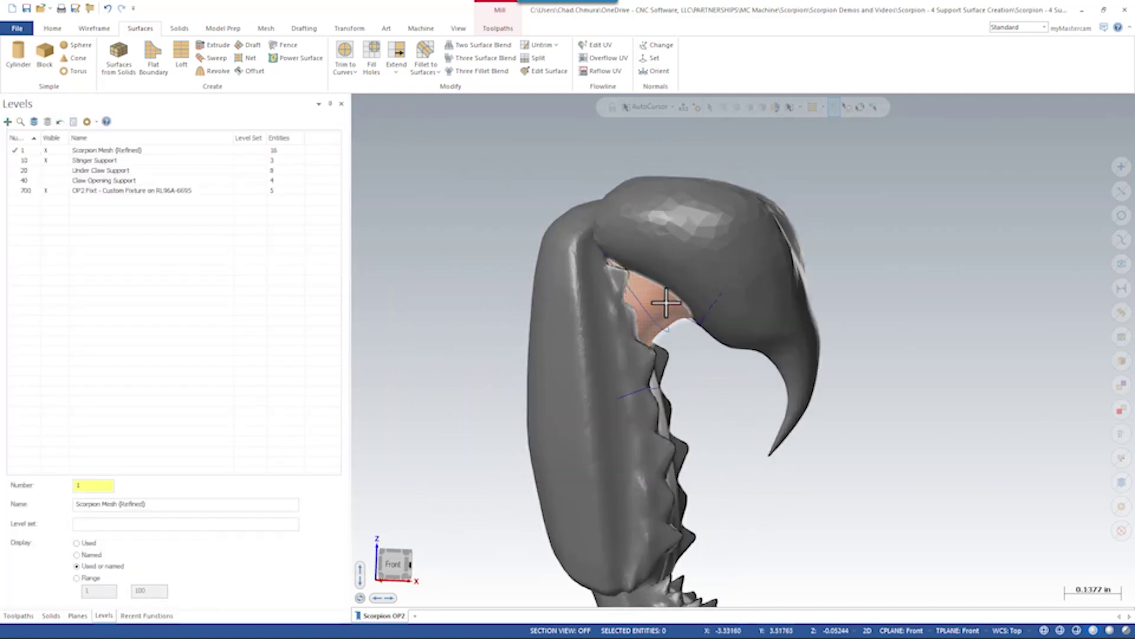
{"action": "right_click", "coordinate": [437, 194]}
{"action": "left_click", "coordinate": [595, 168]}
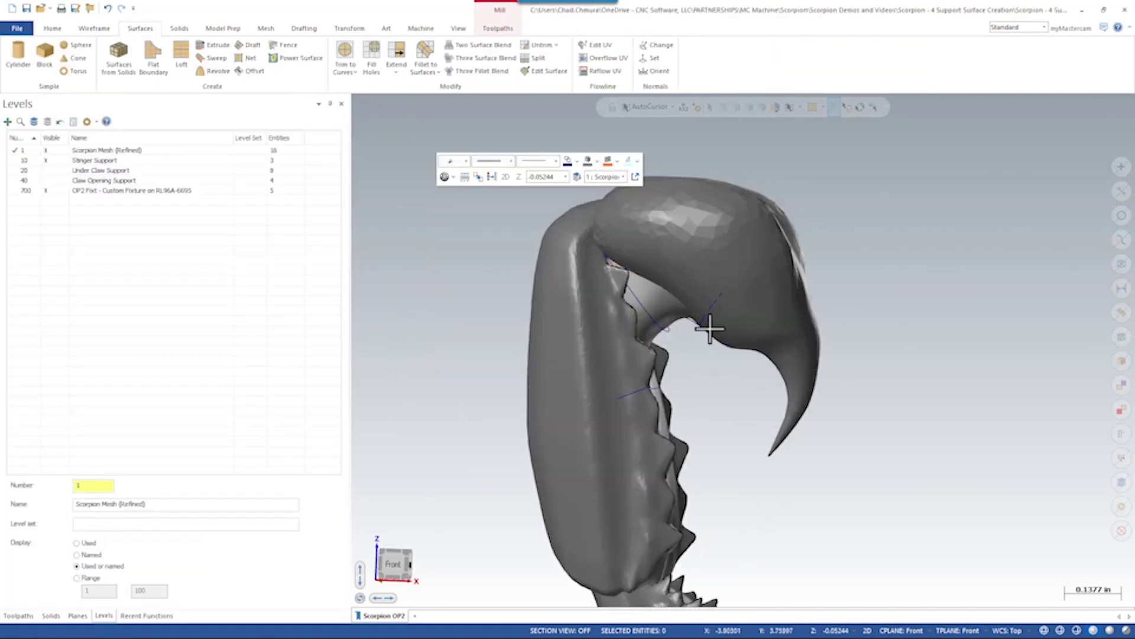
Show the Under Claw Support level in place of Stinger Support and make the model translucent around the right claw
{"action": "scroll", "coordinate": [813, 391], "scroll_direction": "down", "scroll_amount": 2}
{"action": "scroll", "coordinate": [813, 391], "scroll_direction": "down", "scroll_amount": 3}
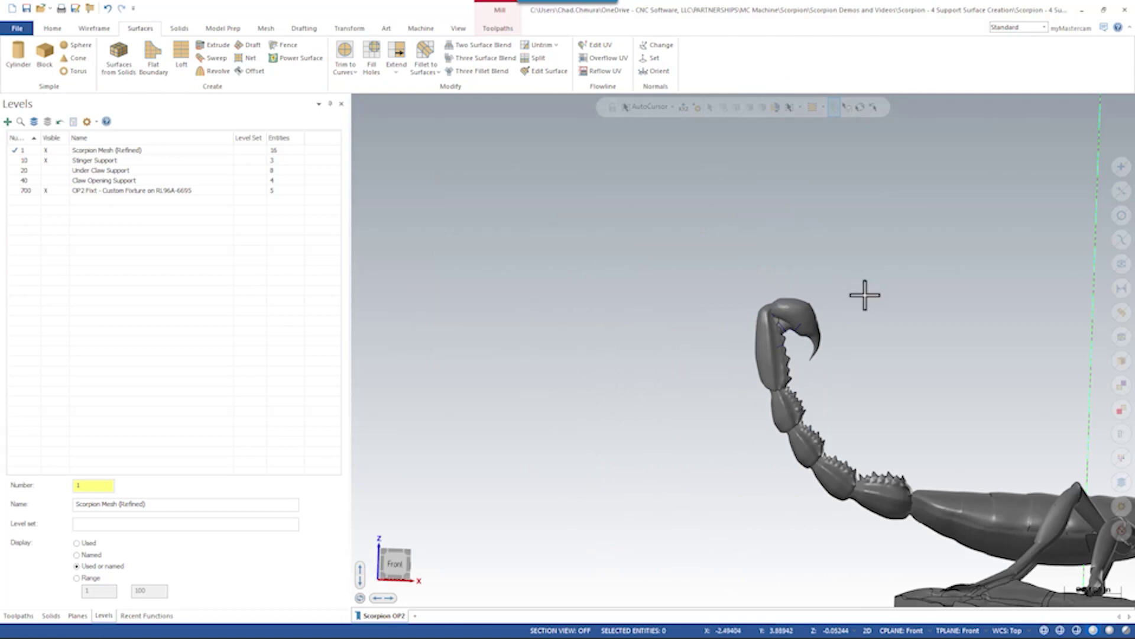
{"action": "scroll", "coordinate": [730, 284], "scroll_direction": "down", "scroll_amount": 2}
{"action": "scroll", "coordinate": [830, 300], "scroll_direction": "up", "scroll_amount": 3}
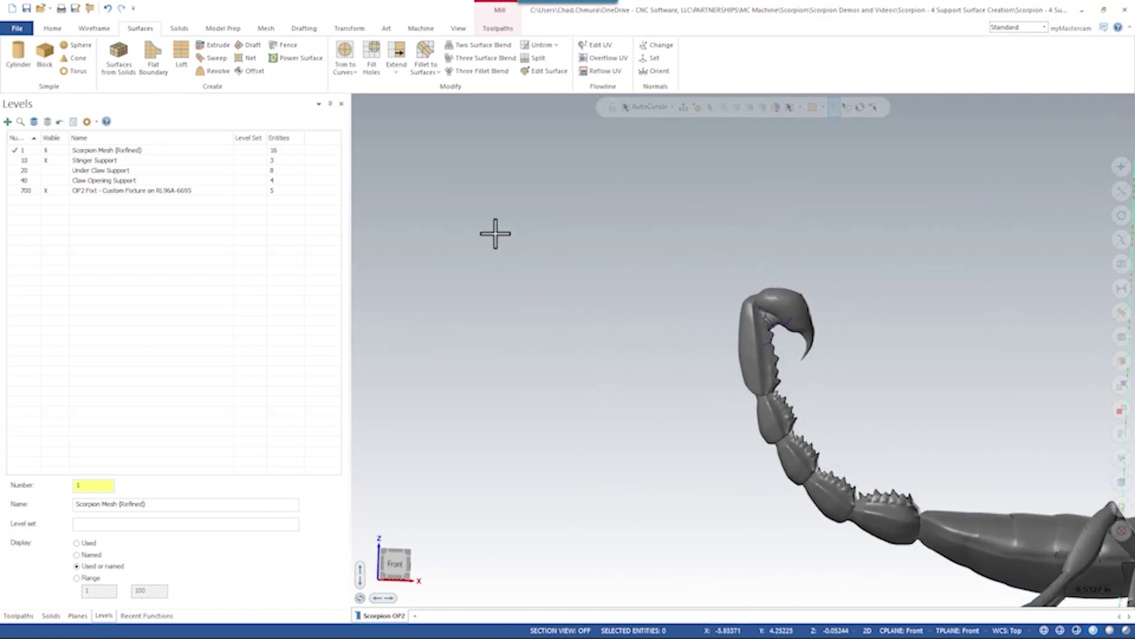
{"action": "scroll", "coordinate": [603, 253], "scroll_direction": "down", "scroll_amount": 2}
{"action": "scroll", "coordinate": [908, 430], "scroll_direction": "up", "scroll_amount": 4}
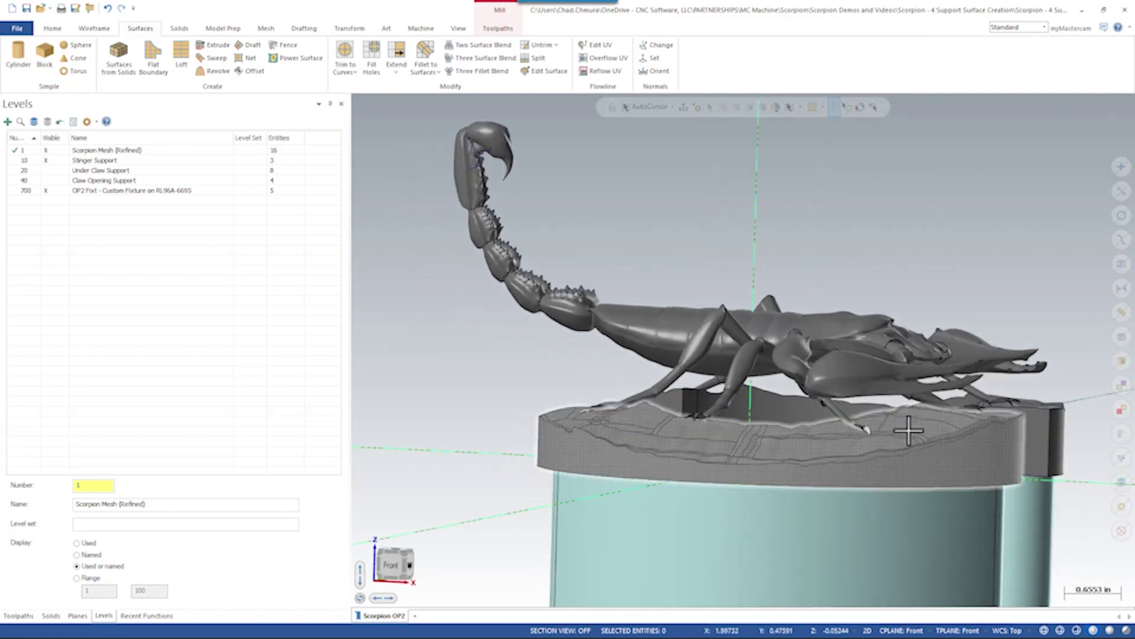
{"action": "scroll", "coordinate": [909, 430], "scroll_direction": "up", "scroll_amount": 2}
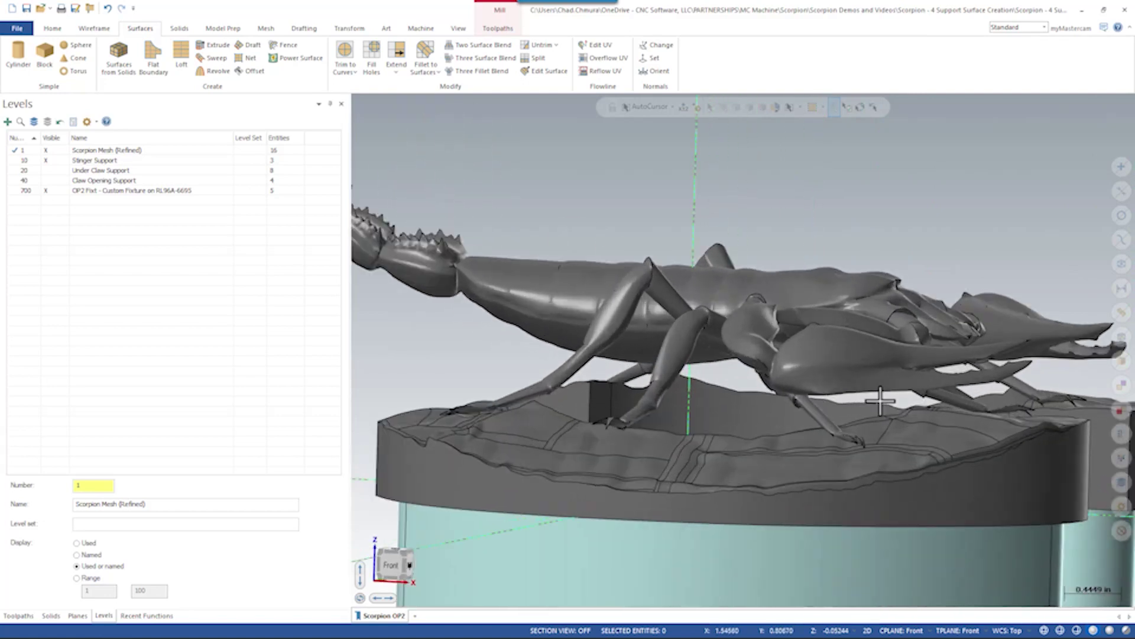
{"action": "left_click", "coordinate": [47, 161]}
{"action": "left_click", "coordinate": [48, 169]}
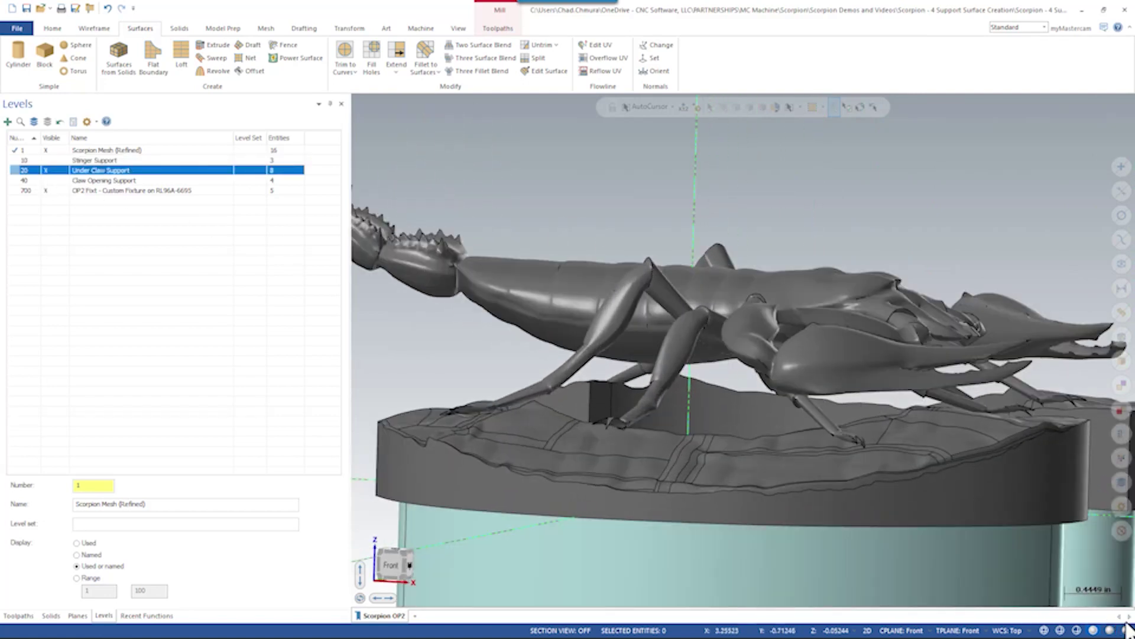
{"action": "middle_click_drag", "start_coordinate": [839, 421], "coordinate": [839, 456]}
{"action": "scroll", "coordinate": [839, 457], "scroll_direction": "up", "scroll_amount": 2}
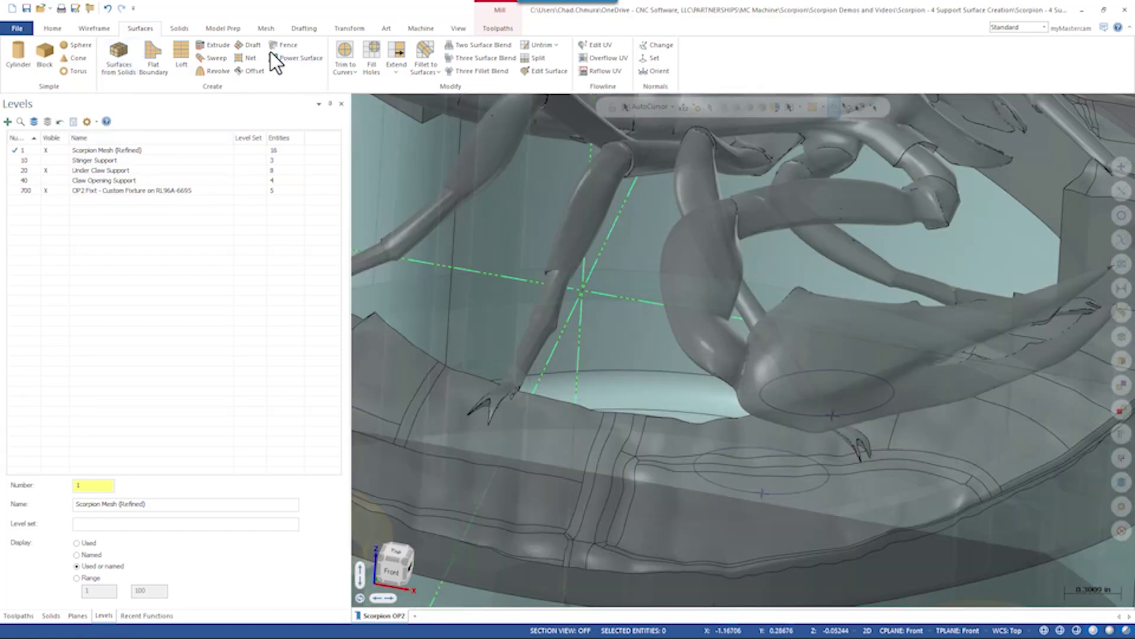
Create a lofted surface between the oval at the right claw and the oval on the base below it
{"action": "left_click", "coordinate": [182, 54]}
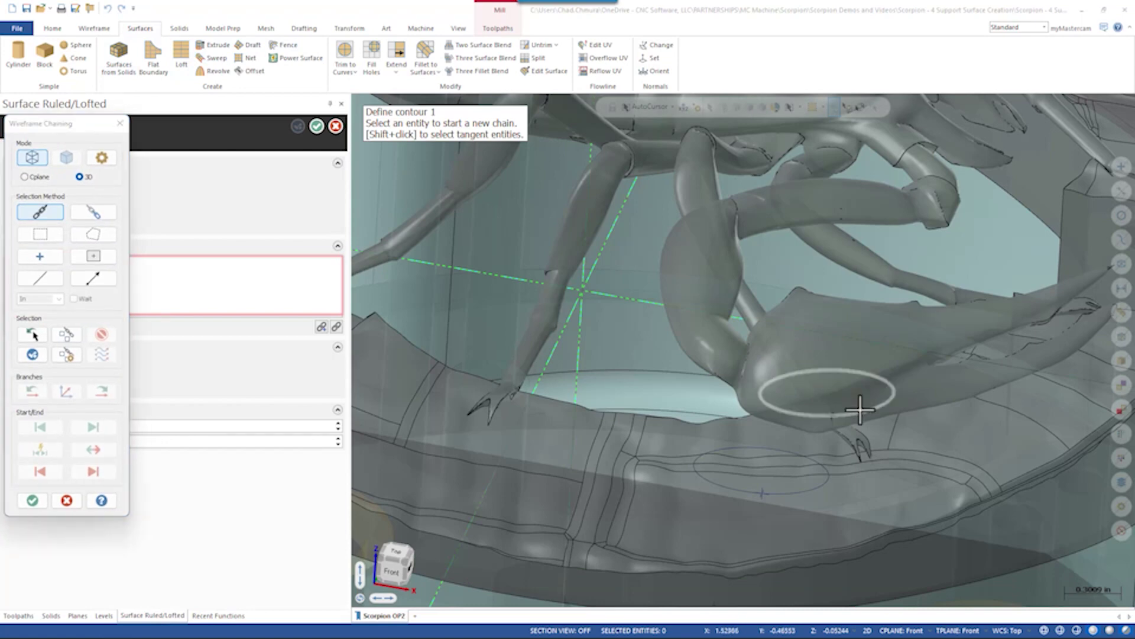
{"action": "left_click", "coordinate": [860, 409]}
{"action": "left_click", "coordinate": [798, 490]}
{"action": "key", "text": "Return"}
{"action": "scroll", "coordinate": [843, 446], "scroll_direction": "down", "scroll_amount": 1}
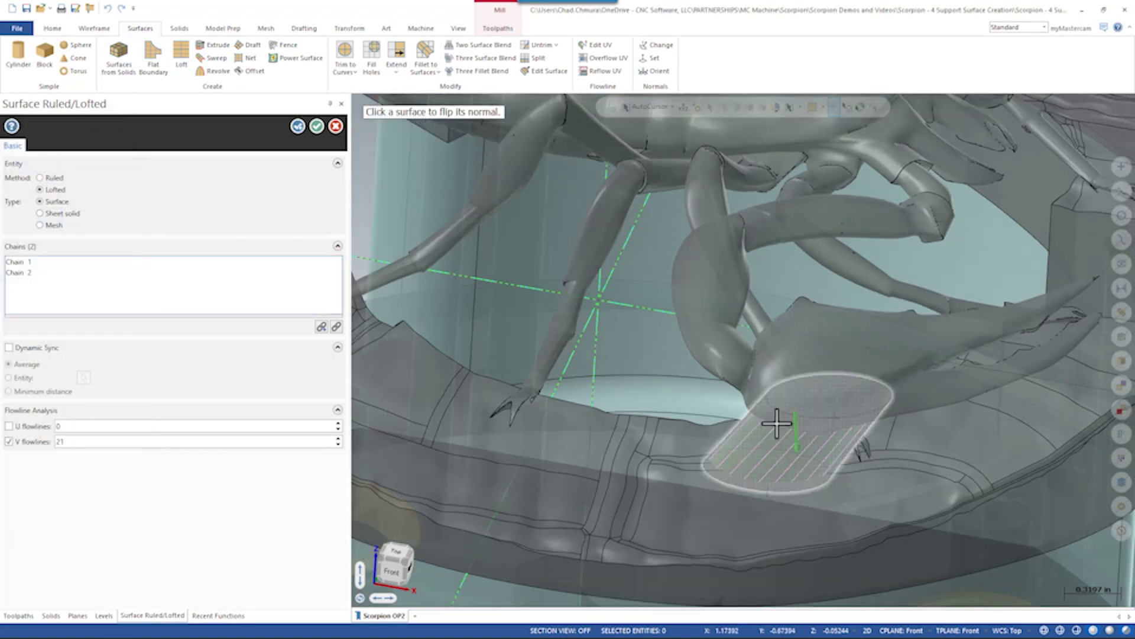
{"action": "scroll", "coordinate": [756, 414], "scroll_direction": "up", "scroll_amount": 2}
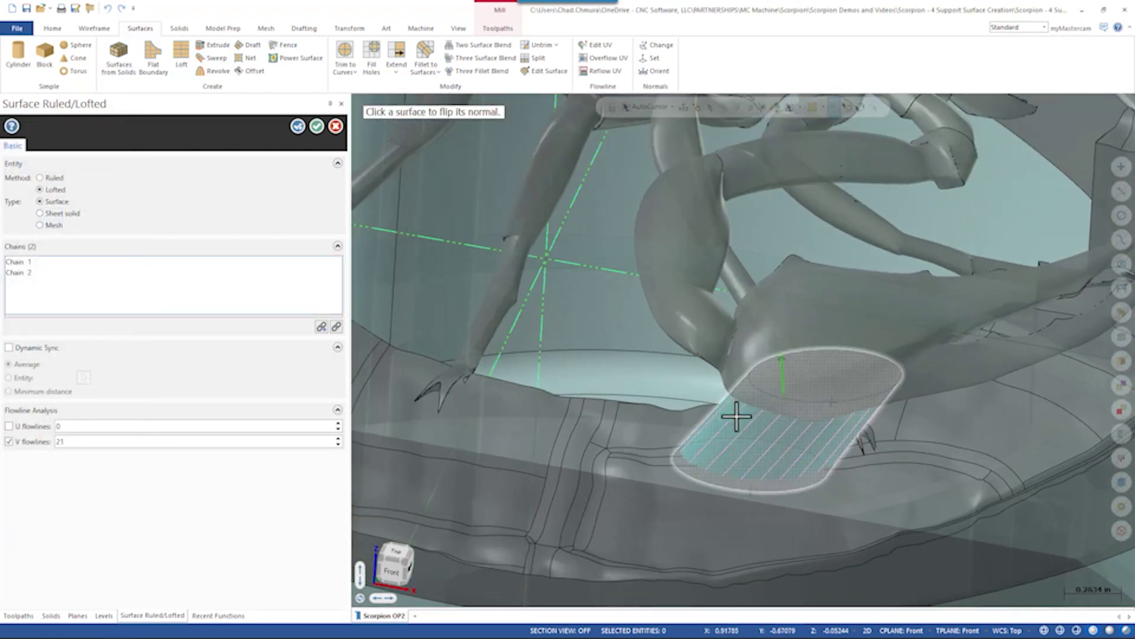
{"action": "middle_click_drag", "start_coordinate": [796, 445], "coordinate": [762, 385]}
{"action": "left_click", "coordinate": [317, 126]}
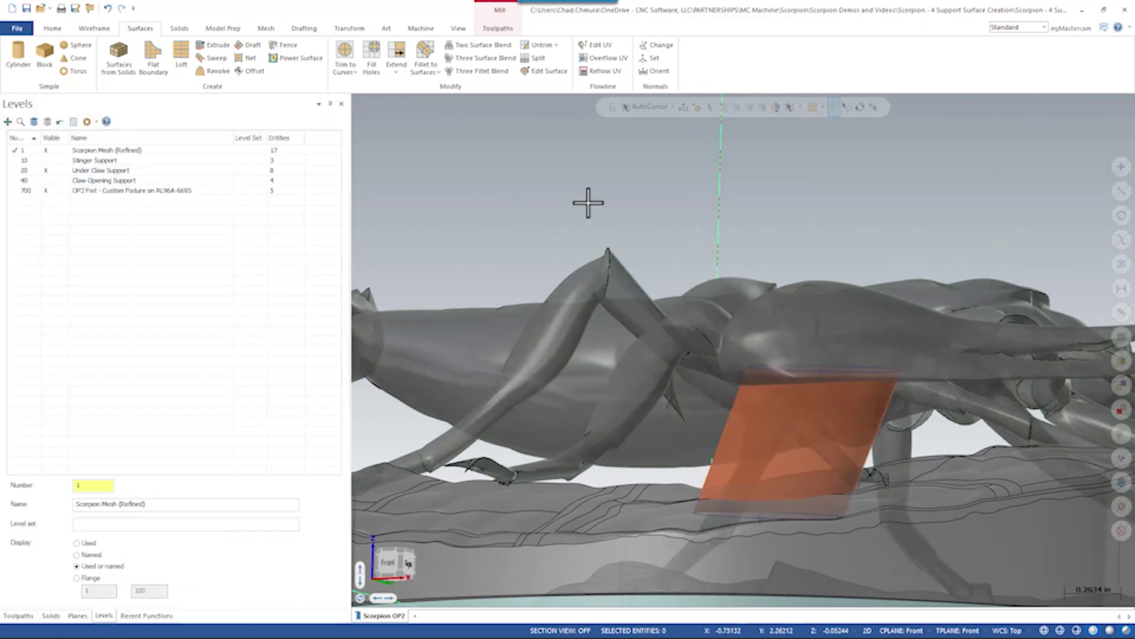
Check the lofted claw support against the nearby leg with translucency off and delete the surface
{"action": "scroll", "coordinate": [769, 270], "scroll_direction": "down", "scroll_amount": 4}
{"action": "middle_click_drag", "start_coordinate": [779, 271], "coordinate": [810, 360]}
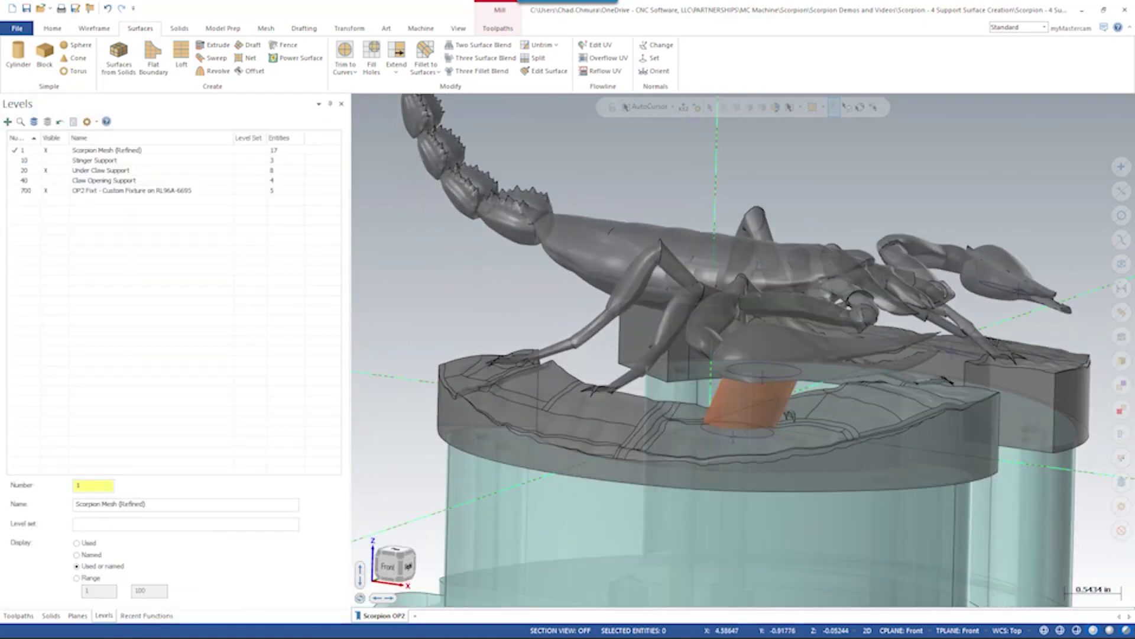
{"action": "left_click", "coordinate": [1127, 629]}
{"action": "scroll", "coordinate": [815, 463], "scroll_direction": "up", "scroll_amount": 2}
{"action": "middle_click_drag", "start_coordinate": [815, 463], "coordinate": [775, 375]}
{"action": "scroll", "coordinate": [796, 385], "scroll_direction": "up", "scroll_amount": 5}
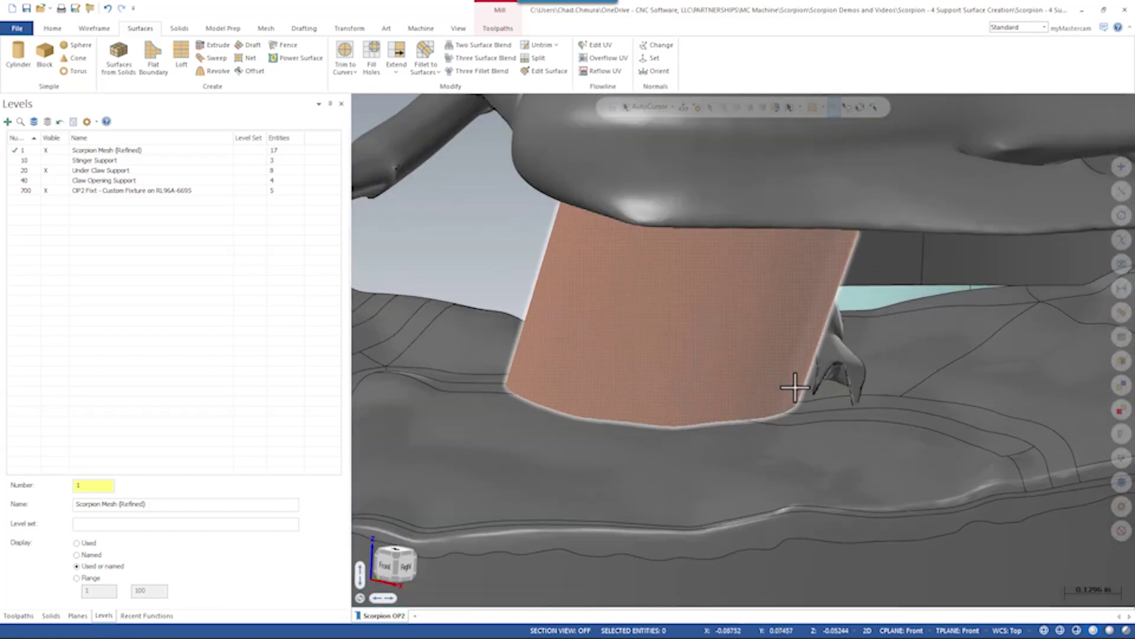
{"action": "middle_click_drag", "start_coordinate": [847, 371], "coordinate": [823, 349]}
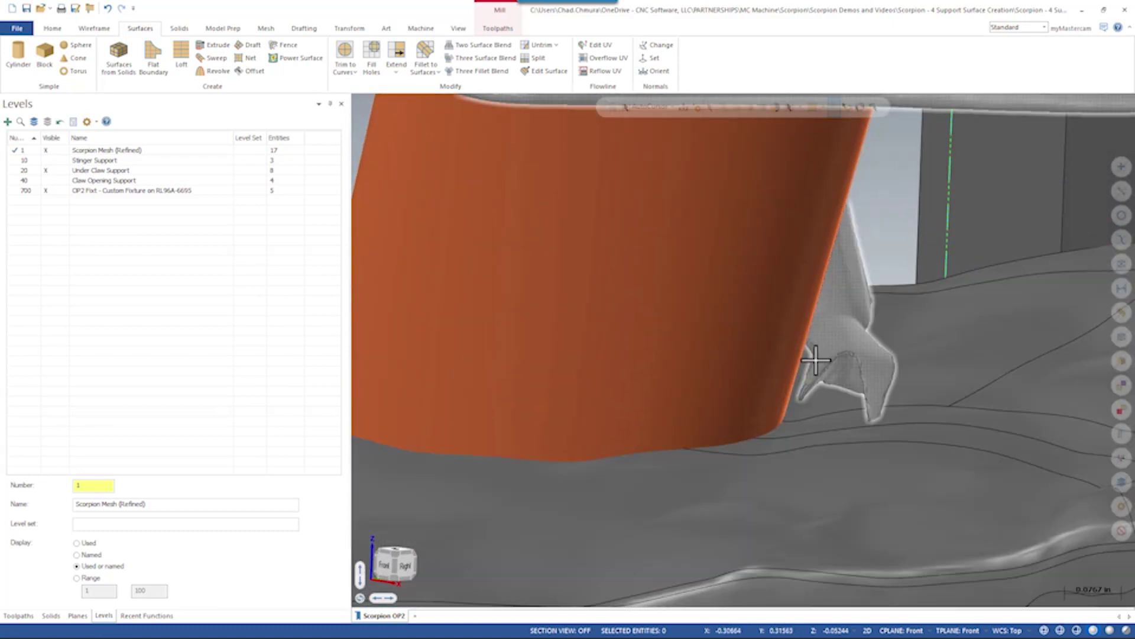
{"action": "scroll", "coordinate": [818, 358], "scroll_direction": "down", "scroll_amount": 4}
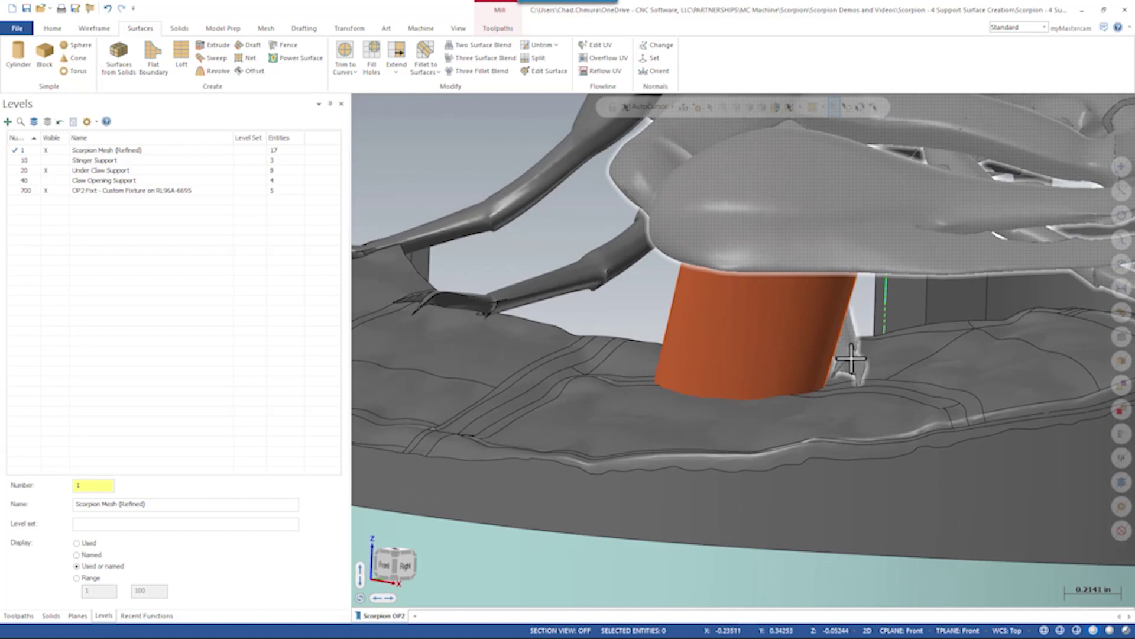
{"action": "left_click", "coordinate": [770, 312]}
{"action": "key", "text": "Delete"}
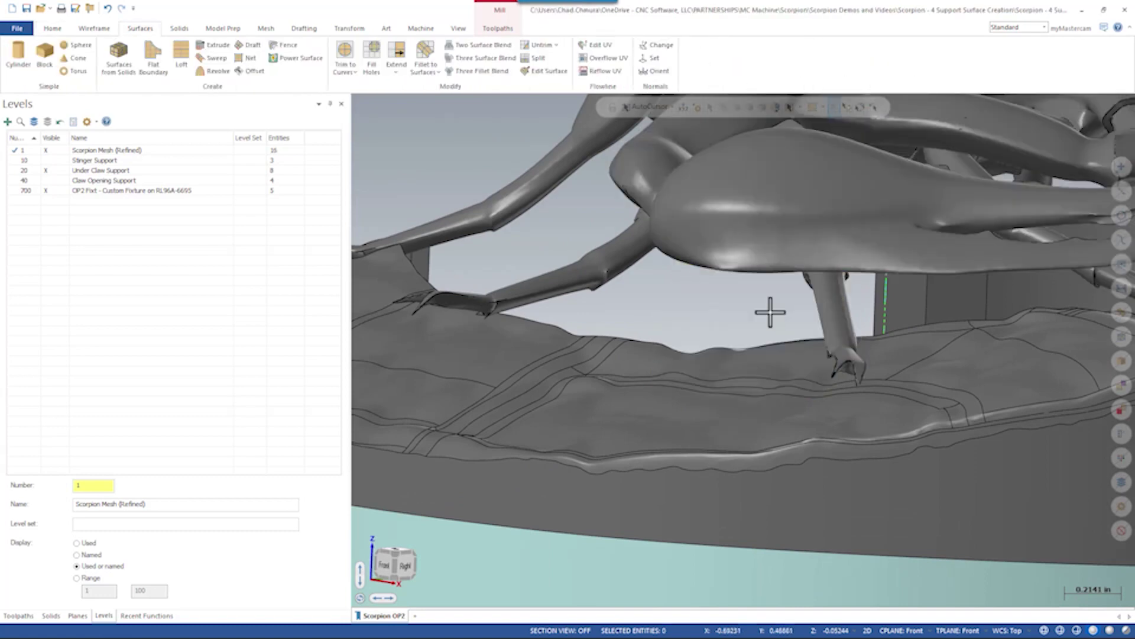
Make the Right Claw Support plane active for the graphics view, construction plane and tool plane
{"action": "left_click", "coordinate": [78, 615]}
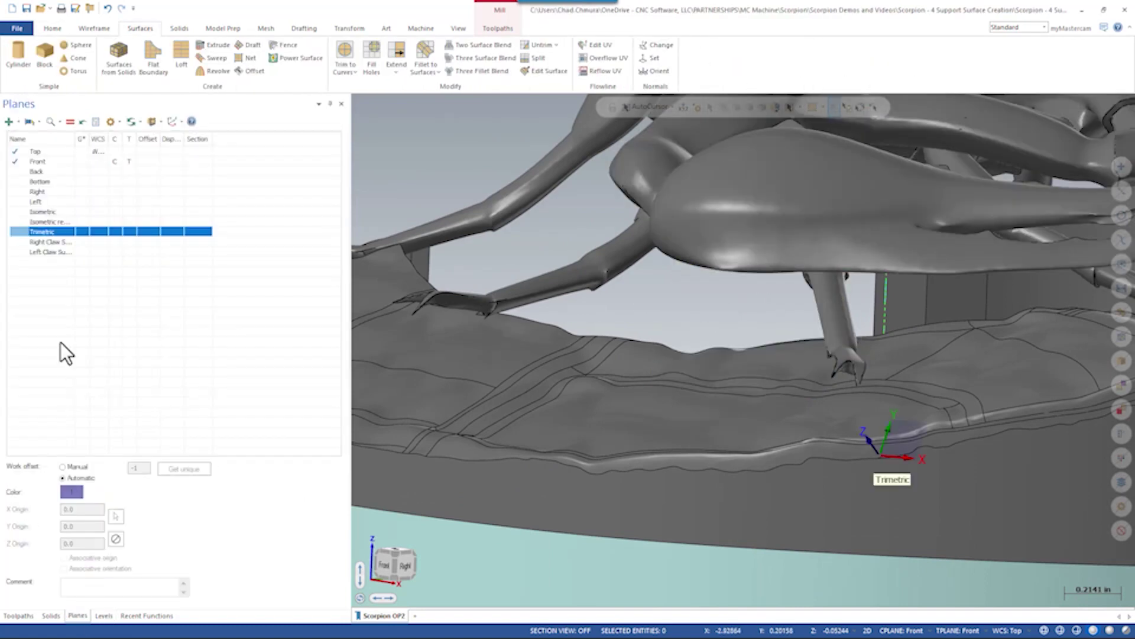
{"action": "double_click", "coordinate": [79, 243]}
{"action": "scroll", "coordinate": [852, 434], "scroll_direction": "up", "scroll_amount": 6}
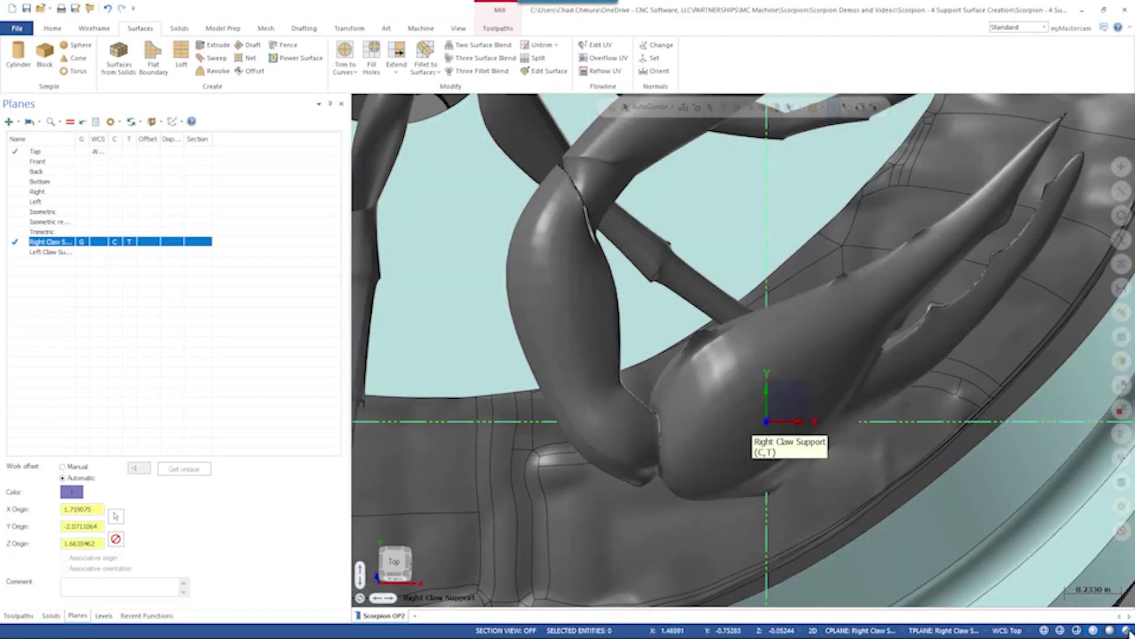
Make the model translucent and set the construction depth from a point on the oval profile under the right claw
{"action": "left_click", "coordinate": [1127, 630]}
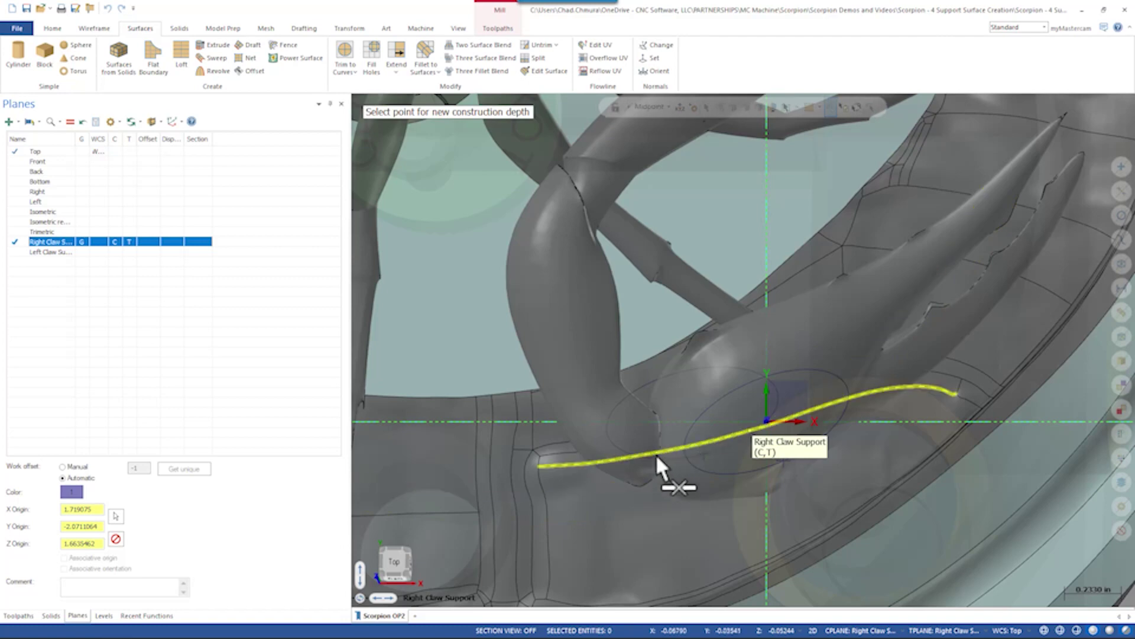
{"action": "left_click", "coordinate": [672, 473]}
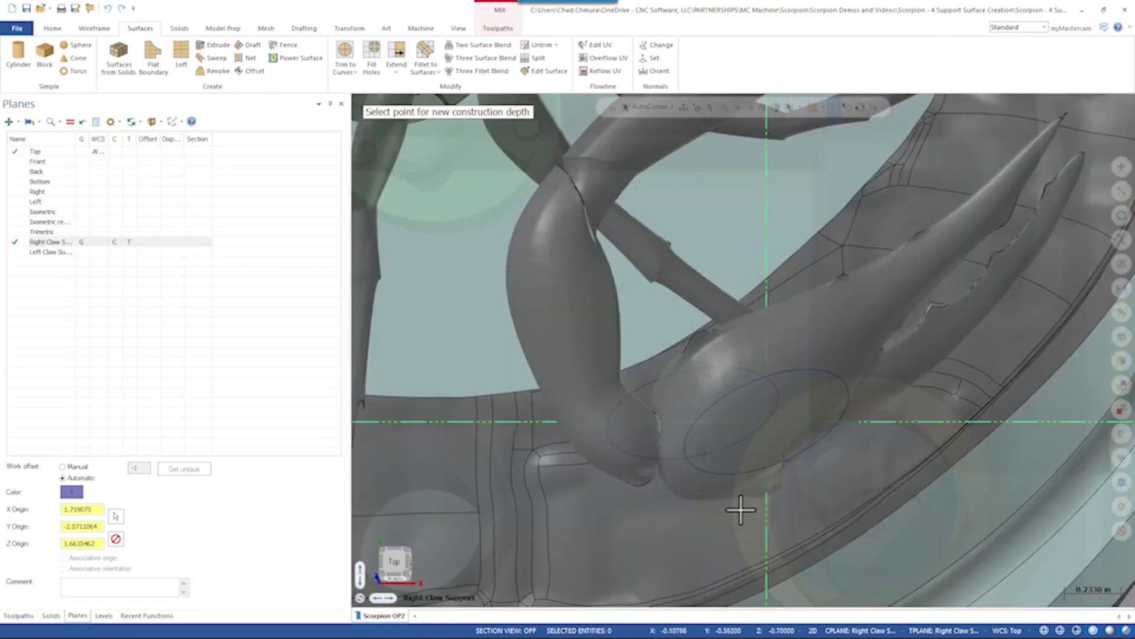
{"action": "left_click", "coordinate": [717, 468]}
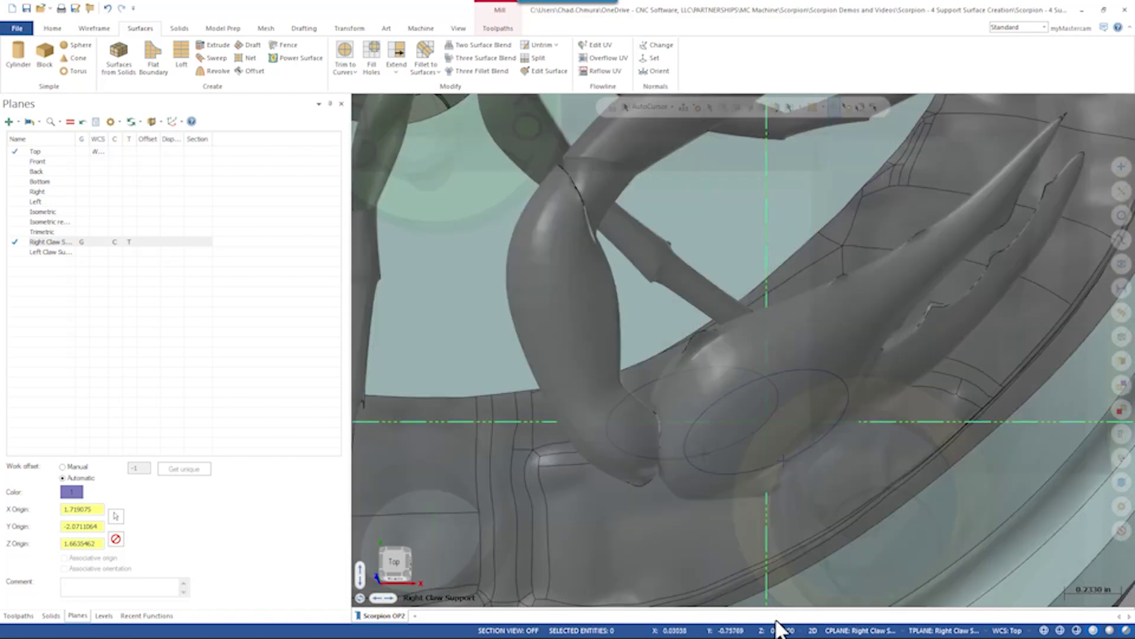
Draw an ellipse at construction depth -0.35 beneath the right claw, with radii of about 0.207 and 0.094 in
{"action": "left_click", "coordinate": [776, 631]}
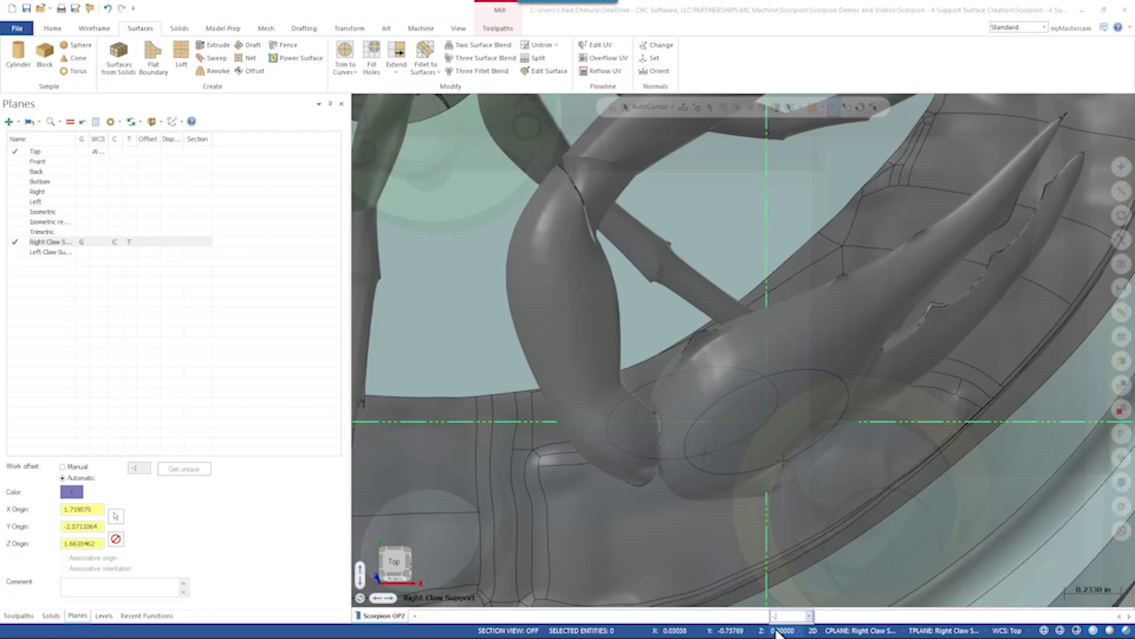
{"action": "type", "text": "-.35"}
{"action": "key", "text": "Return"}
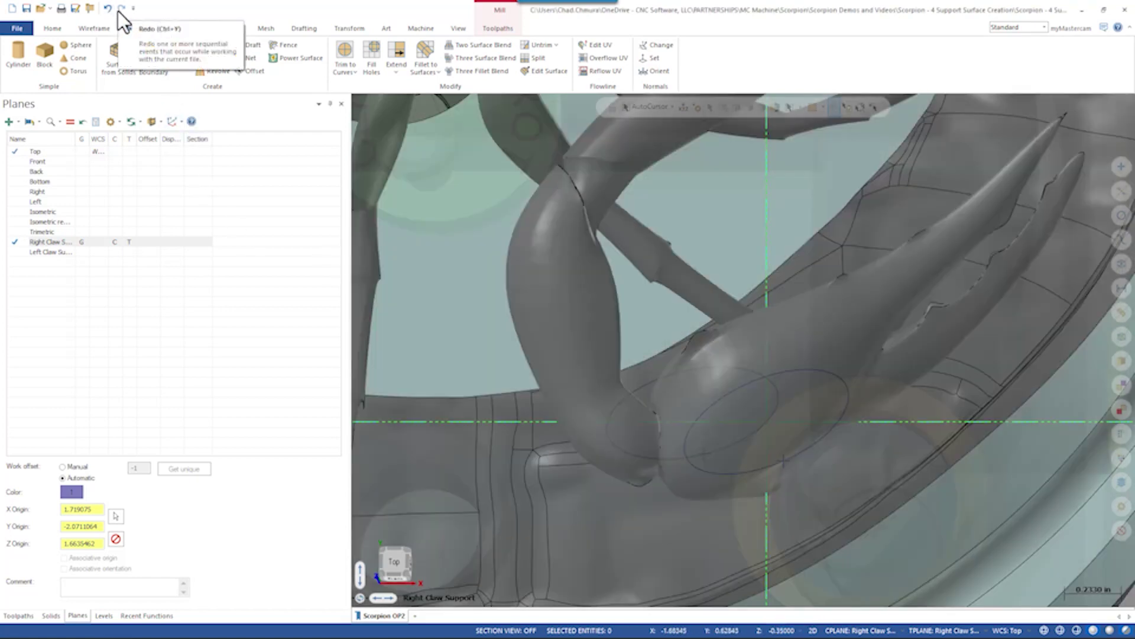
{"action": "left_click", "coordinate": [95, 28]}
{"action": "left_click", "coordinate": [351, 66]}
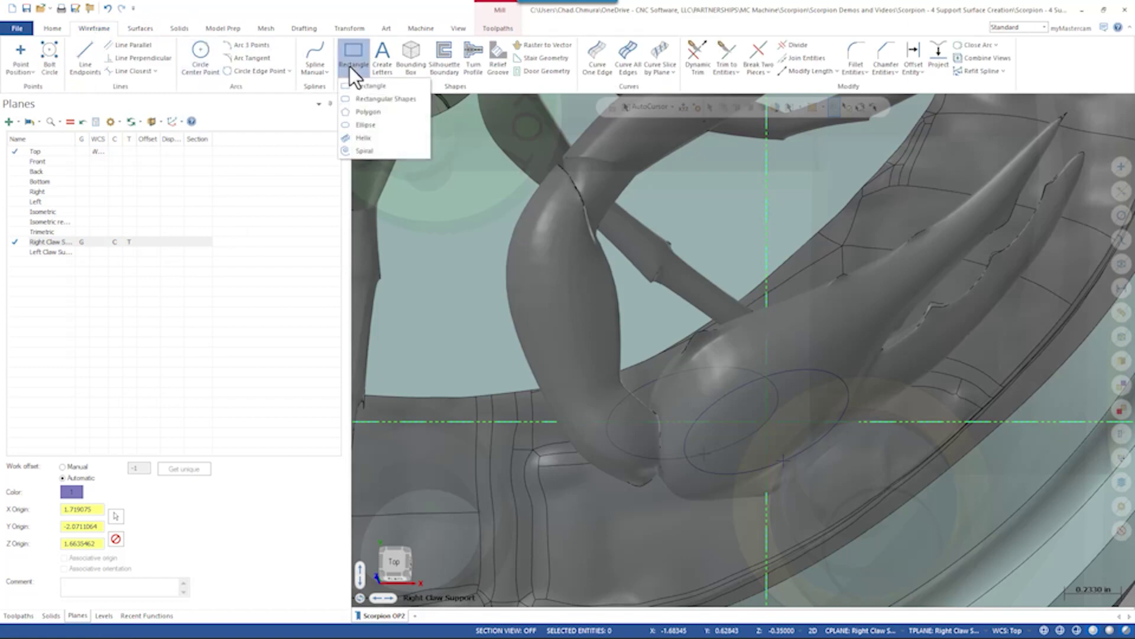
{"action": "left_click", "coordinate": [370, 124]}
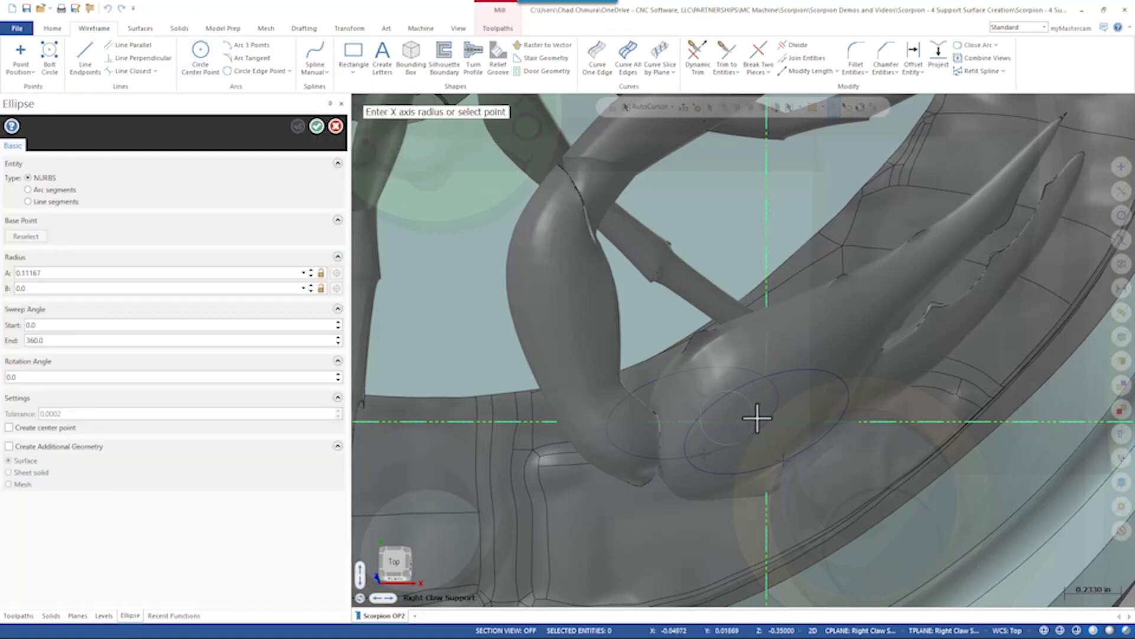
{"action": "scroll", "coordinate": [771, 398], "scroll_direction": "up", "scroll_amount": 2}
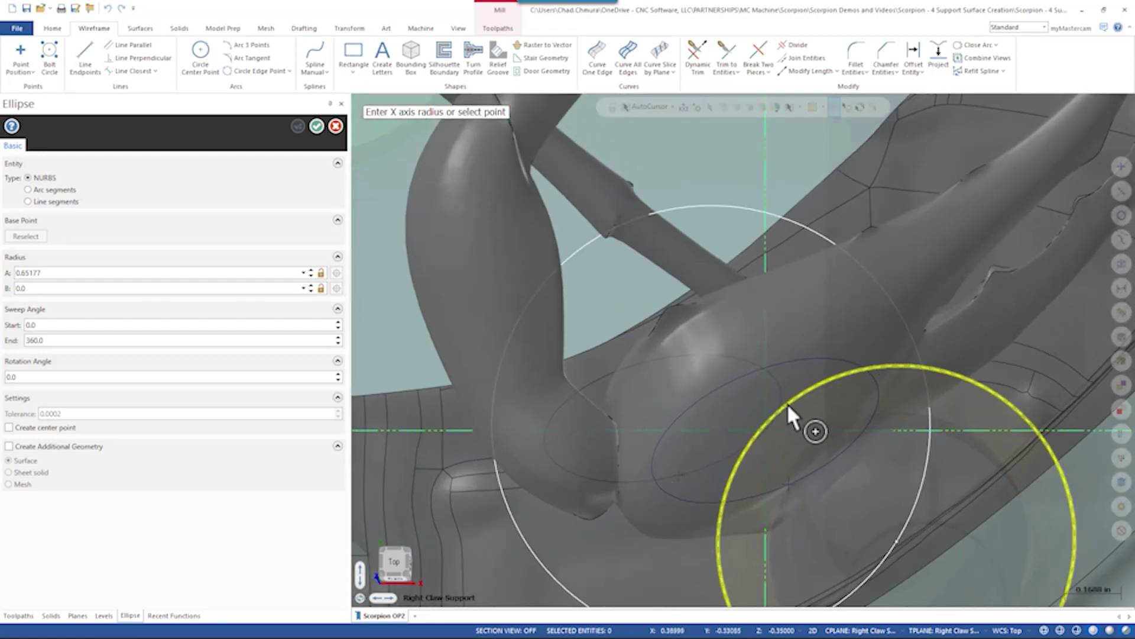
{"action": "left_click", "coordinate": [778, 398]}
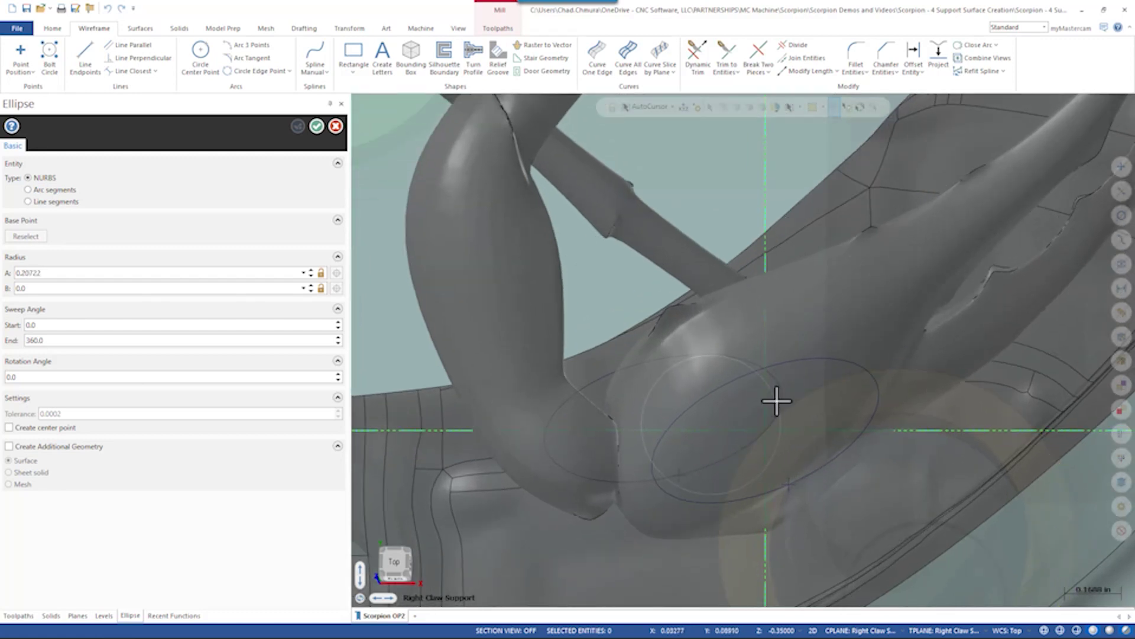
{"action": "left_click", "coordinate": [728, 398]}
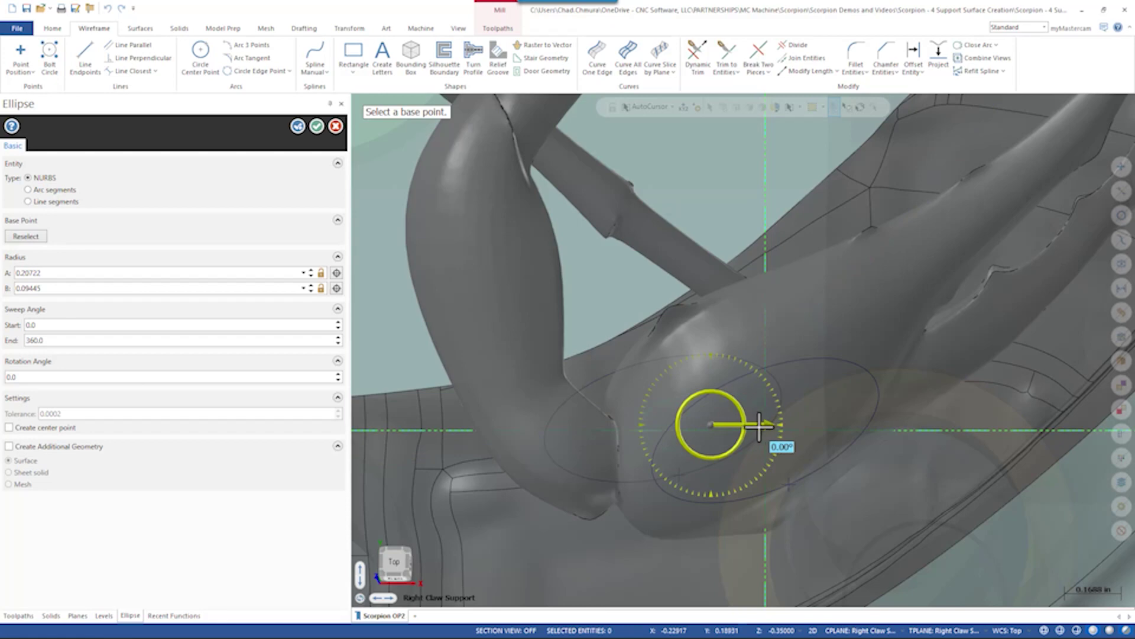
Rotate the new middle ellipse about 34 degrees to follow the claw's direction and accept it
{"action": "left_click_drag", "start_coordinate": [762, 423], "coordinate": [860, 324]}
{"action": "scroll", "coordinate": [657, 271], "scroll_direction": "down", "scroll_amount": 2}
{"action": "scroll", "coordinate": [674, 440], "scroll_direction": "up", "scroll_amount": 1}
{"action": "middle_click_drag", "start_coordinate": [674, 441], "coordinate": [396, 219]}
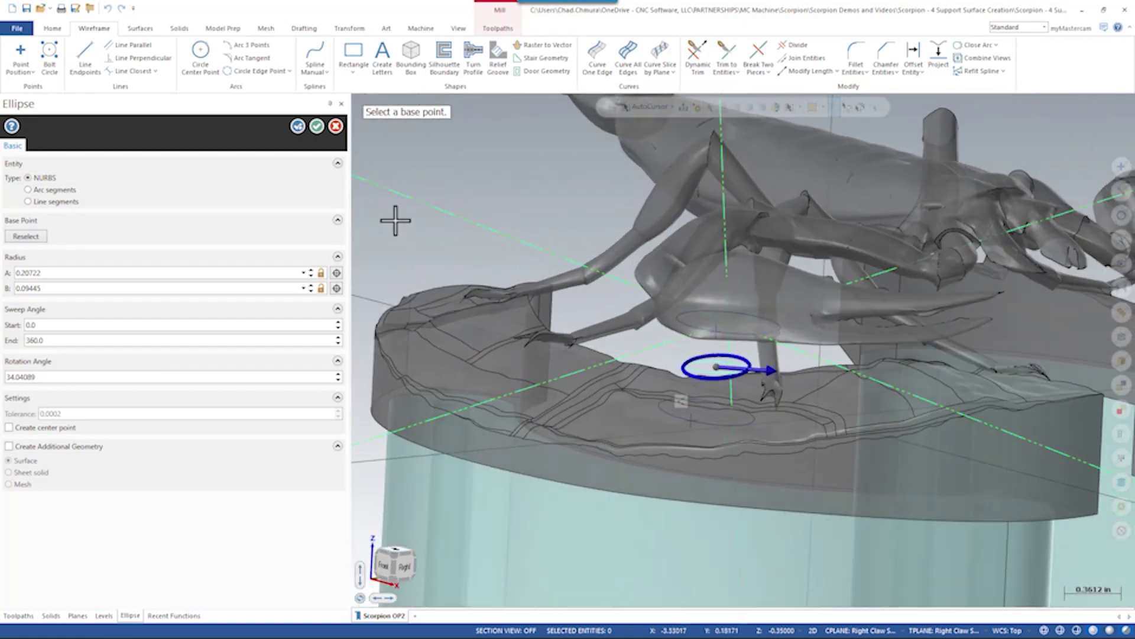
{"action": "left_click", "coordinate": [317, 127]}
Start a lofted surface through three chains in order: the oval at the claw, the middle ellipse and the oval on the base
{"action": "scroll", "coordinate": [733, 316], "scroll_direction": "up", "scroll_amount": 3}
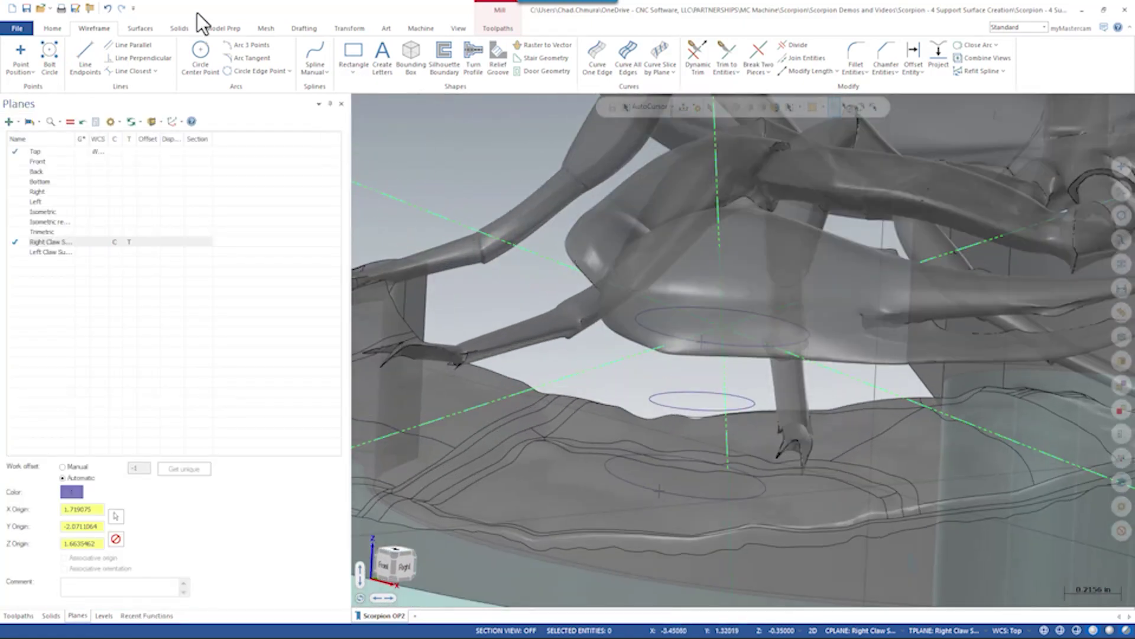
{"action": "left_click", "coordinate": [145, 28]}
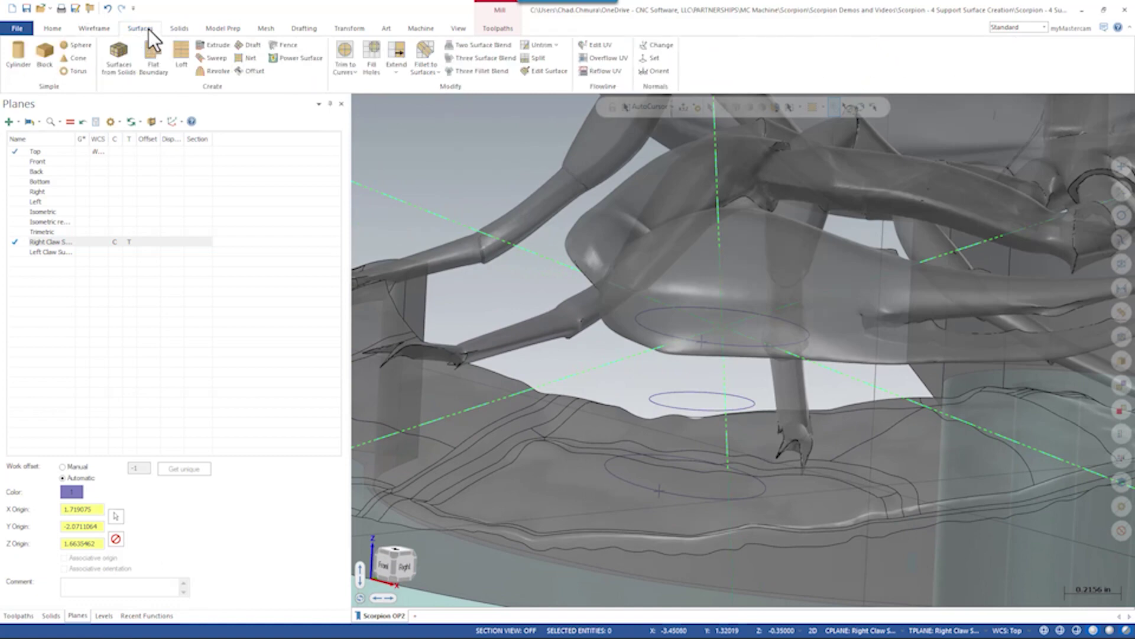
{"action": "left_click", "coordinate": [182, 57]}
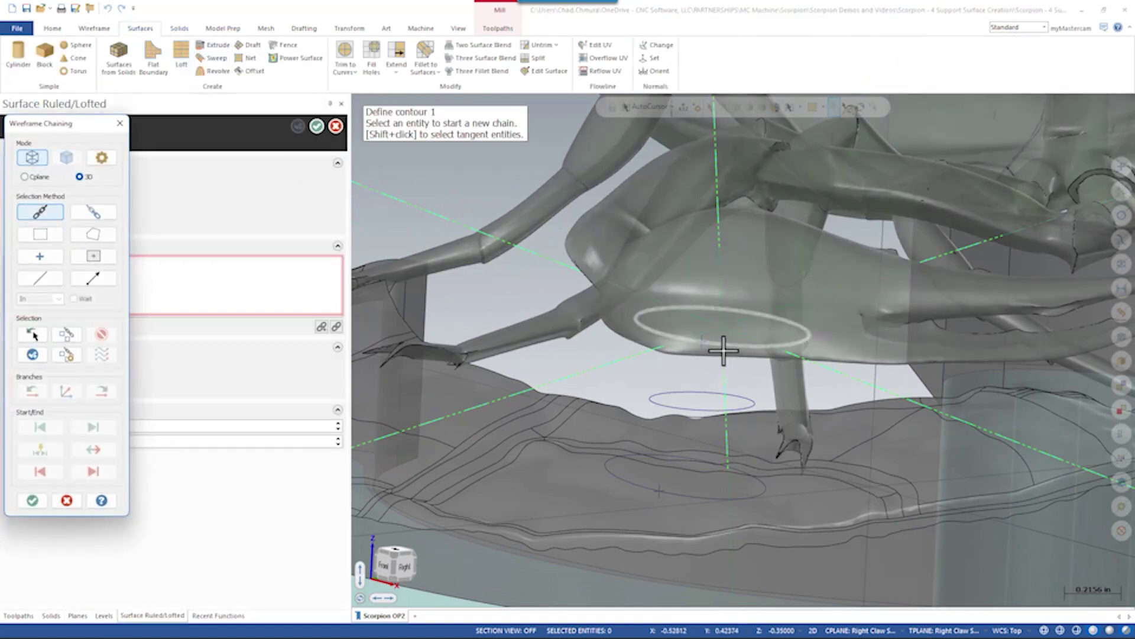
{"action": "left_click", "coordinate": [722, 347]}
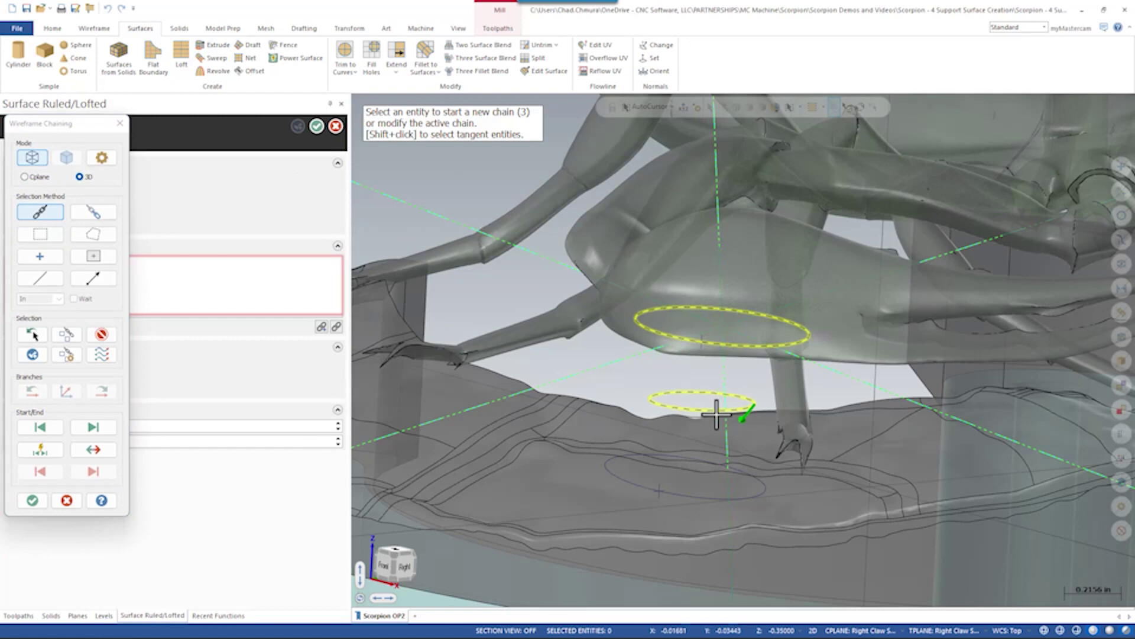
{"action": "left_click", "coordinate": [97, 335]}
{"action": "scroll", "coordinate": [718, 348], "scroll_direction": "up", "scroll_amount": 2}
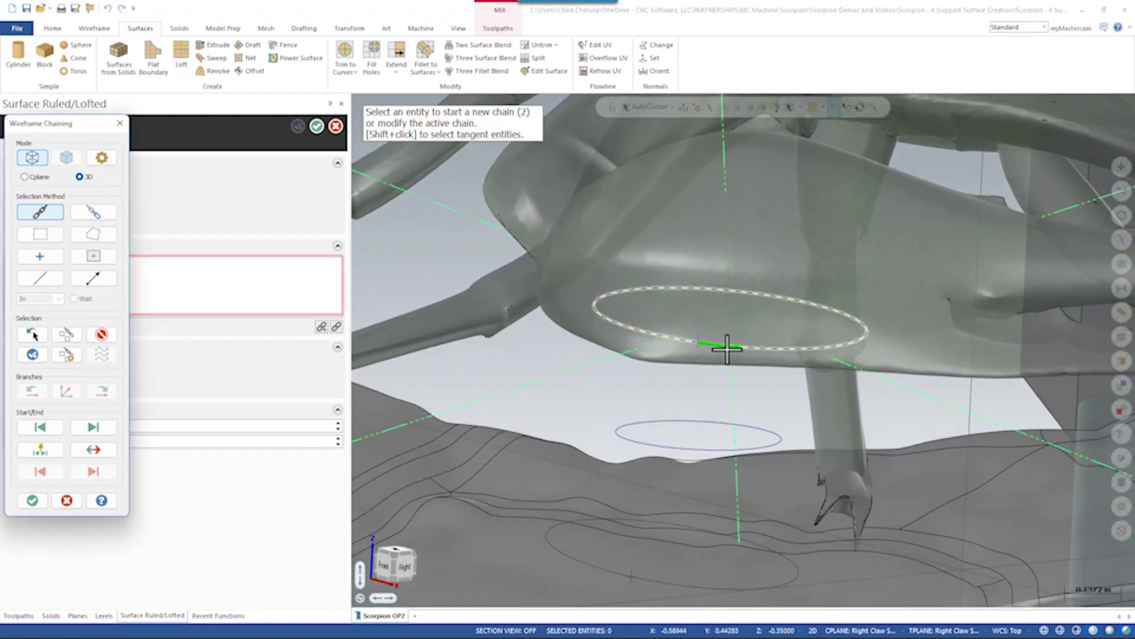
{"action": "left_click", "coordinate": [747, 455]}
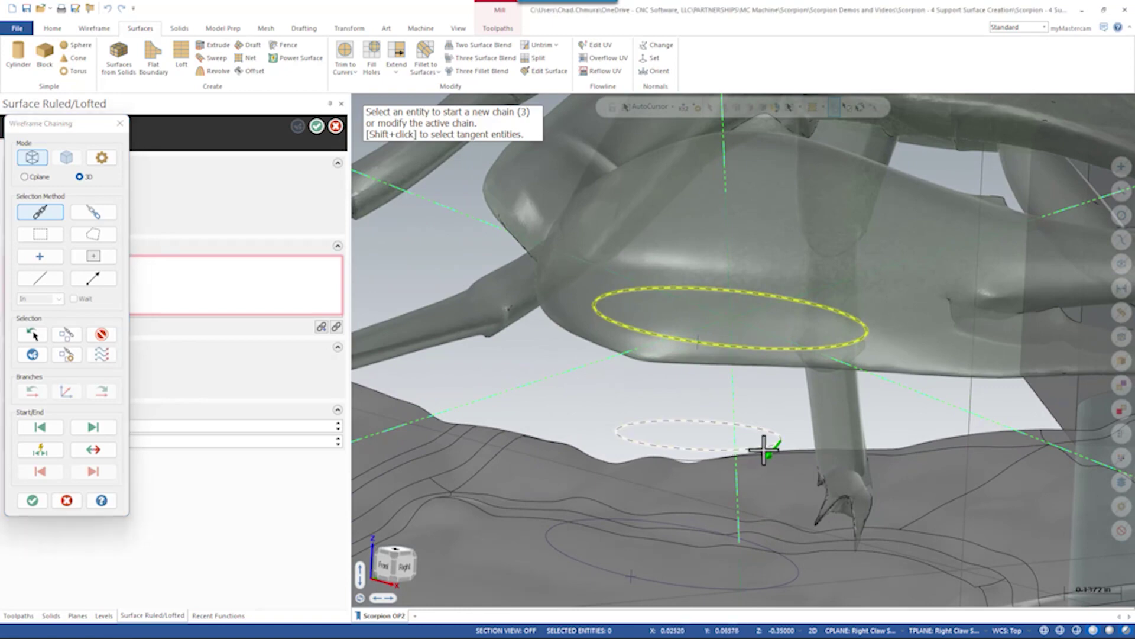
{"action": "scroll", "coordinate": [777, 300], "scroll_direction": "down", "scroll_amount": 2}
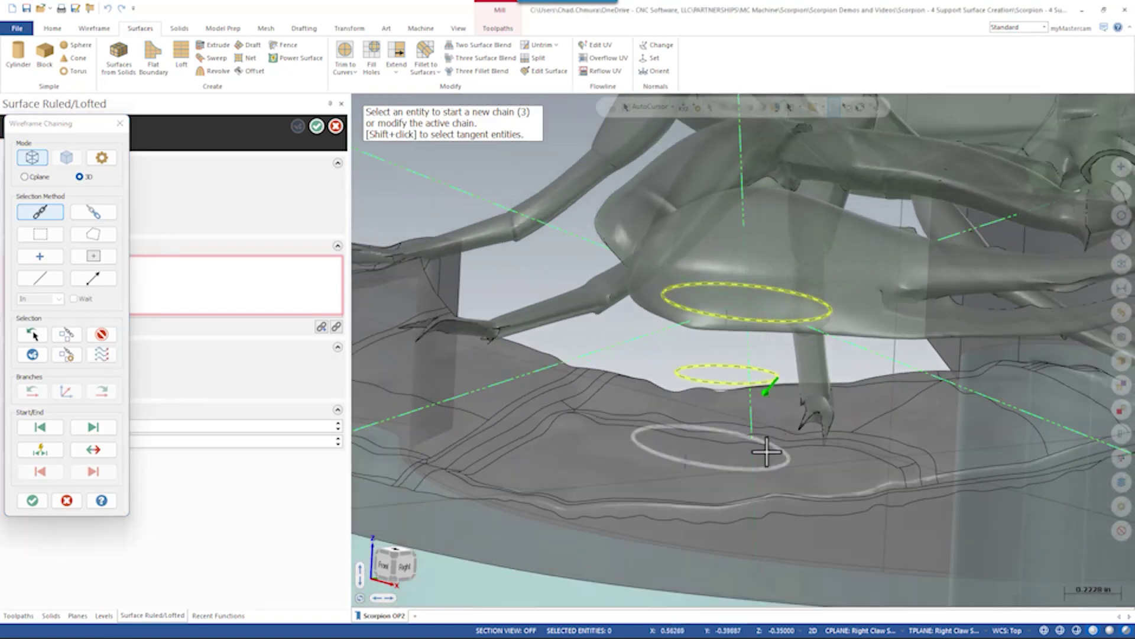
{"action": "left_click", "coordinate": [27, 498]}
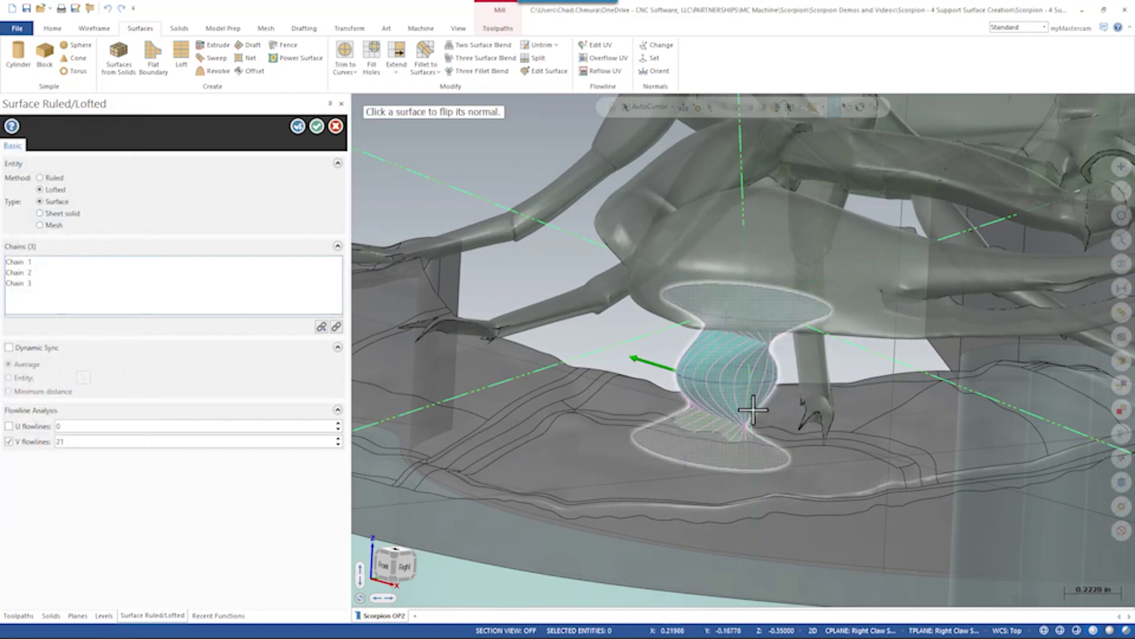
Enable Dynamic Sync for the loft with the middle ellipse as its guiding entity, and create the surface
{"action": "middle_click_drag", "start_coordinate": [753, 409], "coordinate": [799, 400]}
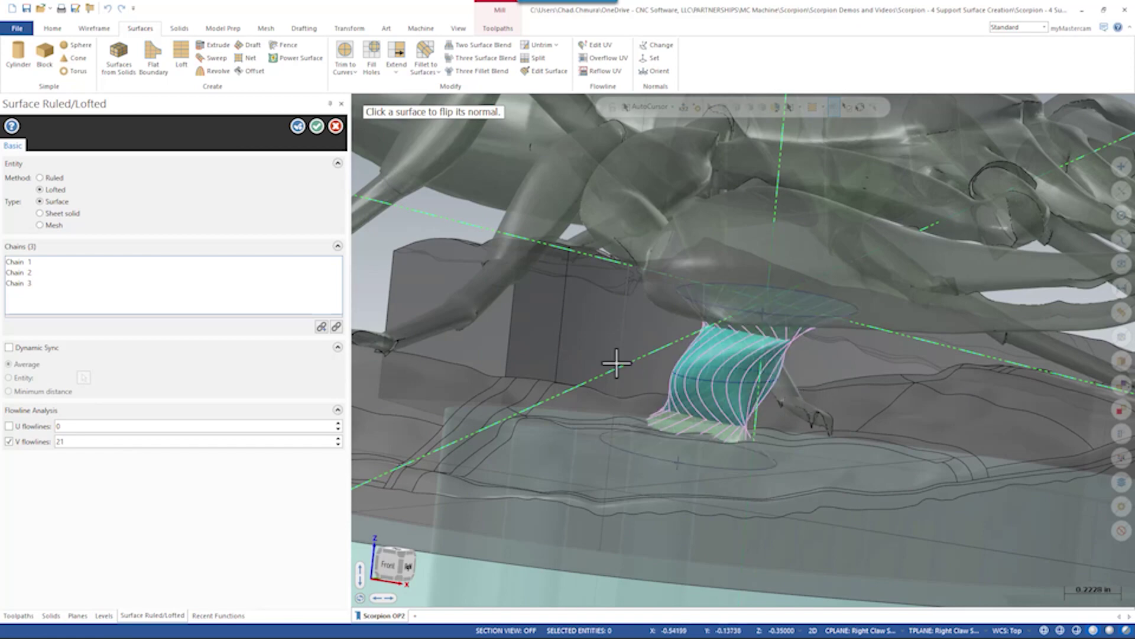
{"action": "left_click", "coordinate": [26, 349]}
{"action": "middle_click_drag", "start_coordinate": [583, 413], "coordinate": [562, 308]}
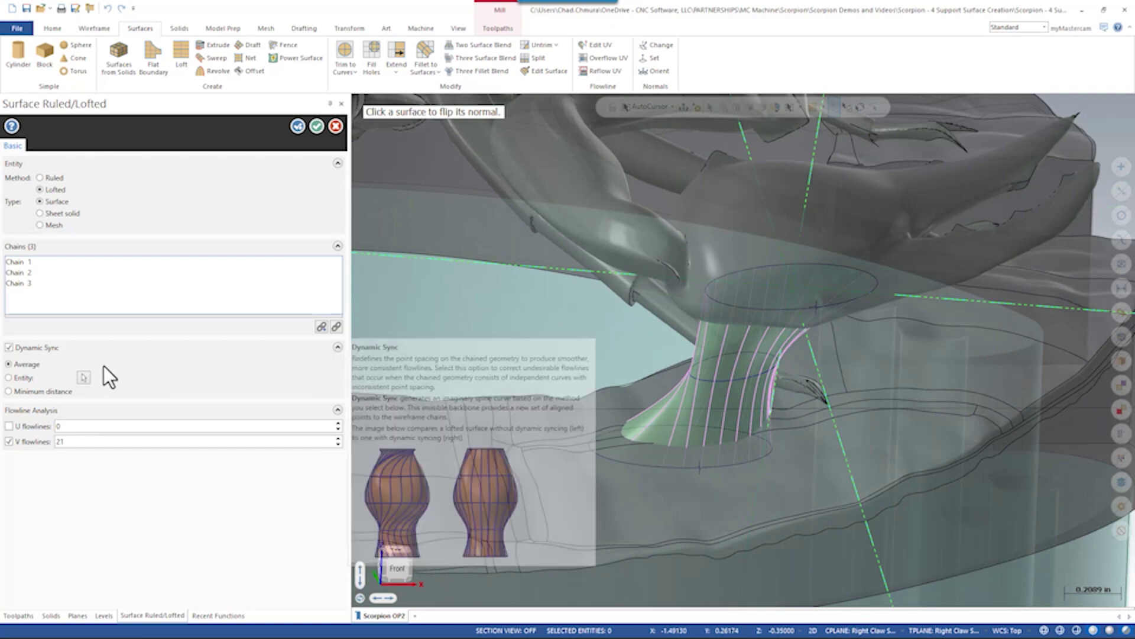
{"action": "mouse_move", "coordinate": [18, 378]}
{"action": "left_click", "coordinate": [84, 377]}
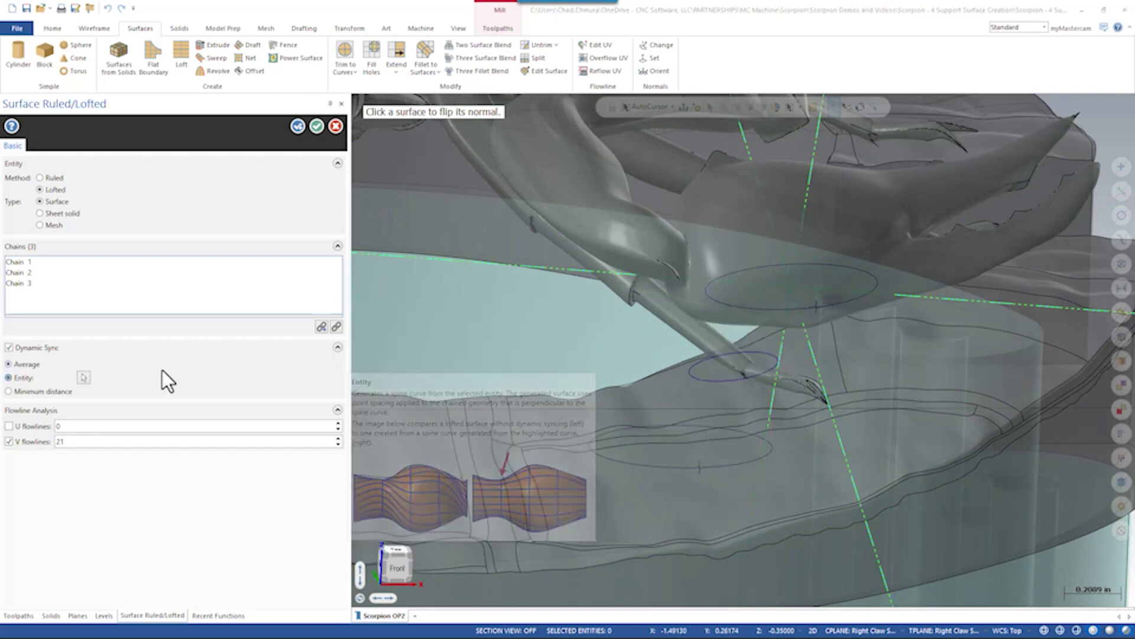
{"action": "scroll", "coordinate": [722, 370], "scroll_direction": "up", "scroll_amount": 2}
{"action": "left_click", "coordinate": [744, 390]}
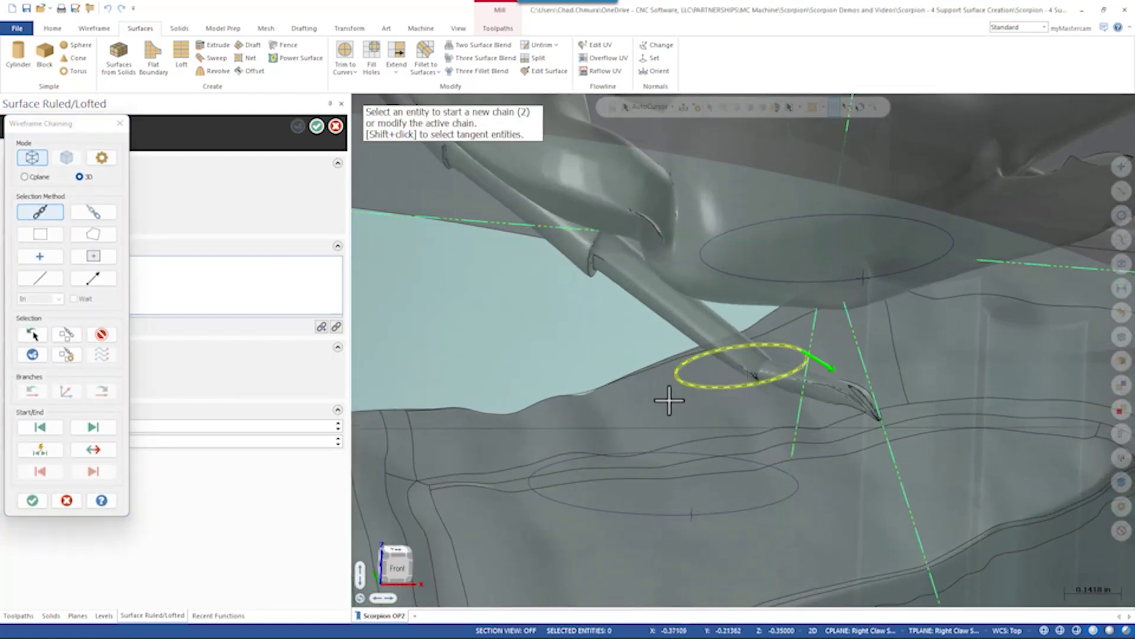
{"action": "key", "text": "Return"}
{"action": "scroll", "coordinate": [663, 400], "scroll_direction": "down", "scroll_amount": 3}
{"action": "middle_click_drag", "start_coordinate": [689, 438], "coordinate": [491, 379]}
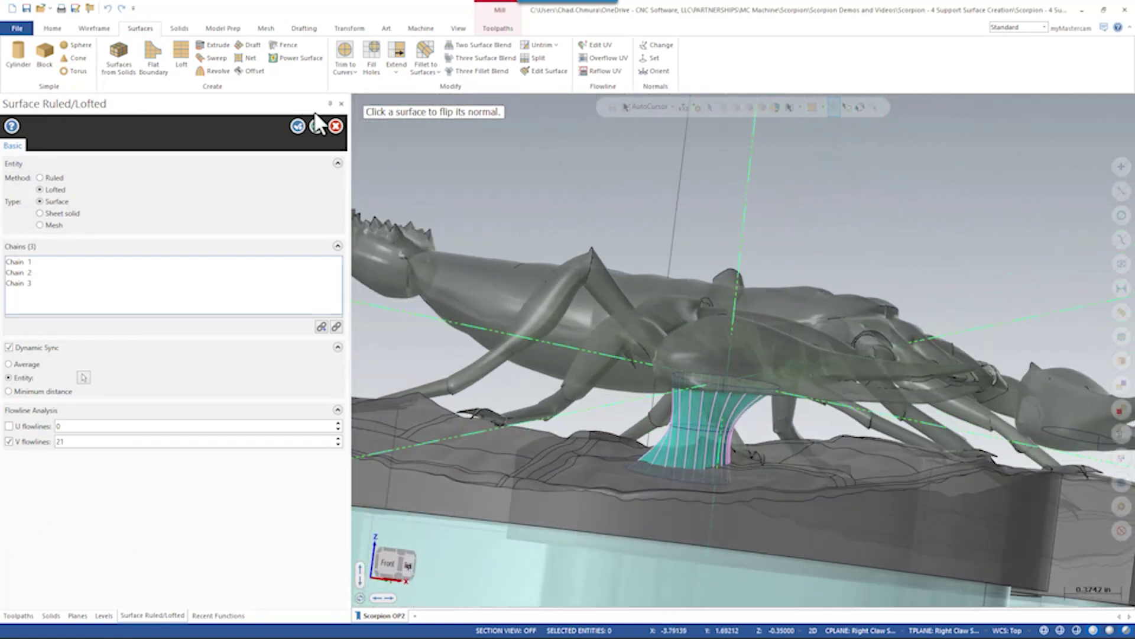
{"action": "left_click", "coordinate": [317, 126]}
Turn translucency off and examine the right claw support's clearance from the nearby leg and its fit to the claw and base
{"action": "scroll", "coordinate": [715, 406], "scroll_direction": "up", "scroll_amount": 3}
{"action": "left_click", "coordinate": [707, 400]}
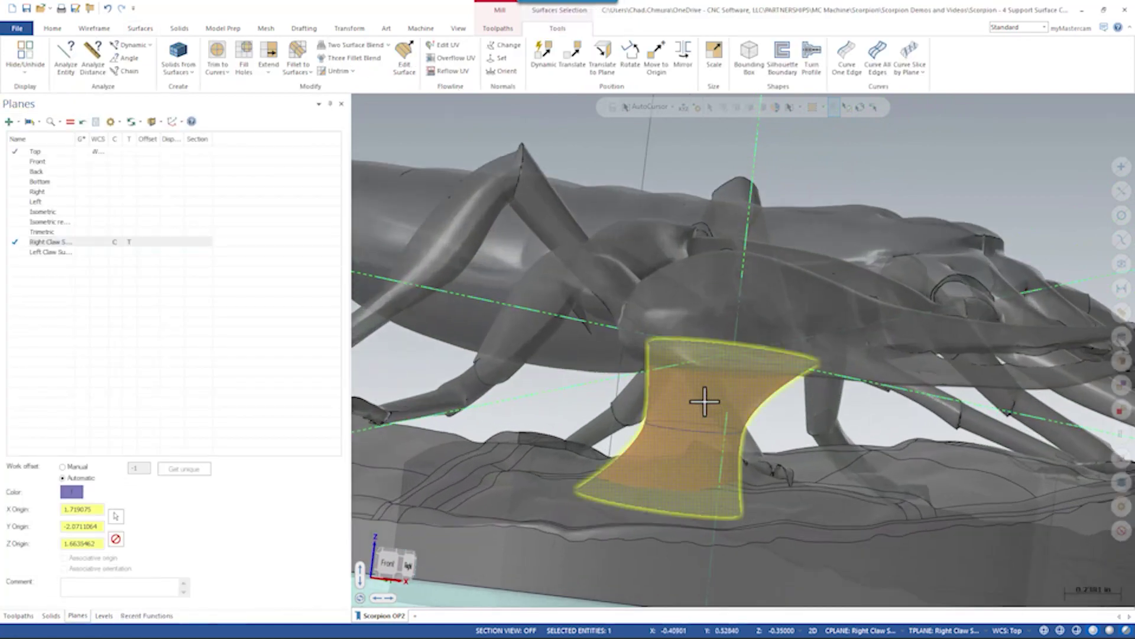
{"action": "right_click", "coordinate": [822, 159]}
{"action": "left_click", "coordinate": [993, 139]}
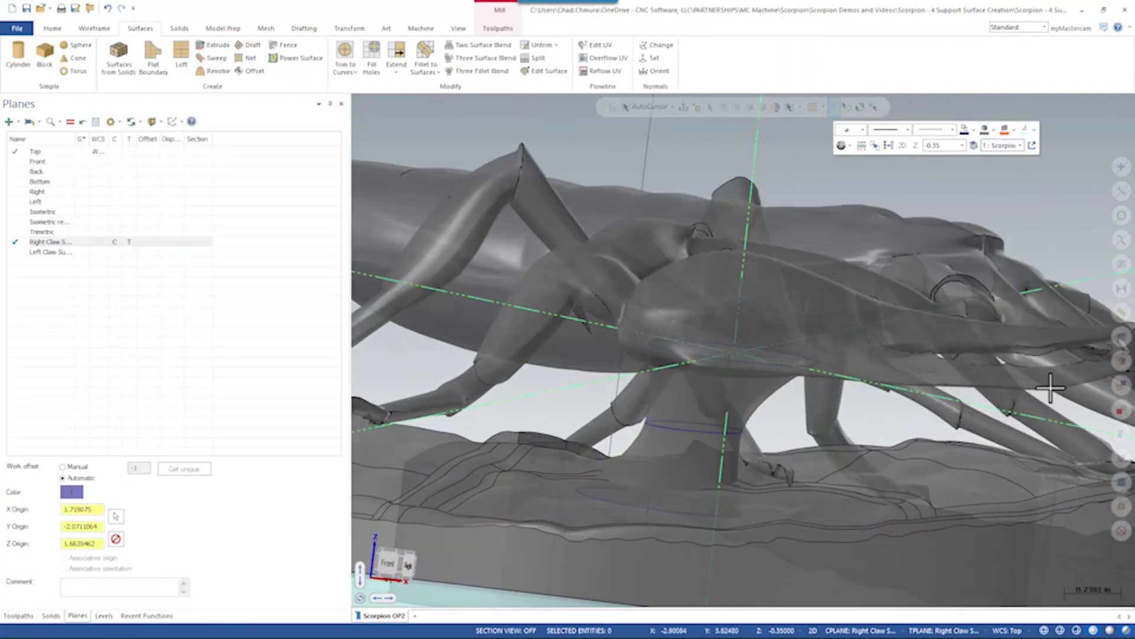
{"action": "left_click", "coordinate": [1126, 630]}
{"action": "middle_click_drag", "start_coordinate": [1022, 545], "coordinate": [863, 477]}
{"action": "scroll", "coordinate": [840, 471], "scroll_direction": "up", "scroll_amount": 4}
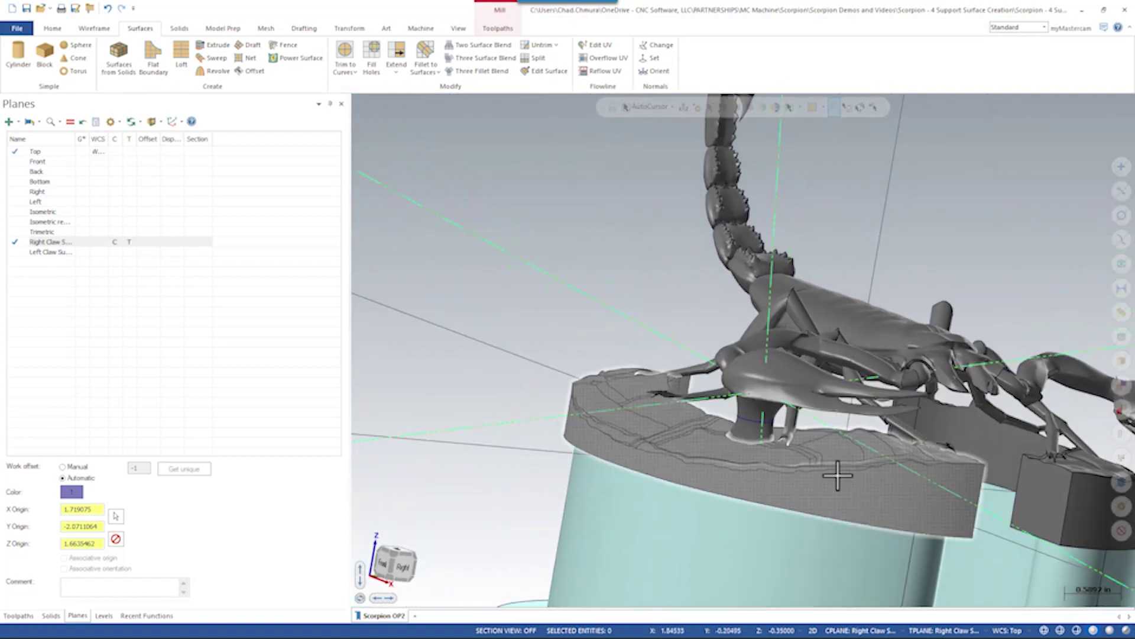
{"action": "scroll", "coordinate": [790, 438], "scroll_direction": "down", "scroll_amount": 1}
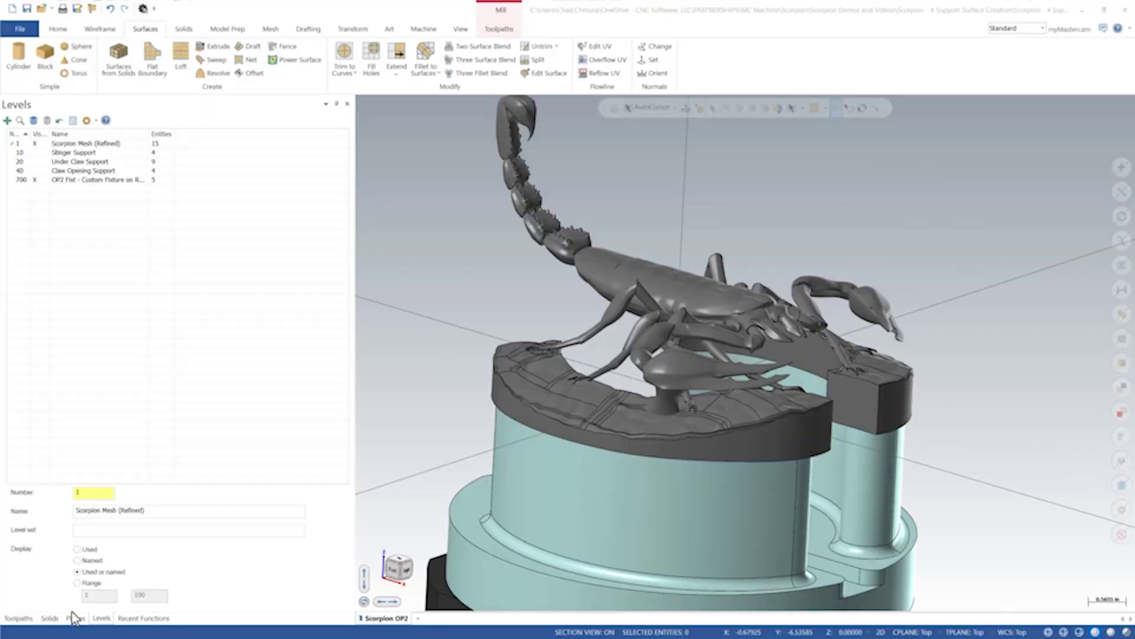
Show the Claw Opening Support level and examine the surface between the right claw's pincers
{"action": "scroll", "coordinate": [692, 467], "scroll_direction": "up", "scroll_amount": 5}
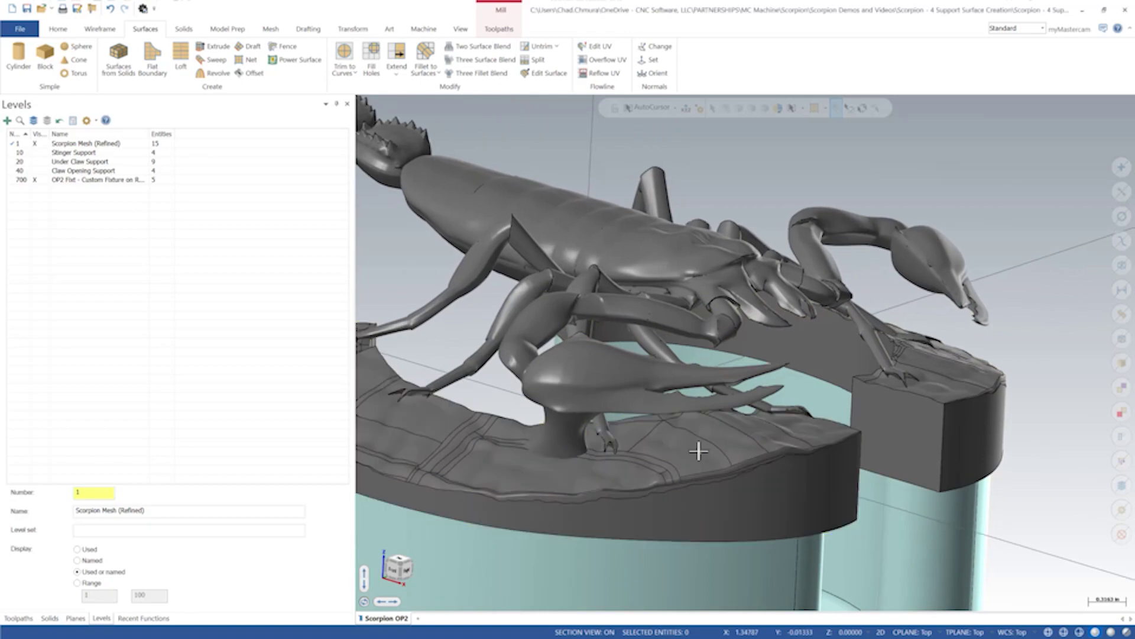
{"action": "middle_click_drag", "start_coordinate": [698, 452], "coordinate": [654, 465]}
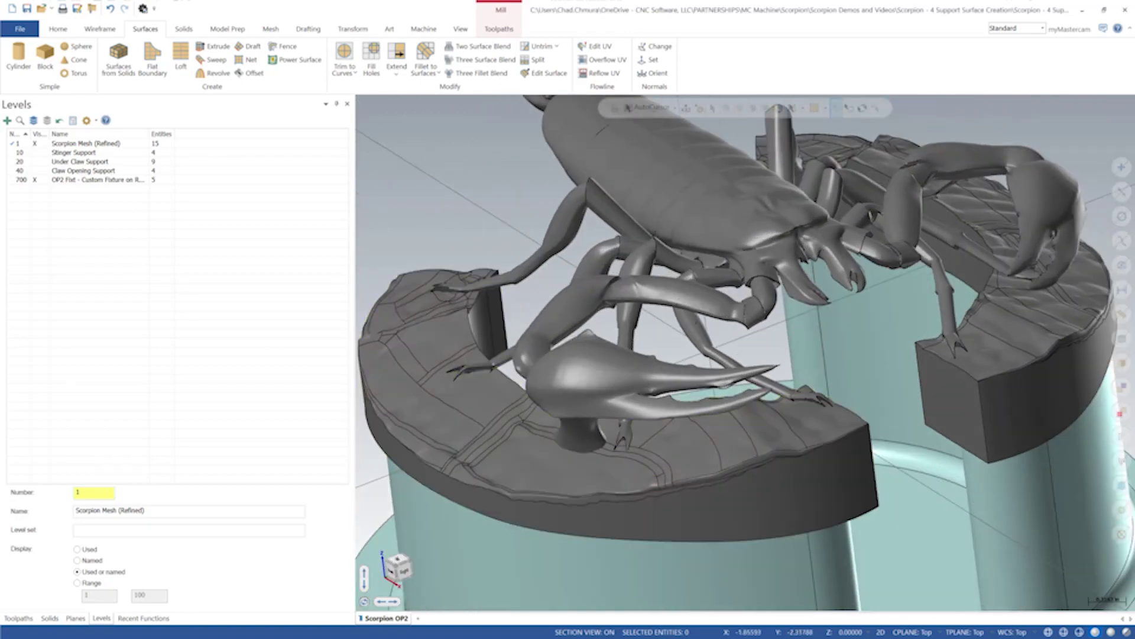
{"action": "left_click", "coordinate": [43, 171]}
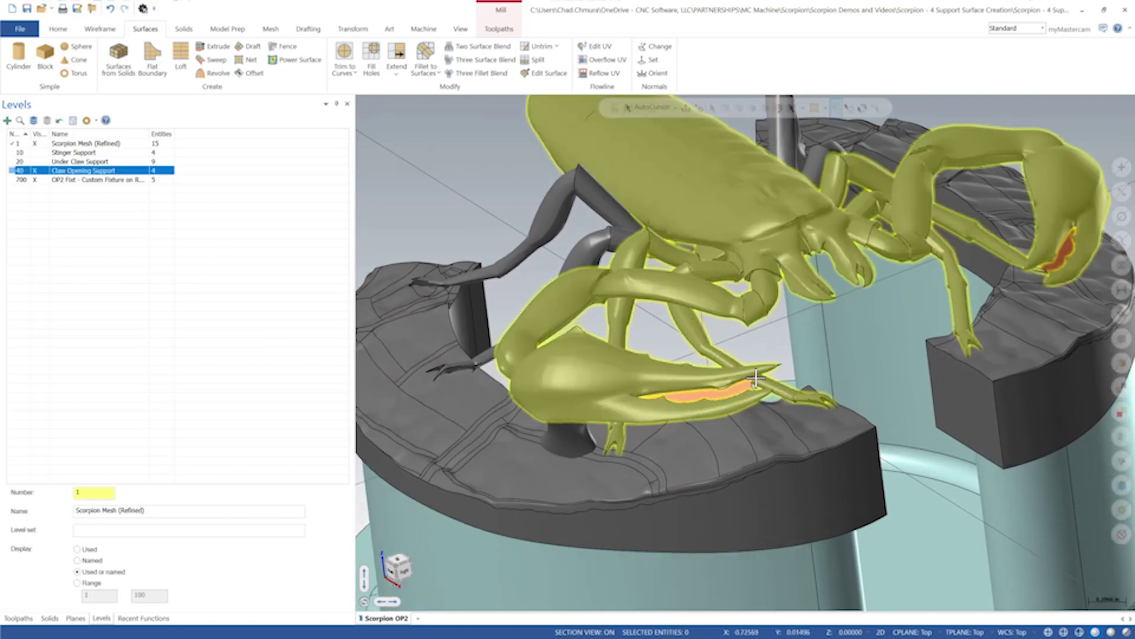
{"action": "scroll", "coordinate": [750, 453], "scroll_direction": "up", "scroll_amount": 5}
{"action": "middle_click_drag", "start_coordinate": [749, 452], "coordinate": [661, 456]}
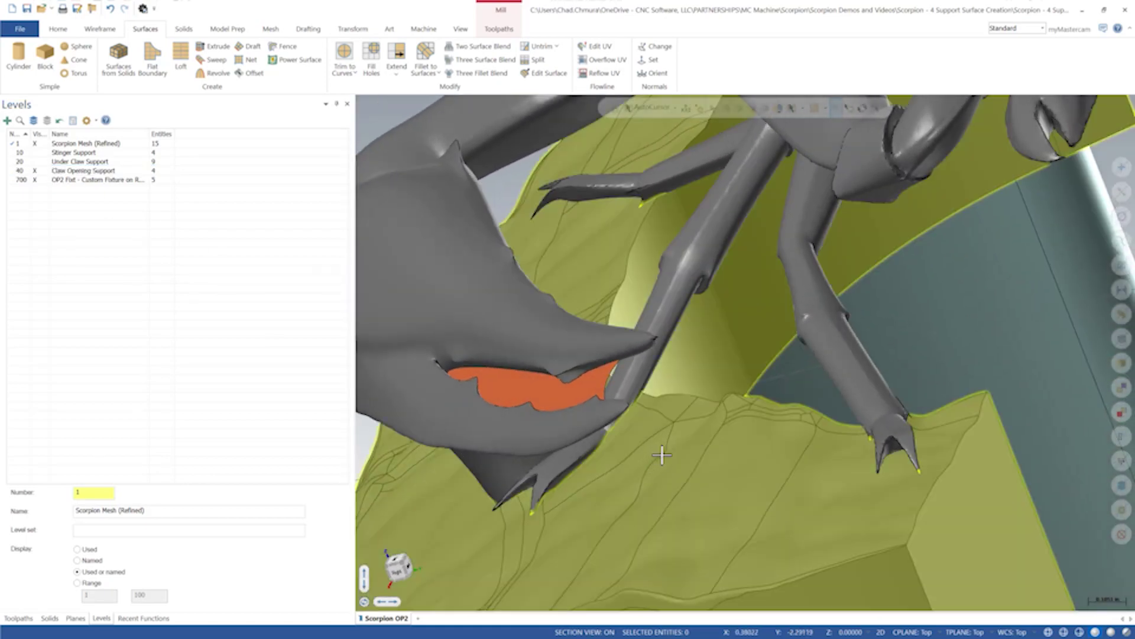
{"action": "scroll", "coordinate": [698, 417], "scroll_direction": "down", "scroll_amount": 4}
{"action": "middle_click_drag", "start_coordinate": [698, 416], "coordinate": [724, 432]}
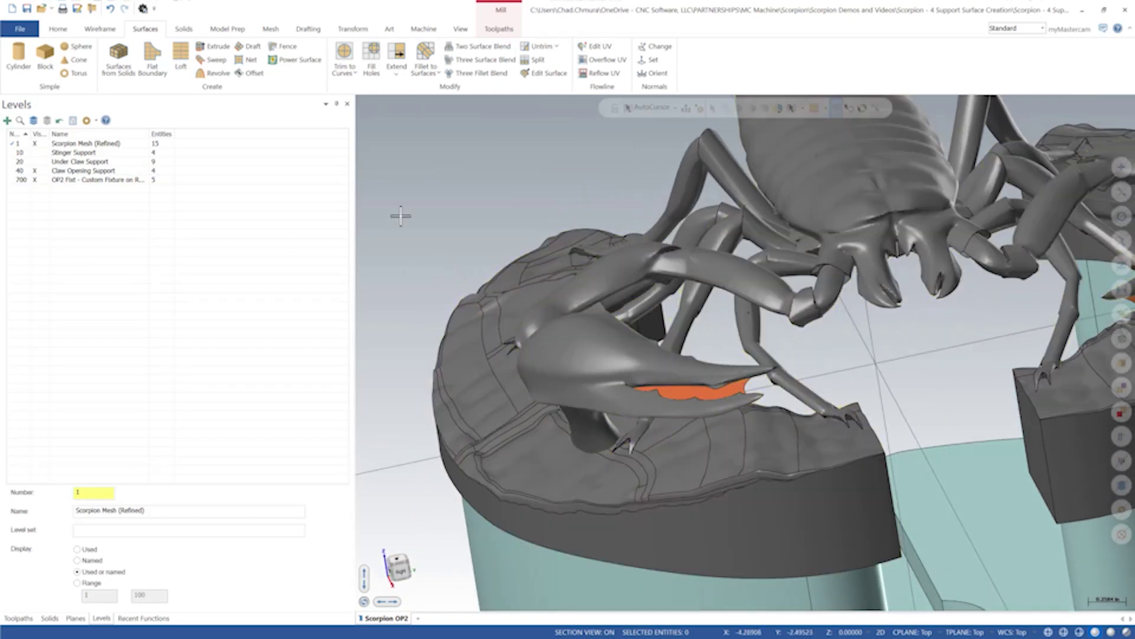
{"action": "left_click", "coordinate": [184, 29]}
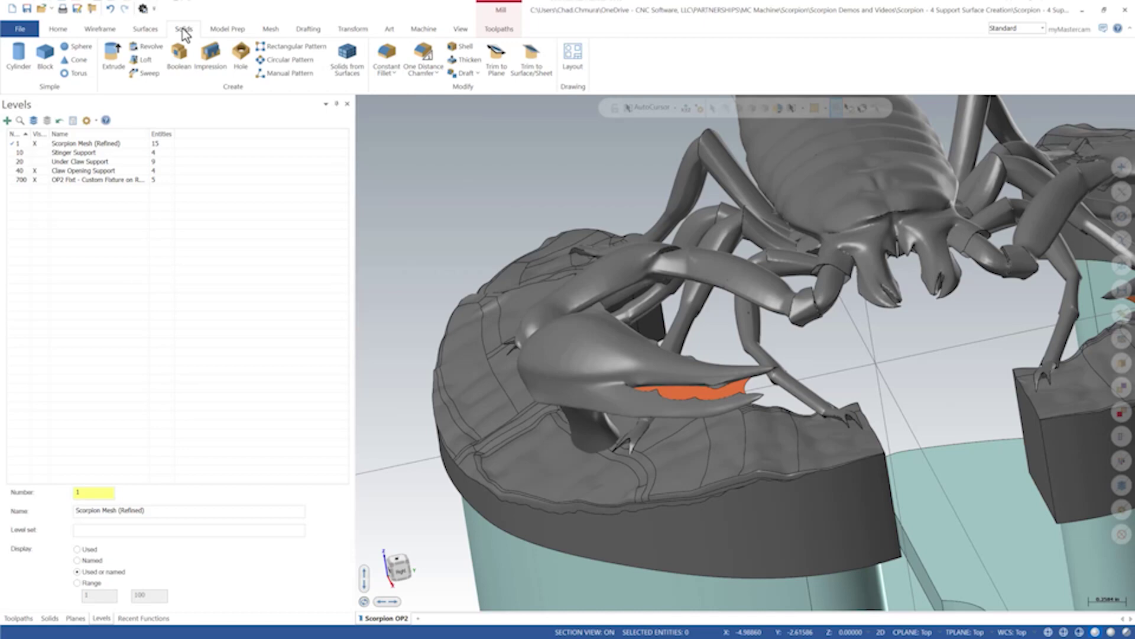
{"action": "left_click", "coordinate": [468, 62]}
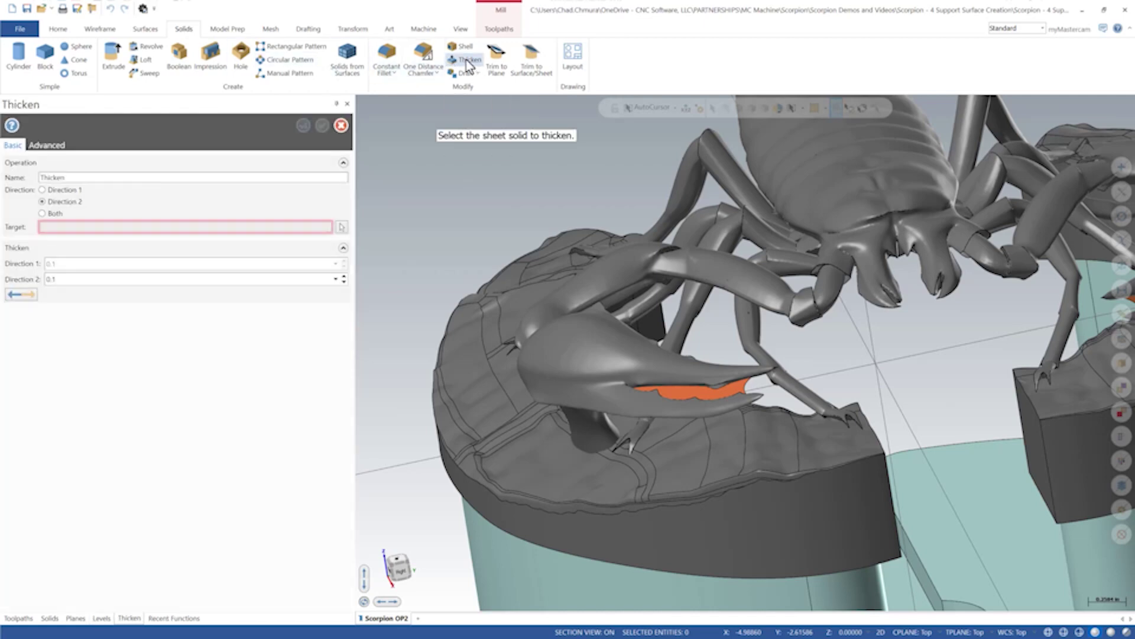
{"action": "scroll", "coordinate": [749, 412], "scroll_direction": "up", "scroll_amount": 7}
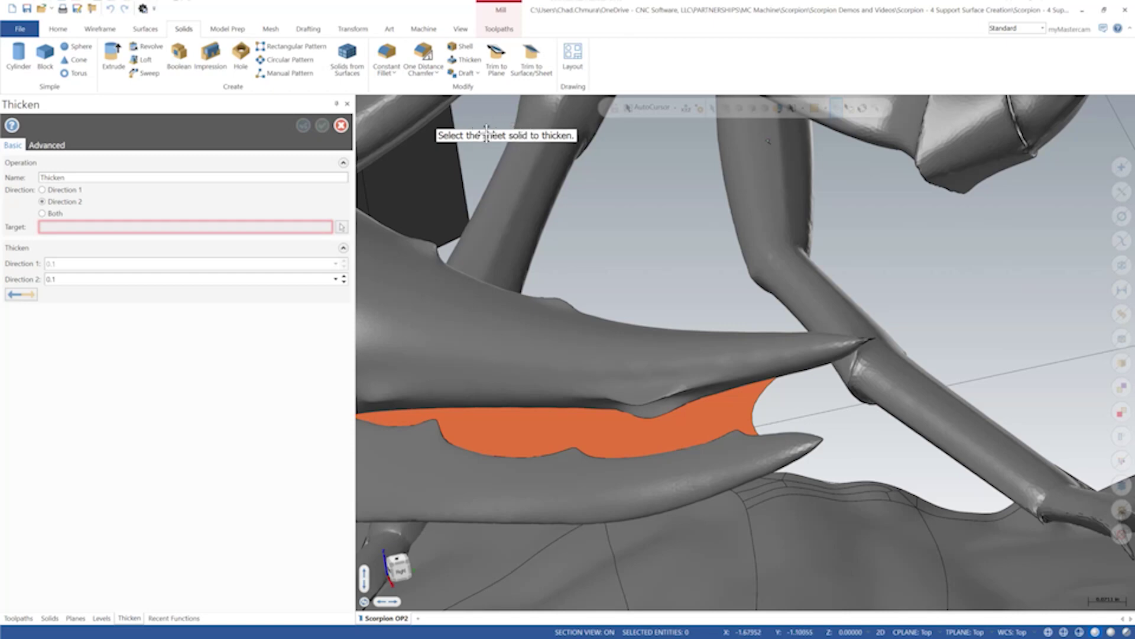
{"action": "left_click", "coordinate": [340, 127]}
{"action": "scroll", "coordinate": [788, 334], "scroll_direction": "down", "scroll_amount": 5}
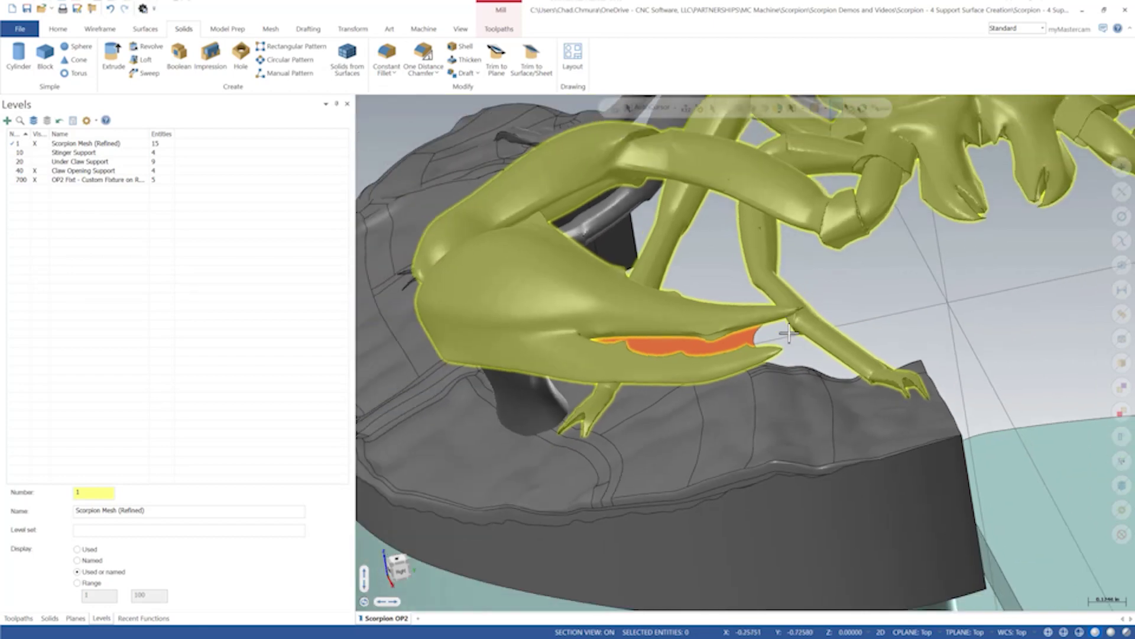
{"action": "scroll", "coordinate": [788, 334], "scroll_direction": "down", "scroll_amount": 2}
{"action": "middle_click_drag", "start_coordinate": [788, 334], "coordinate": [686, 372]}
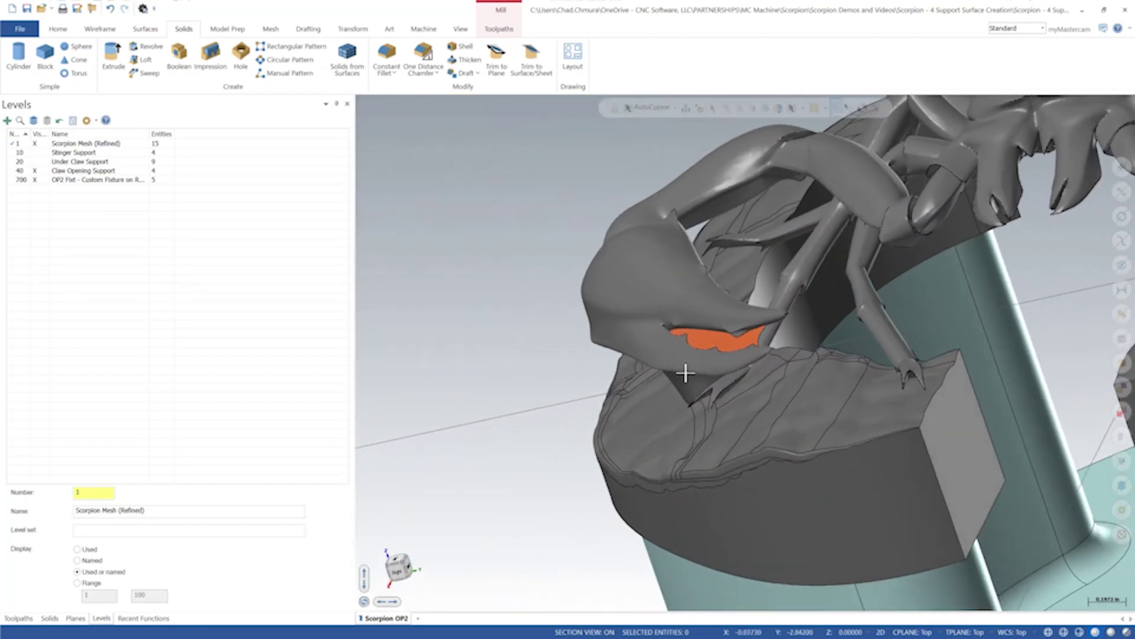
Push-Pull the orange support face in the right claw's opening by 0.005, keeping the source surfaces maintained
{"action": "scroll", "coordinate": [787, 325], "scroll_direction": "up", "scroll_amount": 2}
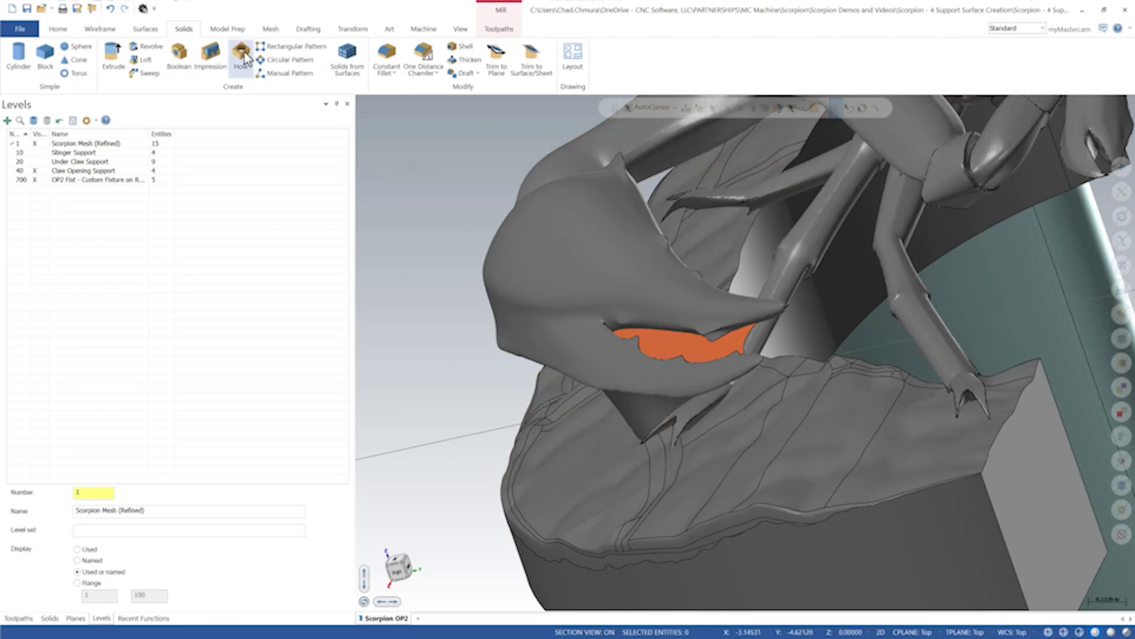
{"action": "left_click", "coordinate": [227, 29]}
{"action": "left_click", "coordinate": [52, 56]}
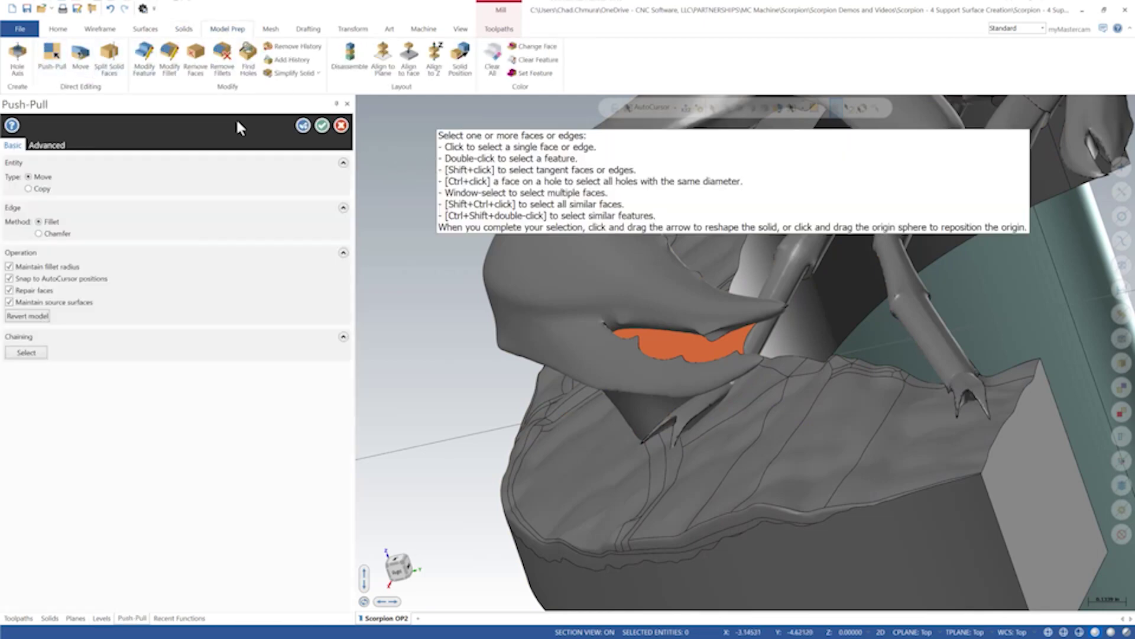
{"action": "left_click", "coordinate": [667, 344]}
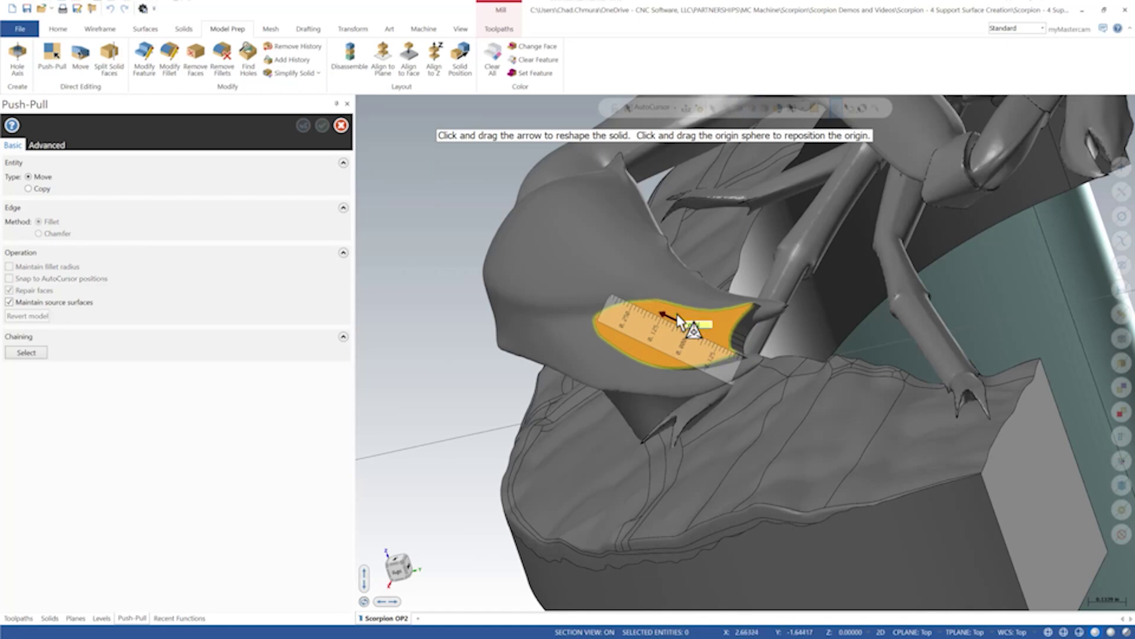
{"action": "key", "text": "Return"}
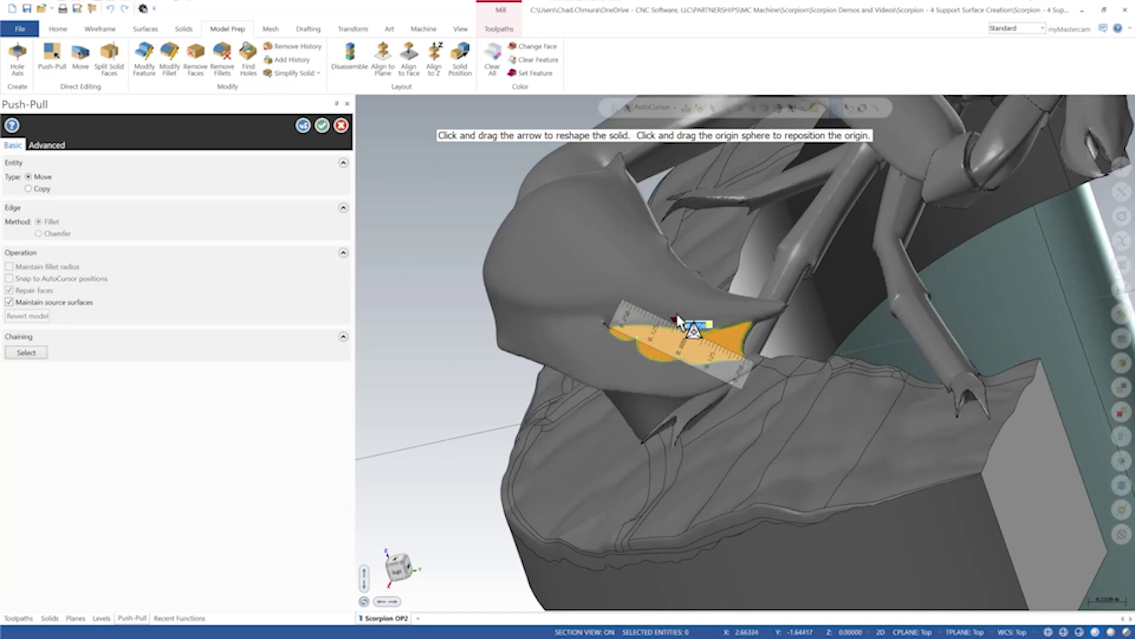
{"action": "left_click", "coordinate": [322, 125]}
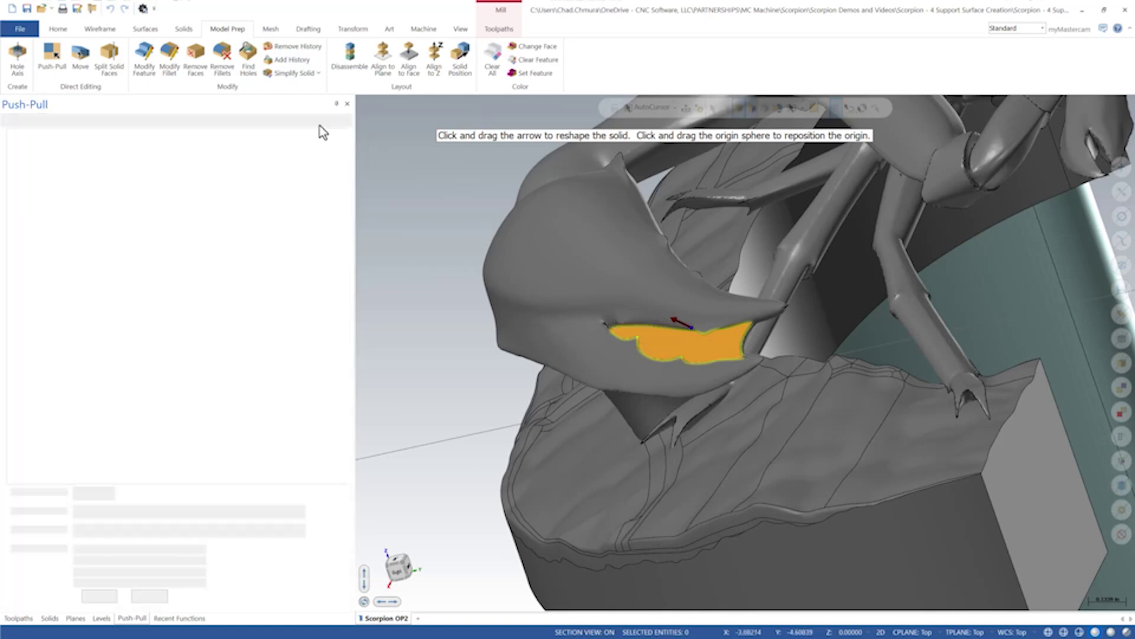
Blank the green source surface that fills the opening between the right claw's pincers
{"action": "scroll", "coordinate": [775, 347], "scroll_direction": "up", "scroll_amount": 3}
{"action": "middle_click_drag", "start_coordinate": [775, 347], "coordinate": [614, 350]}
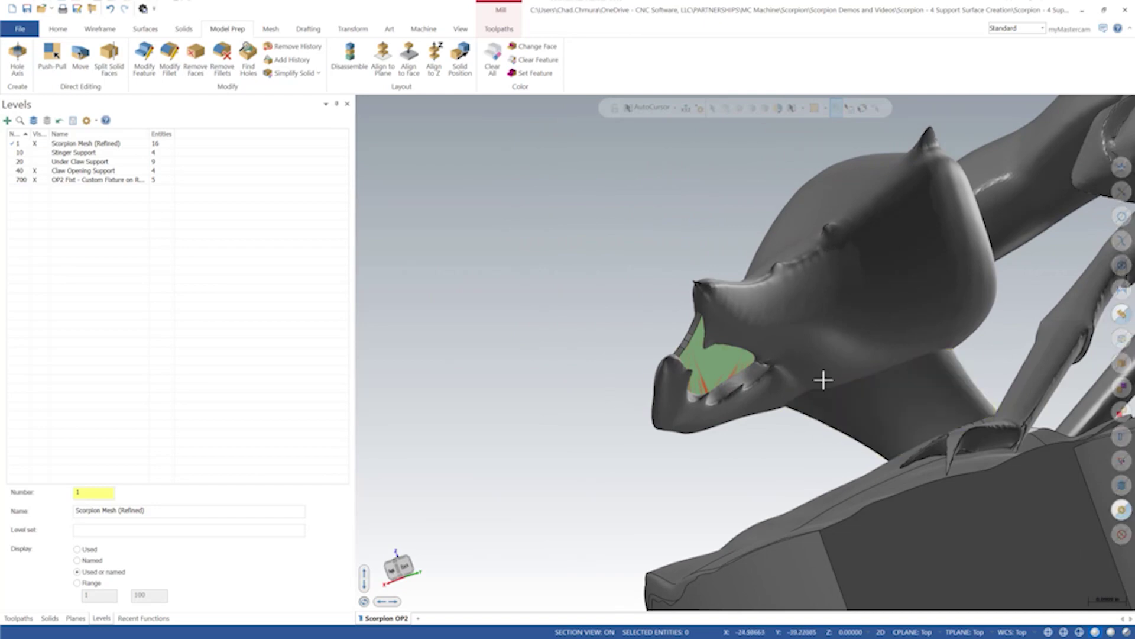
{"action": "left_click", "coordinate": [730, 363]}
{"action": "left_click", "coordinate": [57, 30]}
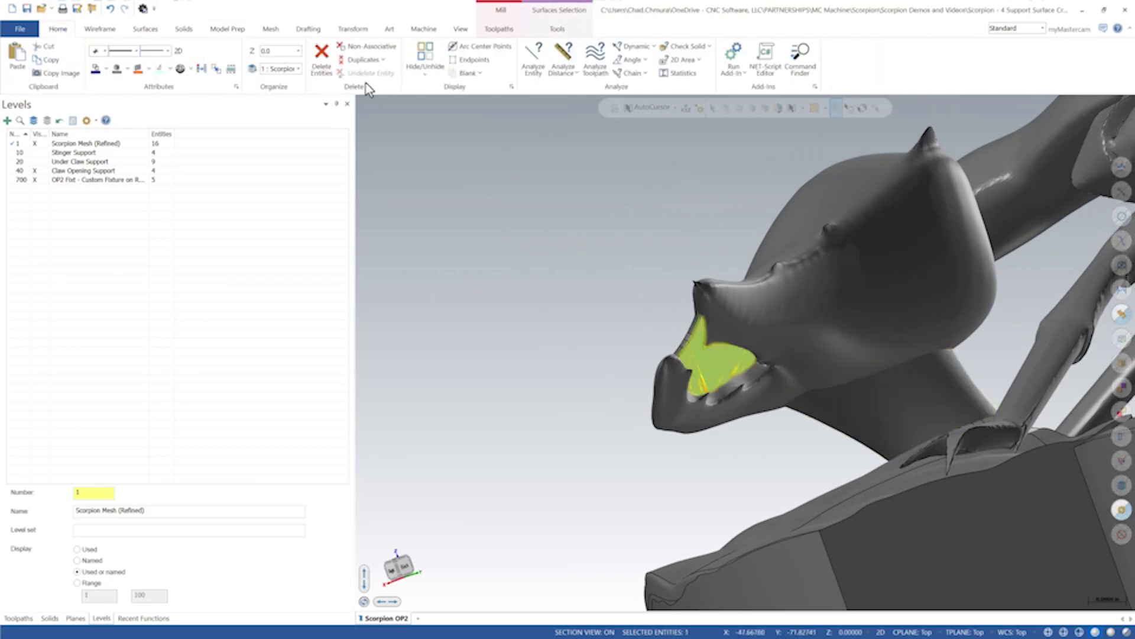
{"action": "left_click", "coordinate": [456, 72]}
Start a Move on the right claw's orange opening face and reposition the gnomon origin at the face's end near the pincer tips
{"action": "middle_click_drag", "start_coordinate": [616, 228], "coordinate": [828, 340]}
{"action": "scroll", "coordinate": [695, 364], "scroll_direction": "up", "scroll_amount": 2}
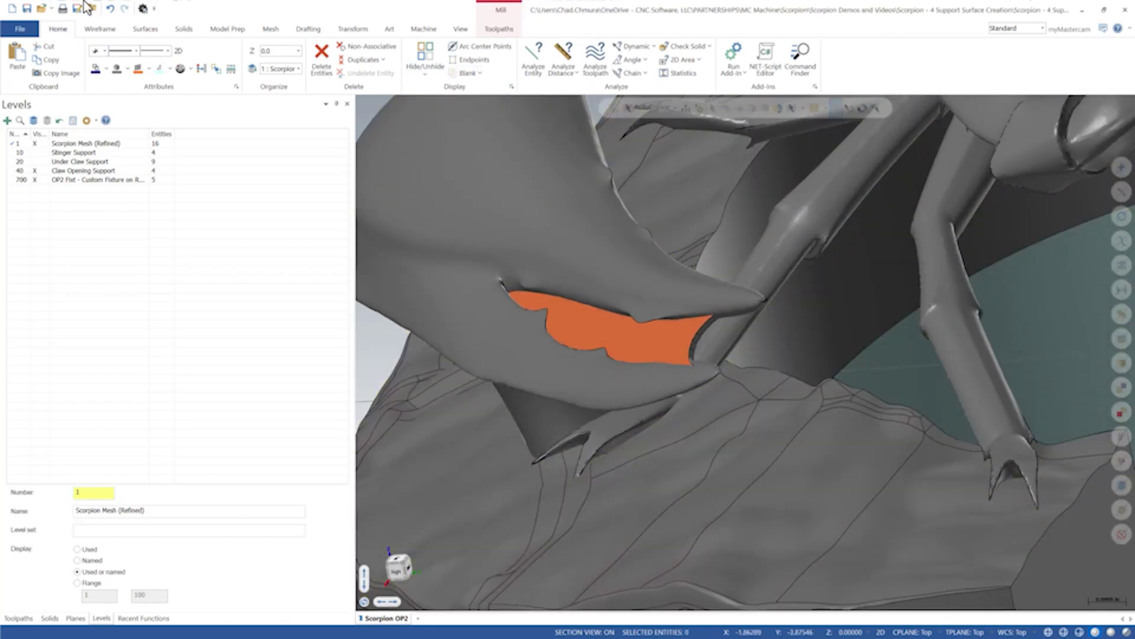
{"action": "left_click", "coordinate": [227, 29]}
{"action": "left_click", "coordinate": [81, 58]}
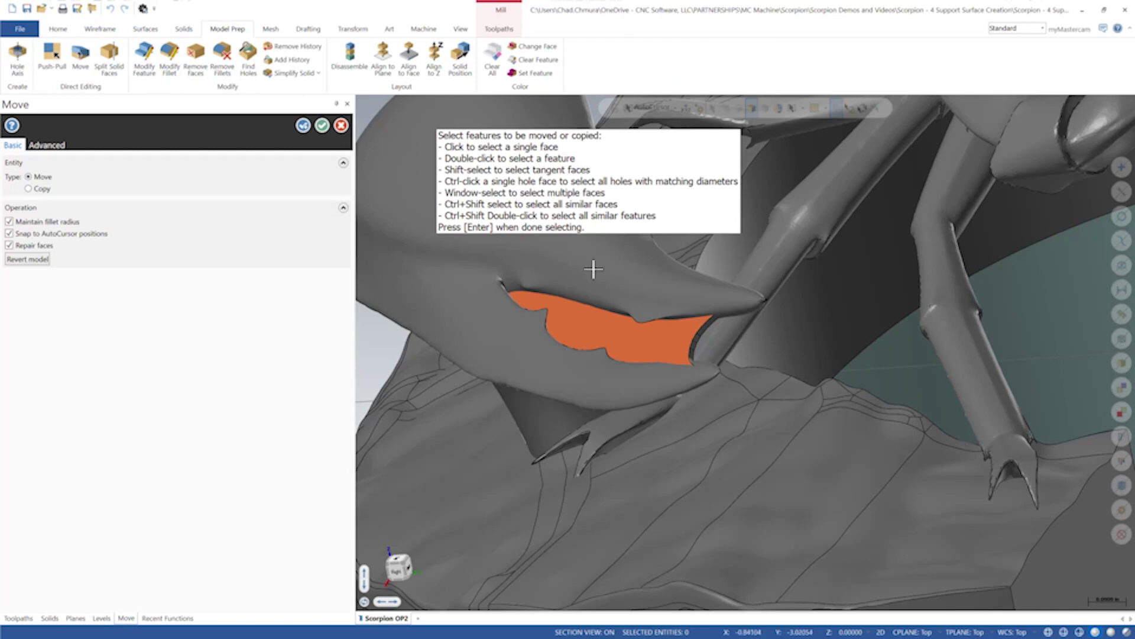
{"action": "left_click", "coordinate": [651, 346]}
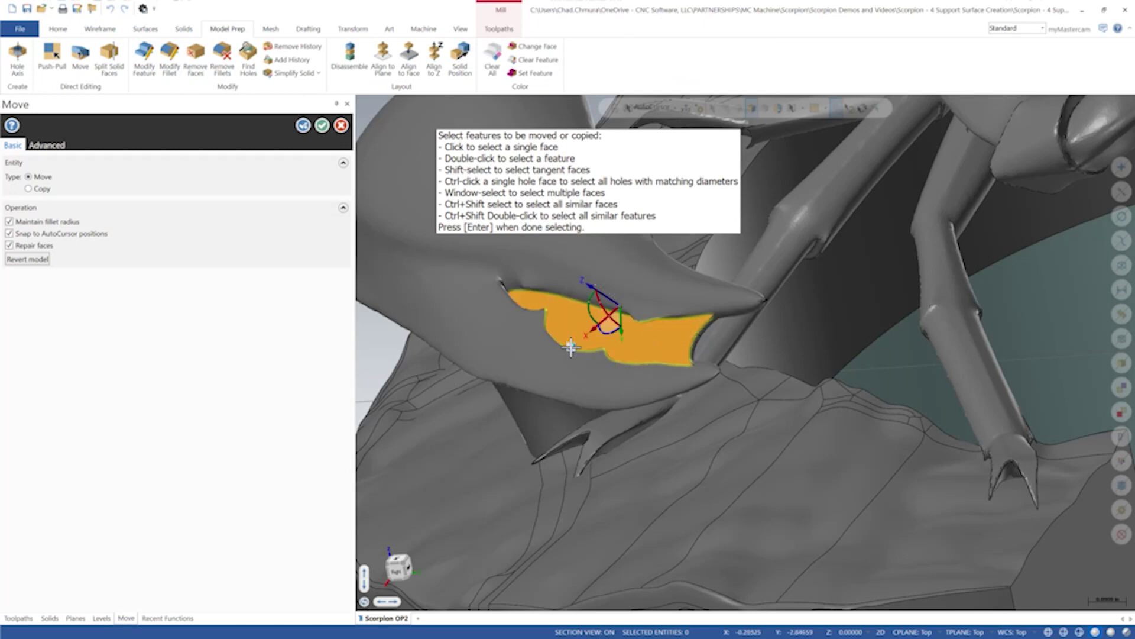
{"action": "key", "text": "Return"}
{"action": "scroll", "coordinate": [597, 372], "scroll_direction": "up", "scroll_amount": 5}
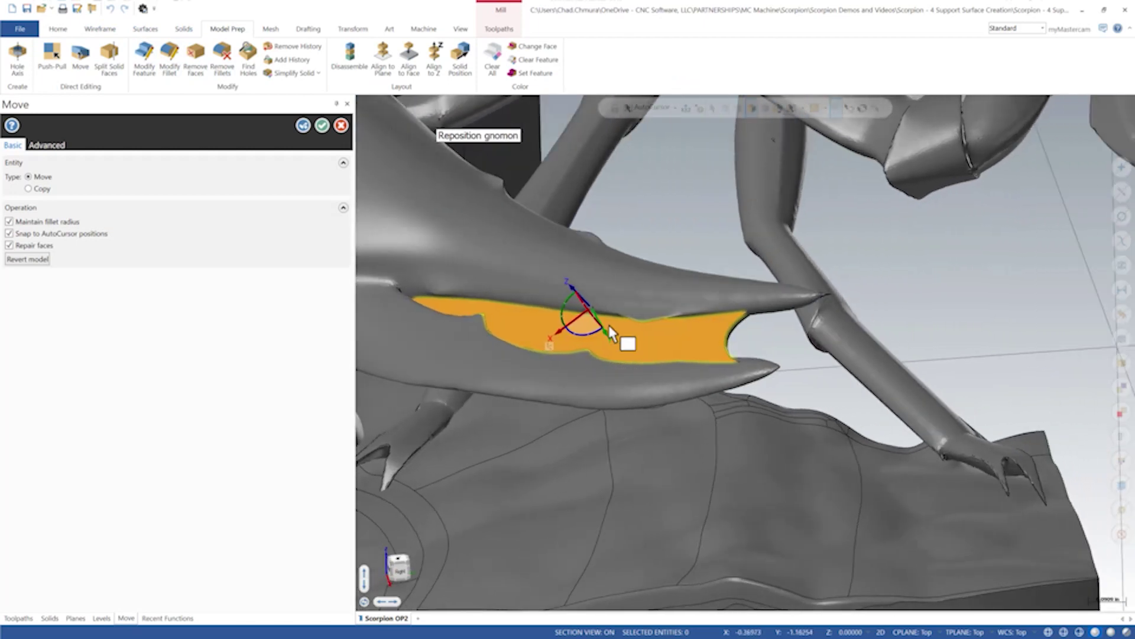
{"action": "left_click", "coordinate": [583, 300]}
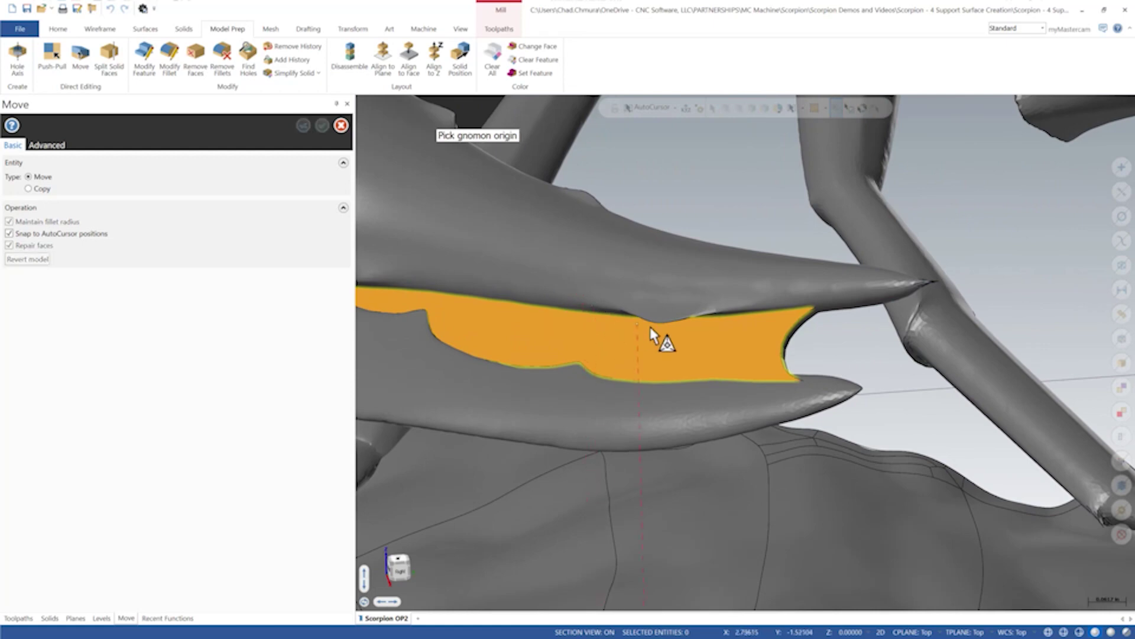
{"action": "scroll", "coordinate": [783, 352], "scroll_direction": "up", "scroll_amount": 1}
{"action": "left_click", "coordinate": [784, 352]}
{"action": "left_click", "coordinate": [704, 408]}
{"action": "scroll", "coordinate": [778, 266], "scroll_direction": "down", "scroll_amount": 3}
Rotate the selected claw opening face 1° about the repositioned gnomon and apply the move
{"action": "middle_click_drag", "start_coordinate": [779, 267], "coordinate": [822, 349]}
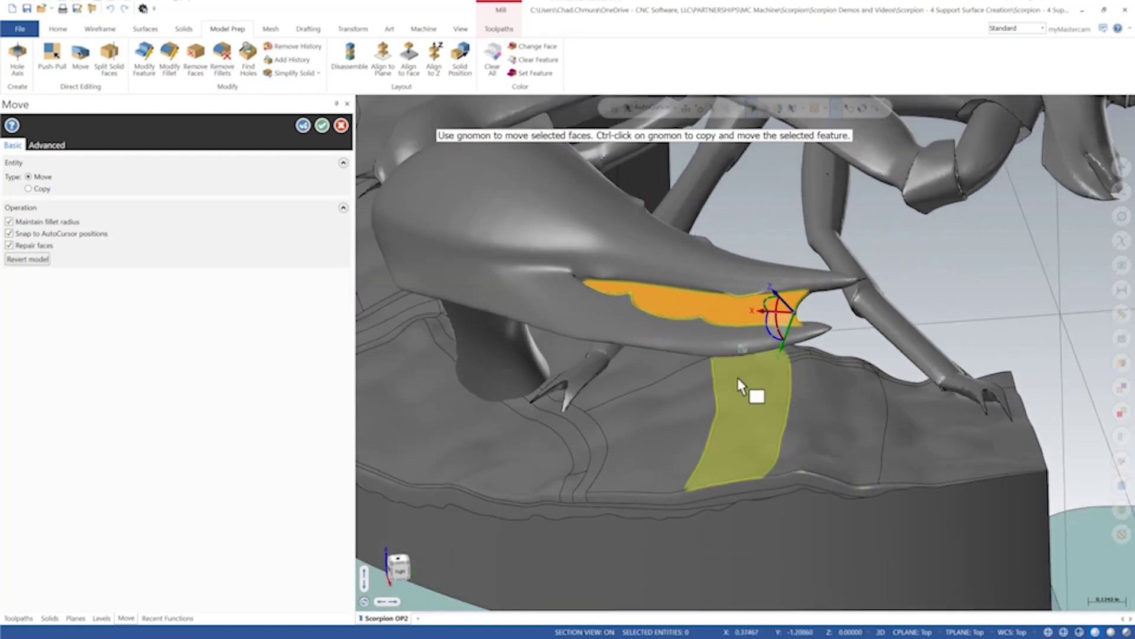
{"action": "middle_click_drag", "start_coordinate": [663, 327], "coordinate": [755, 261]}
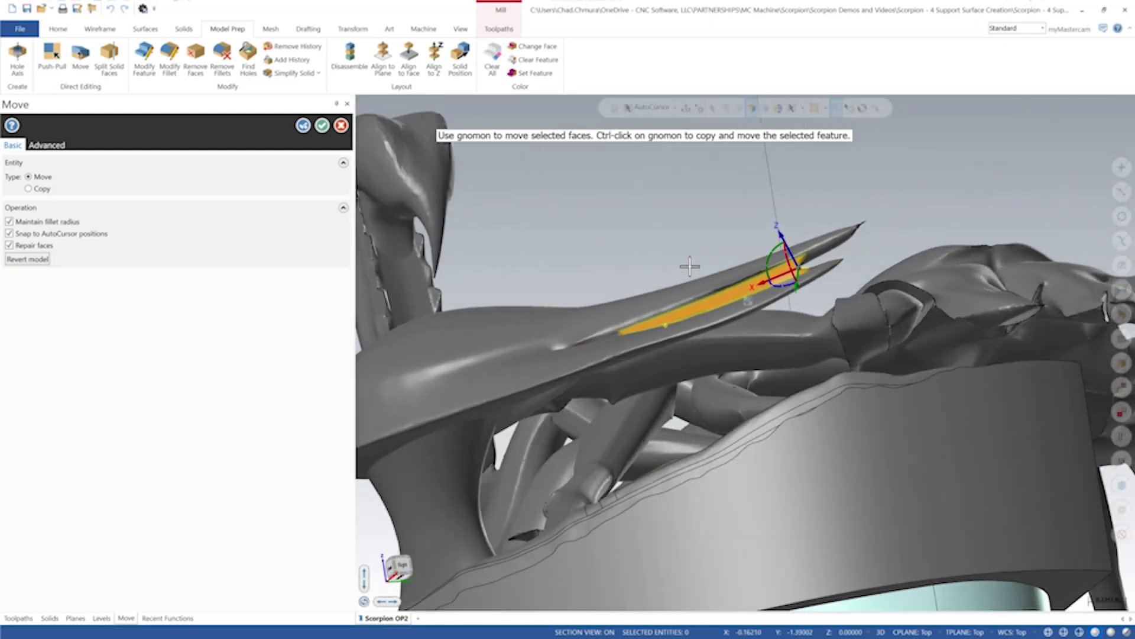
{"action": "left_click", "coordinate": [770, 259]}
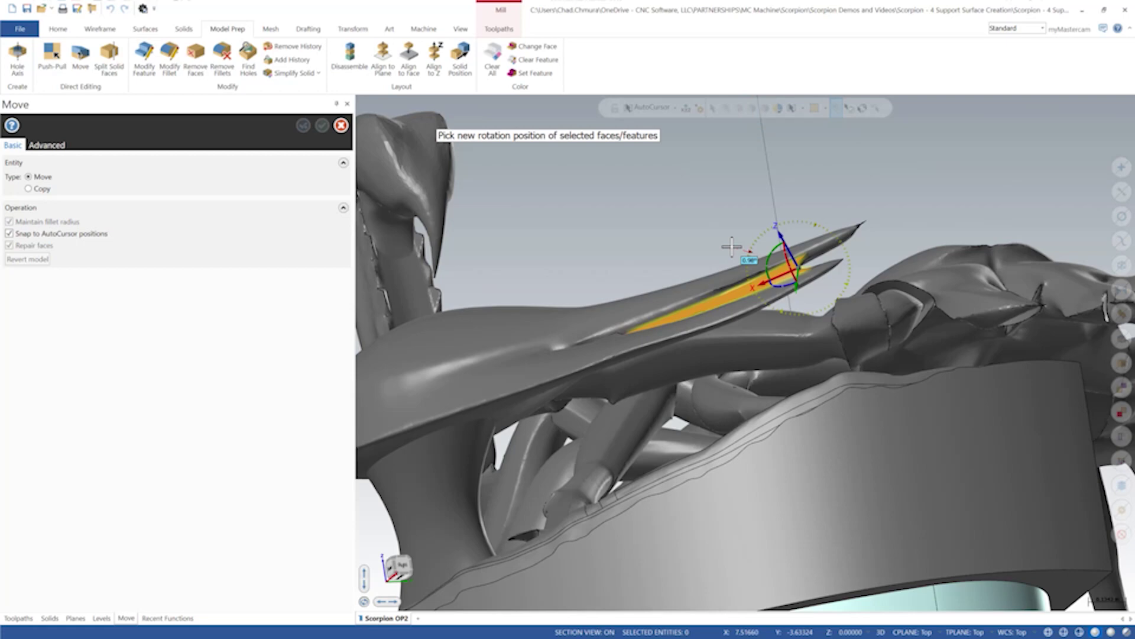
{"action": "type", "text": "2"}
{"action": "key", "text": "Return"}
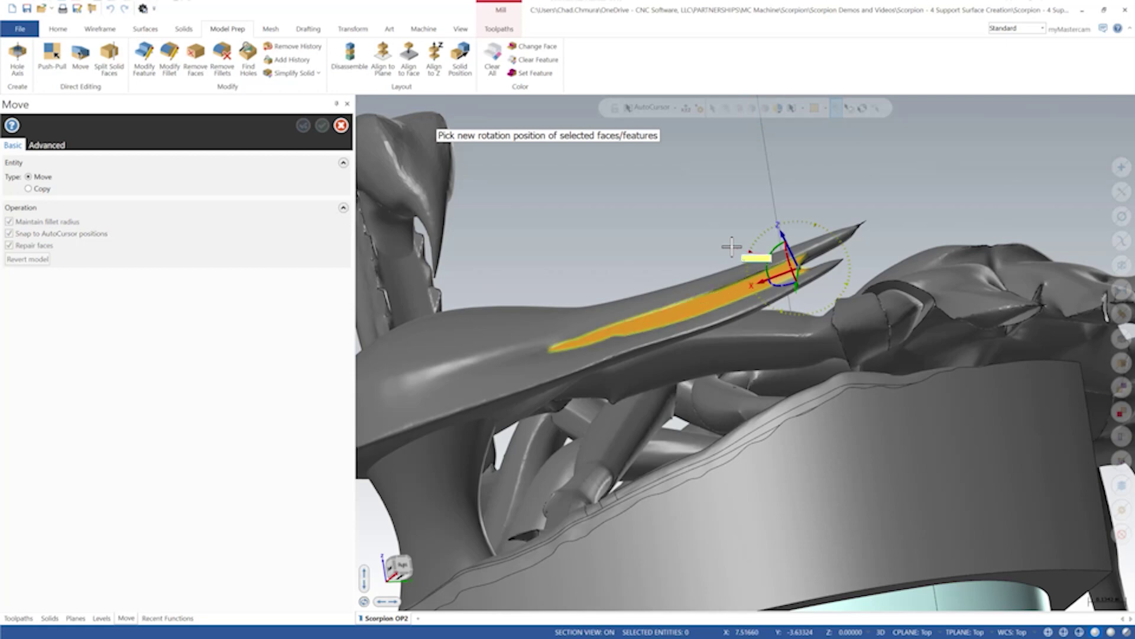
{"action": "type", "text": "1"}
{"action": "key", "text": "Return"}
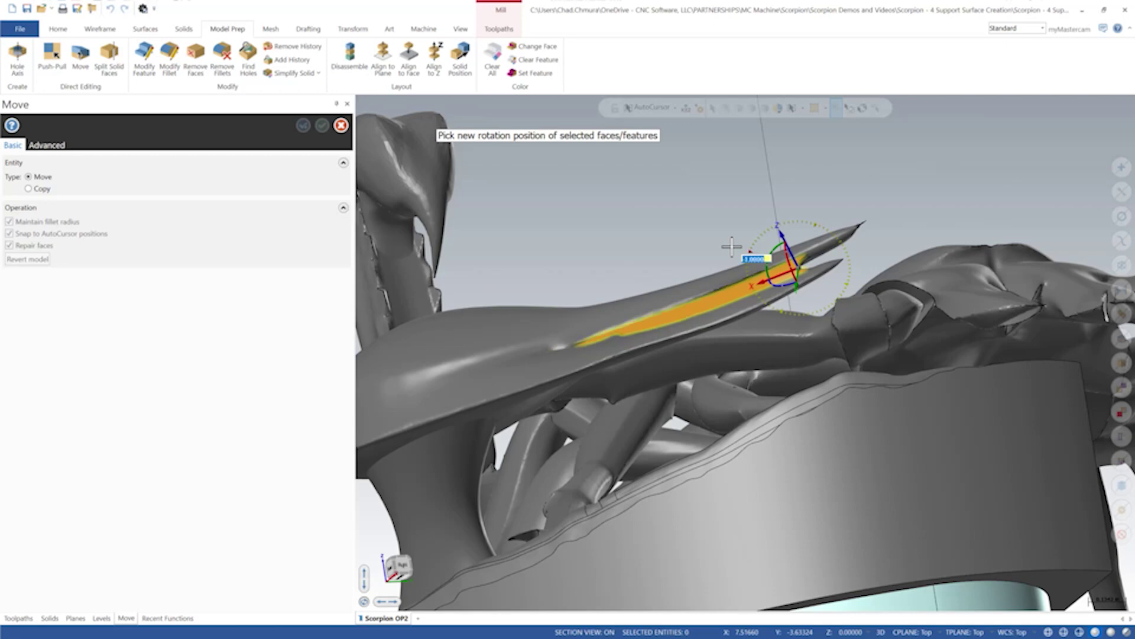
{"action": "key", "text": "Escape"}
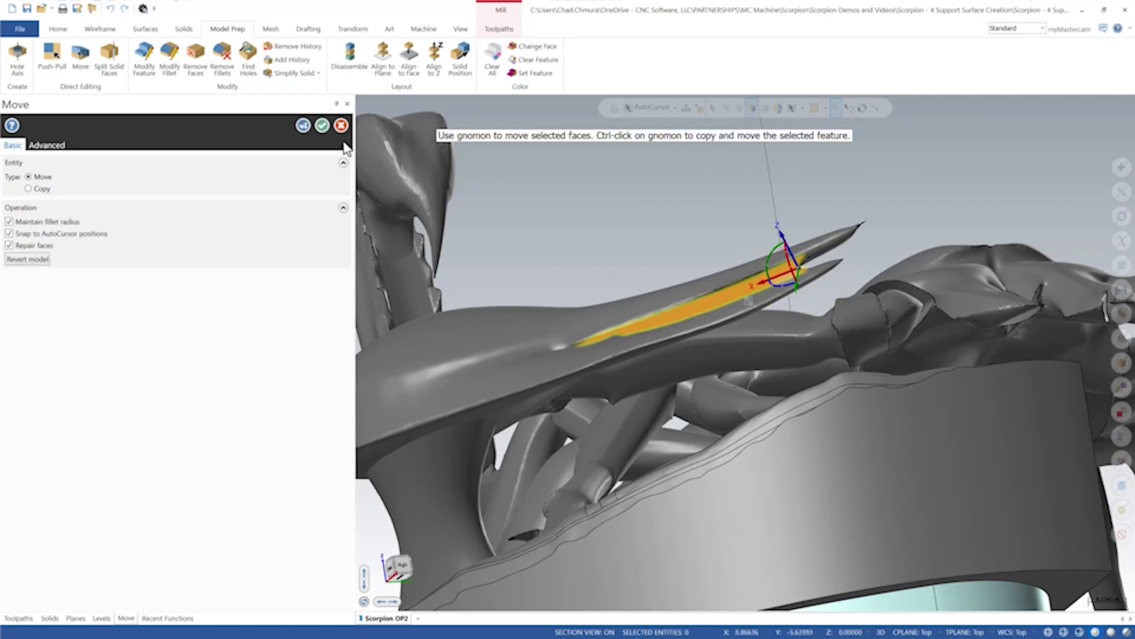
{"action": "left_click", "coordinate": [305, 124]}
Rotate the Move gnomon to a new orientation at the pincer-tip end of the claw opening face
{"action": "middle_click_drag", "start_coordinate": [731, 322], "coordinate": [665, 335]}
{"action": "left_click", "coordinate": [778, 338]}
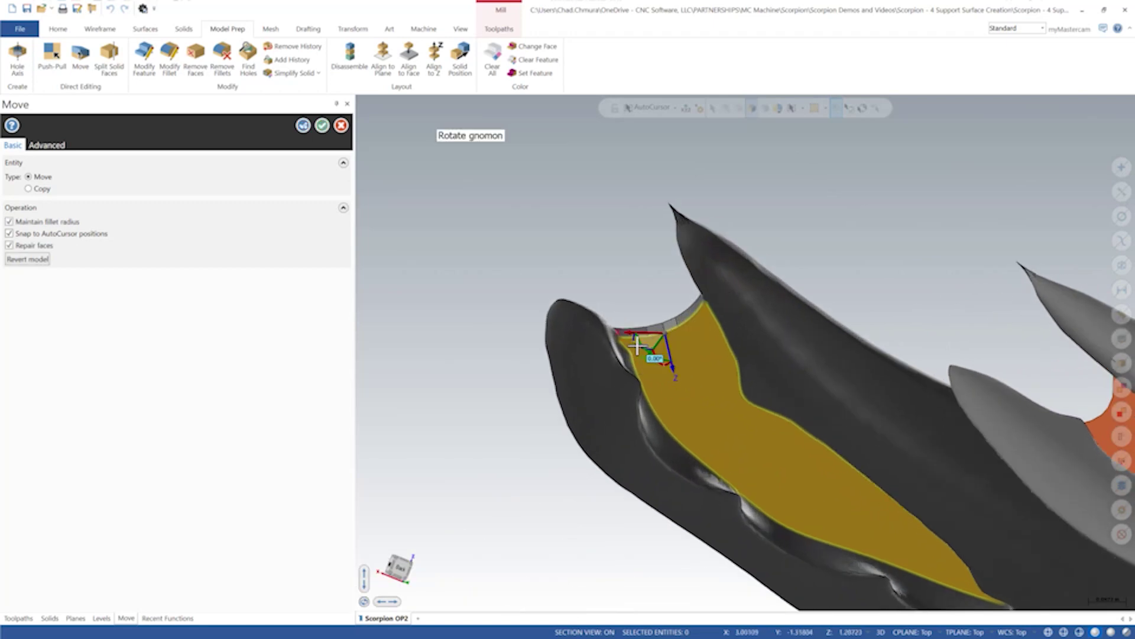
{"action": "left_click", "coordinate": [656, 355]}
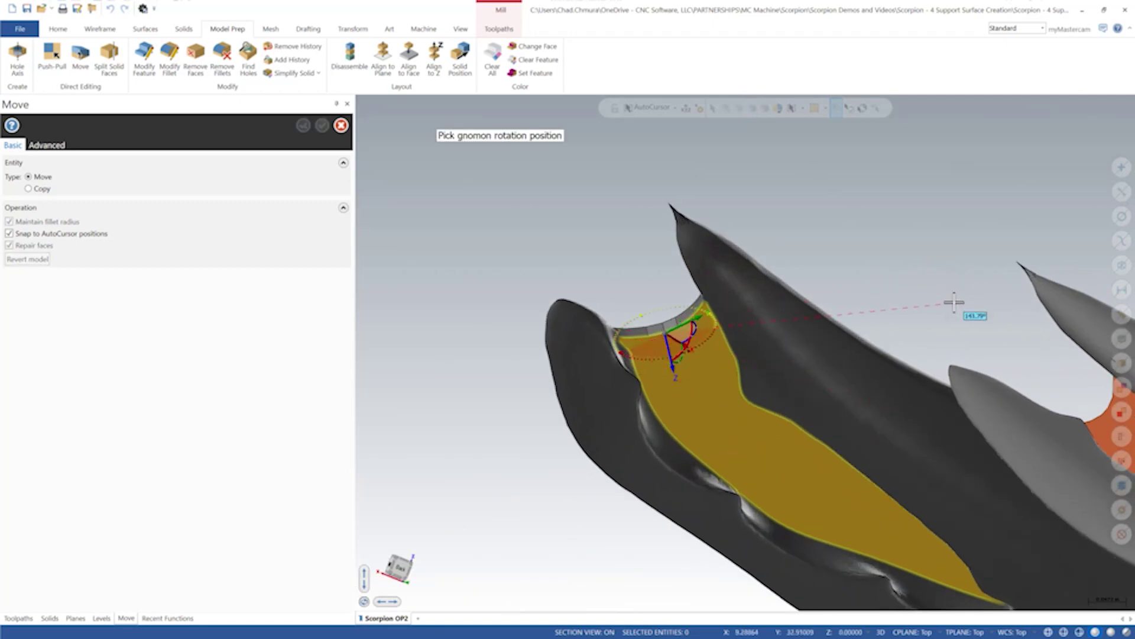
{"action": "left_click", "coordinate": [954, 301]}
{"action": "middle_click_drag", "start_coordinate": [880, 378], "coordinate": [810, 401]}
{"action": "left_click", "coordinate": [703, 379]}
Rotate the claw opening face 2° about the reoriented gnomon and finish the move
{"action": "middle_click_drag", "start_coordinate": [719, 392], "coordinate": [799, 353]}
{"action": "left_click", "coordinate": [792, 351]}
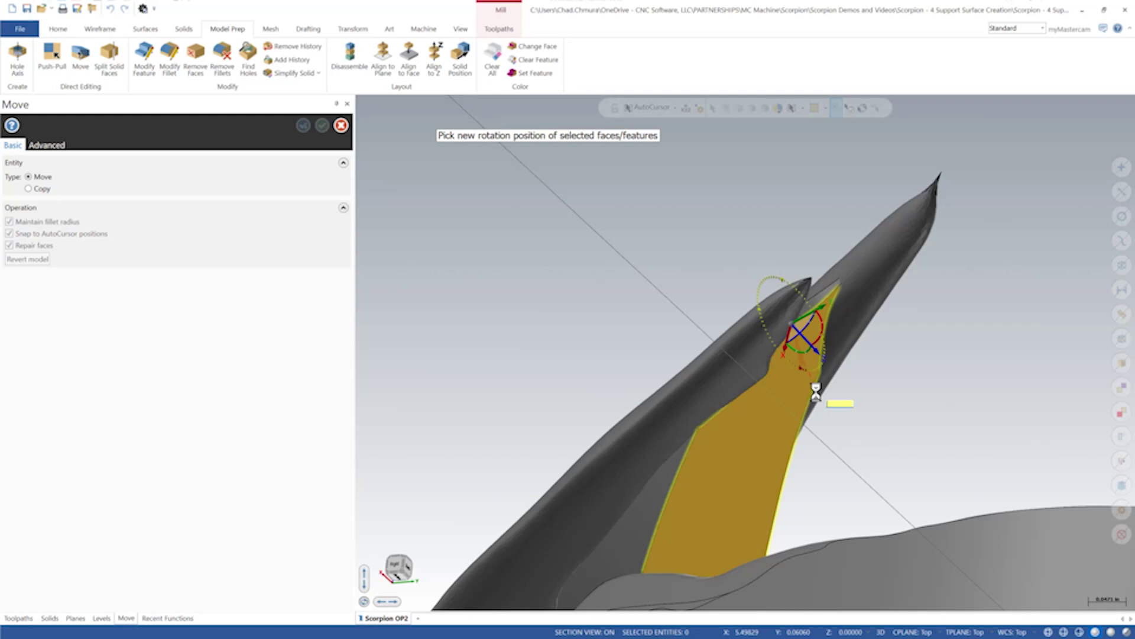
{"action": "type", "text": "2"}
{"action": "key", "text": "Return"}
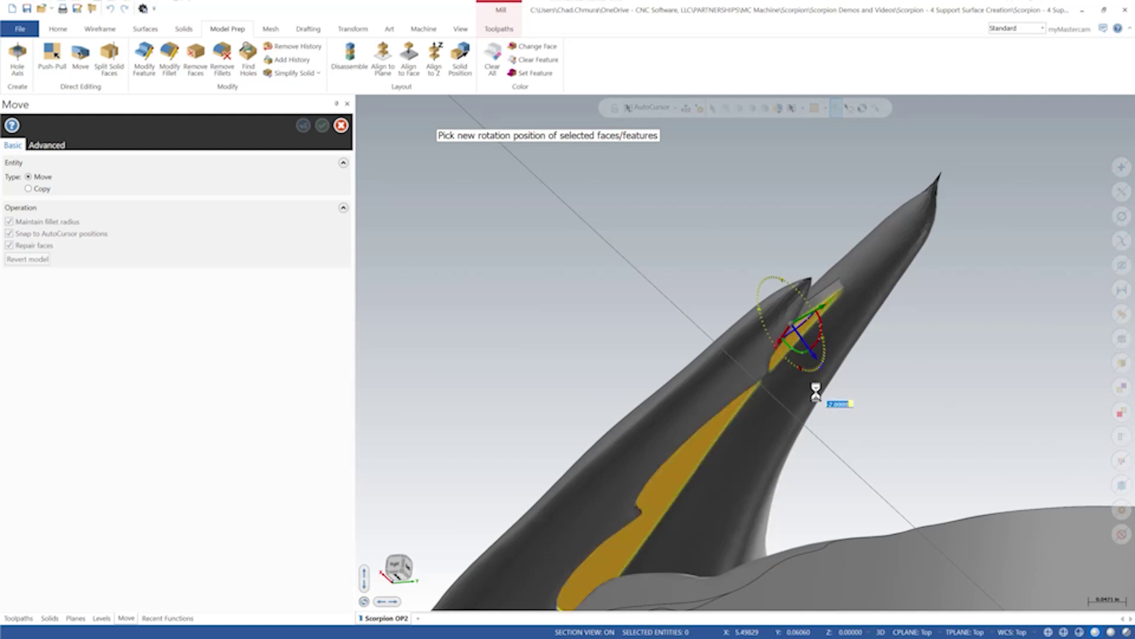
{"action": "scroll", "coordinate": [816, 391], "scroll_direction": "down", "scroll_amount": 3}
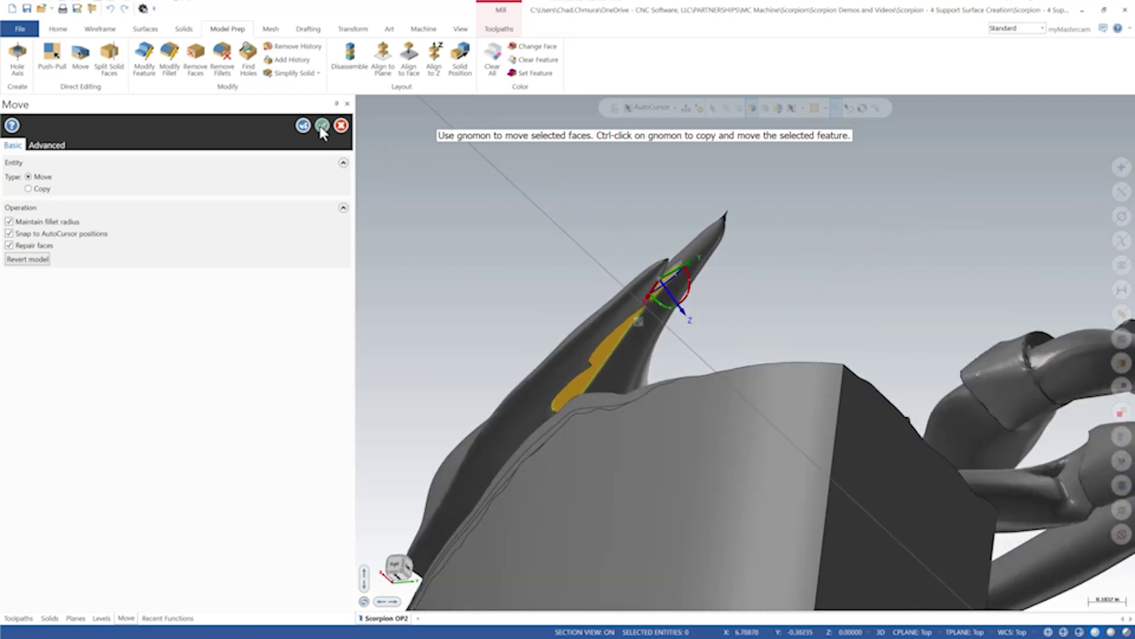
{"action": "left_click", "coordinate": [321, 127]}
Clear all face and feature colors from the scorpion's solid body
{"action": "middle_click_drag", "start_coordinate": [581, 264], "coordinate": [481, 129]}
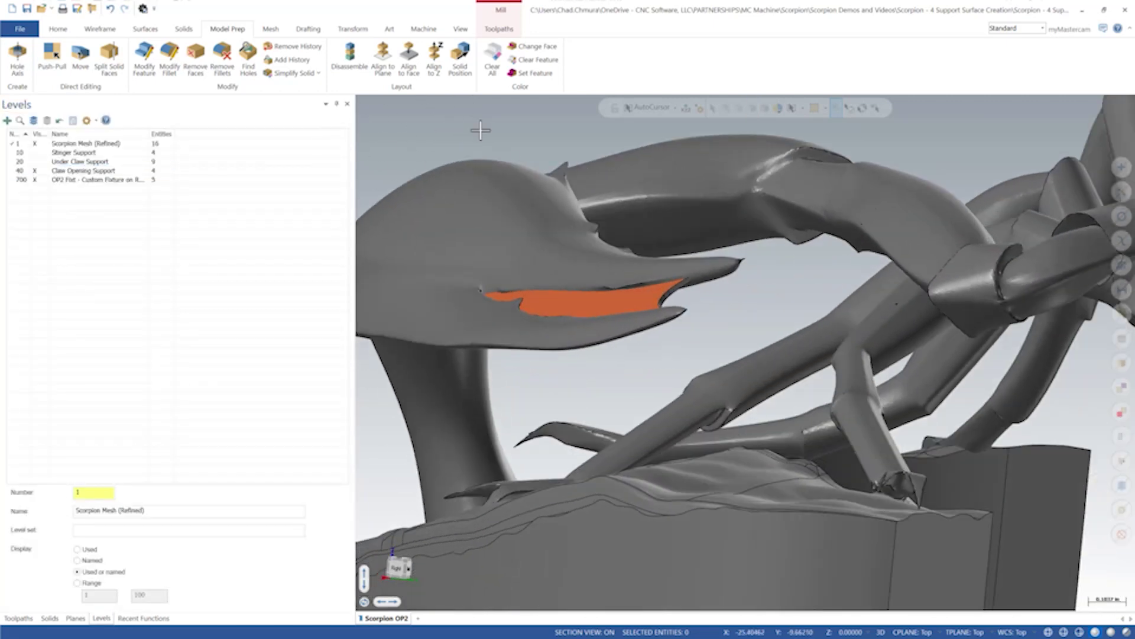
{"action": "left_click", "coordinate": [492, 56]}
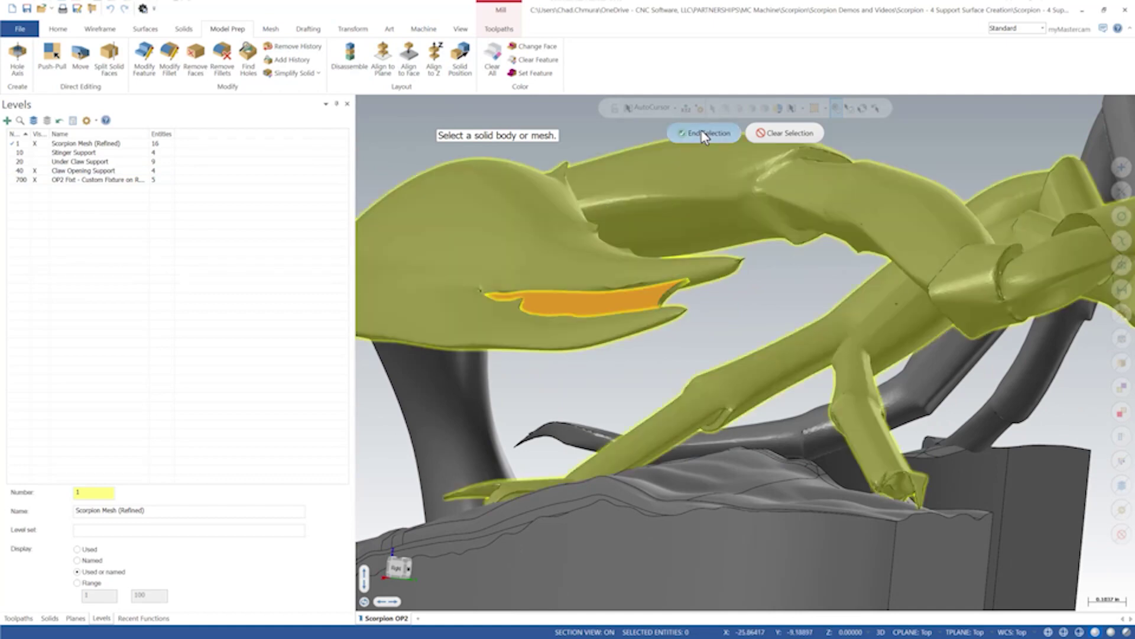
{"action": "left_click", "coordinate": [701, 133]}
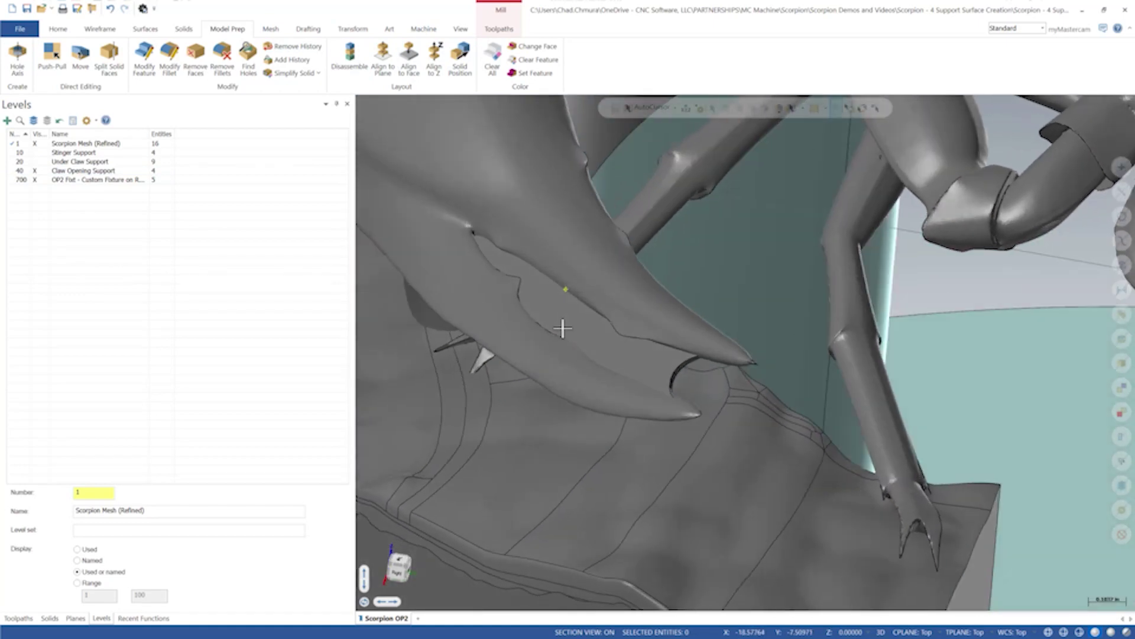